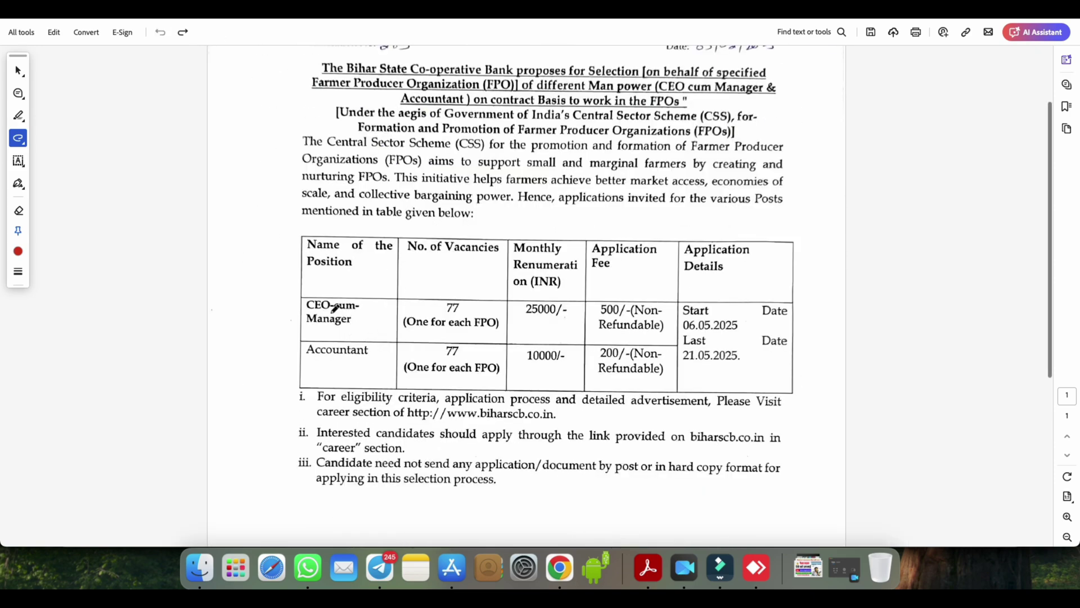
# Step: Mark the CEO-cum-Manager post, its 77 vacancies, 25000/- pay, 500/- fee and the 06.05.2025 and 21.05.2025 application dates in red
pyautogui.moveTo(336, 325); pyautogui.dragTo(356, 303)
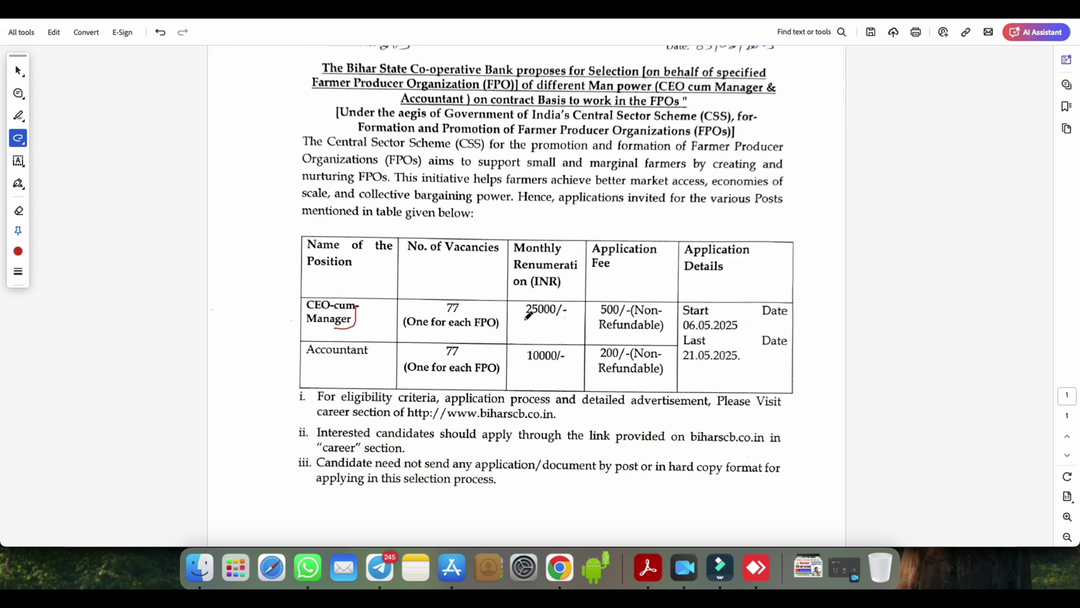
pyautogui.moveTo(459, 313)
pyautogui.mouseDown()
pyautogui.moveTo(467, 299)
pyautogui.moveTo(440, 308)
pyautogui.moveTo(471, 306)
pyautogui.moveTo(477, 334)
pyautogui.moveTo(503, 322)
pyautogui.moveTo(493, 301)
pyautogui.mouseUp()
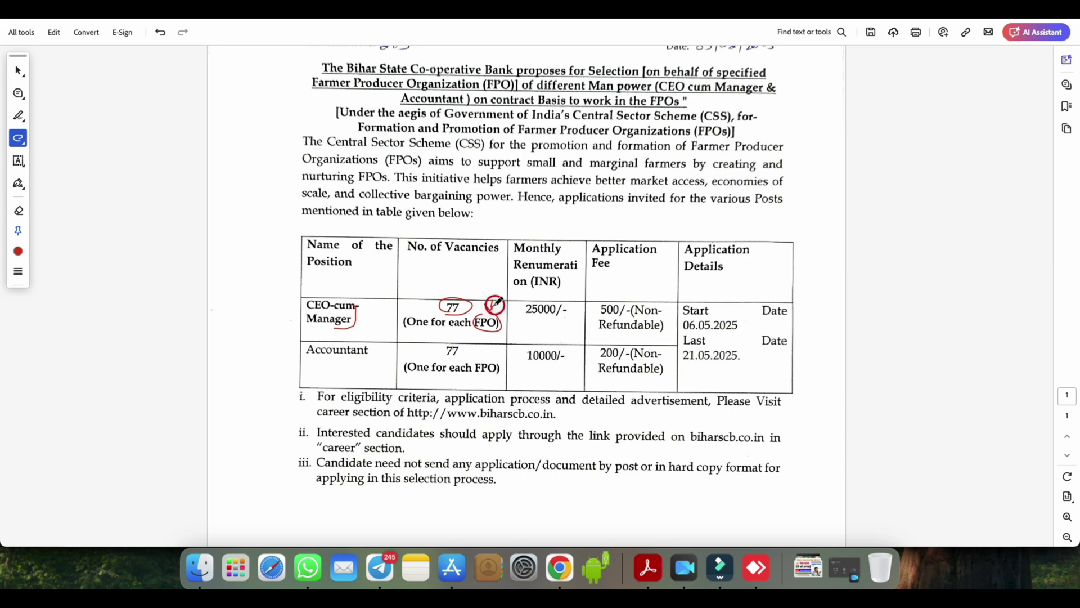
pyautogui.moveTo(563, 297)
pyautogui.mouseDown()
pyautogui.moveTo(538, 292)
pyautogui.moveTo(540, 321)
pyautogui.moveTo(565, 301)
pyautogui.mouseUp()
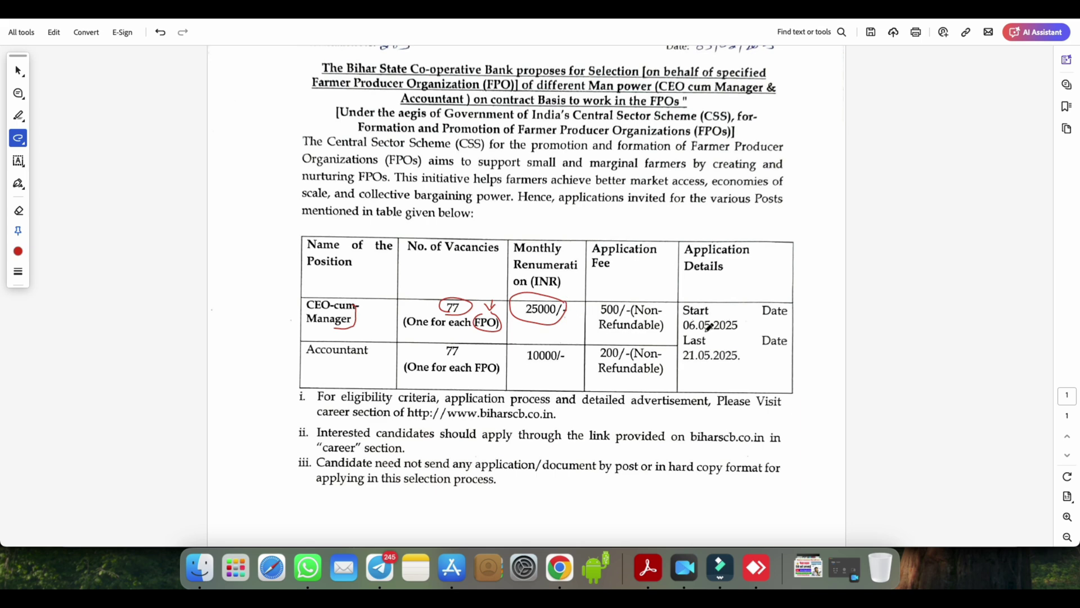
pyautogui.moveTo(702, 331)
pyautogui.mouseDown()
pyautogui.moveTo(725, 337)
pyautogui.moveTo(744, 322)
pyautogui.moveTo(681, 318)
pyautogui.moveTo(689, 315)
pyautogui.moveTo(689, 364)
pyautogui.moveTo(742, 355)
pyautogui.moveTo(703, 348)
pyautogui.mouseUp()
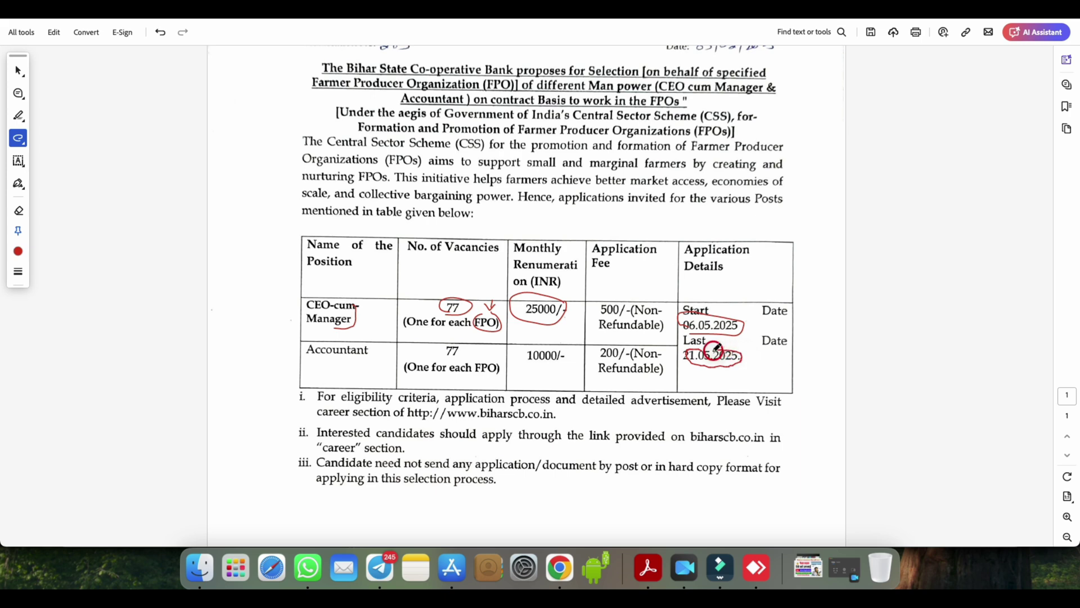
pyautogui.moveTo(612, 313)
pyautogui.mouseDown()
pyautogui.moveTo(625, 315)
pyautogui.moveTo(601, 303)
pyautogui.moveTo(661, 311)
pyautogui.moveTo(662, 328)
pyautogui.moveTo(644, 332)
pyautogui.mouseUp()
# Step: Mark the Accountant post in the table in red, with its 77 vacancies, 10000/- pay and 200/- non-refundable fee
pyautogui.moveTo(316, 359); pyautogui.dragTo(343, 351)
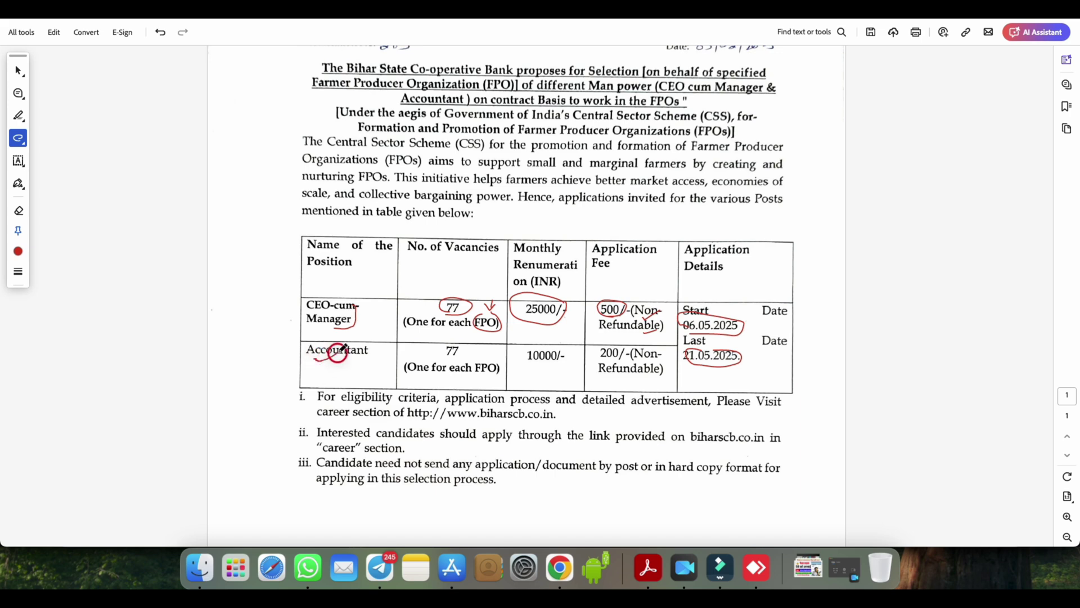
pyautogui.moveTo(433, 354)
pyautogui.mouseDown()
pyautogui.moveTo(473, 344)
pyautogui.moveTo(433, 360)
pyautogui.mouseUp()
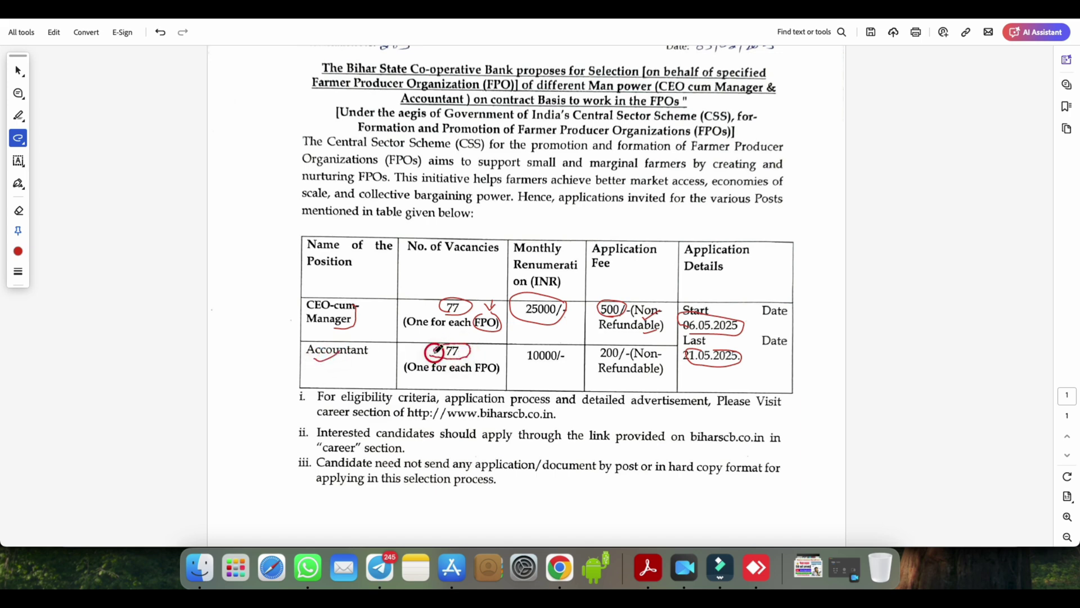
pyautogui.moveTo(545, 345)
pyautogui.mouseDown()
pyautogui.moveTo(531, 354)
pyautogui.moveTo(565, 361)
pyautogui.moveTo(559, 346)
pyautogui.moveTo(597, 344)
pyautogui.moveTo(664, 364)
pyautogui.mouseUp()
# Step: In the four-page notification, mark the CEO-cum-Manager heading and circle "Graduate or" and "discipline" in its mandatory qualification, adding a tick
pyautogui.scroll(-10, 655, 400)
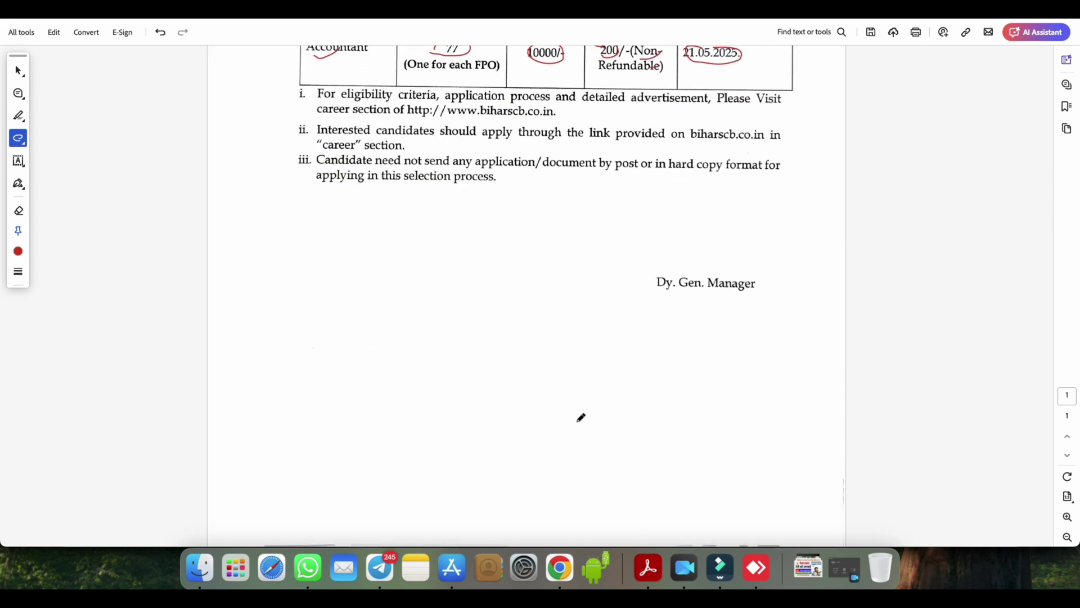
pyautogui.scroll(13, 573, 409)
pyautogui.scroll(-20, 452, 367)
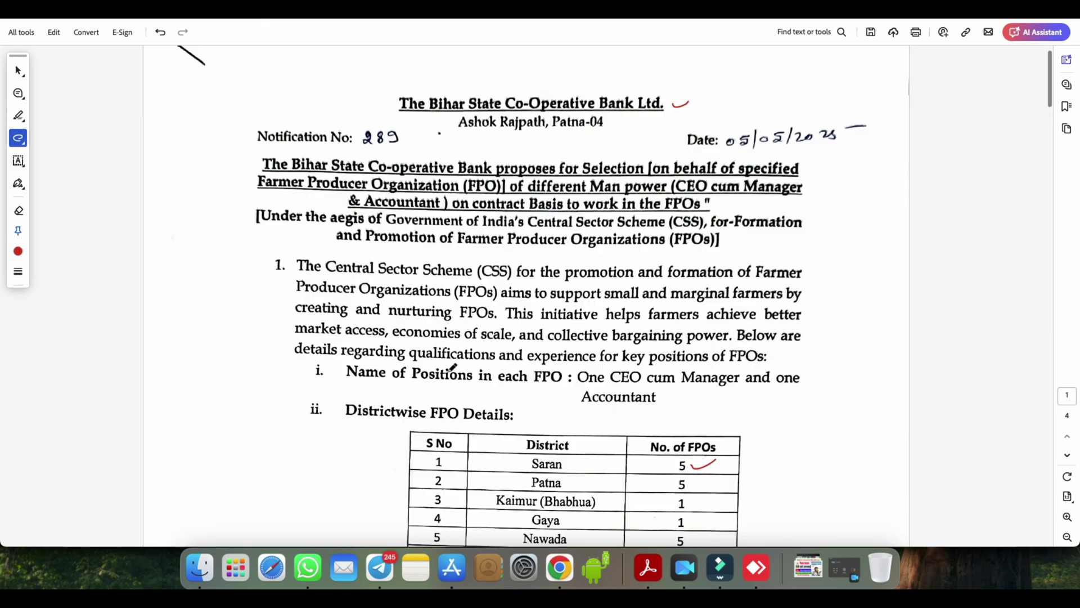
pyautogui.scroll(5, 453, 367)
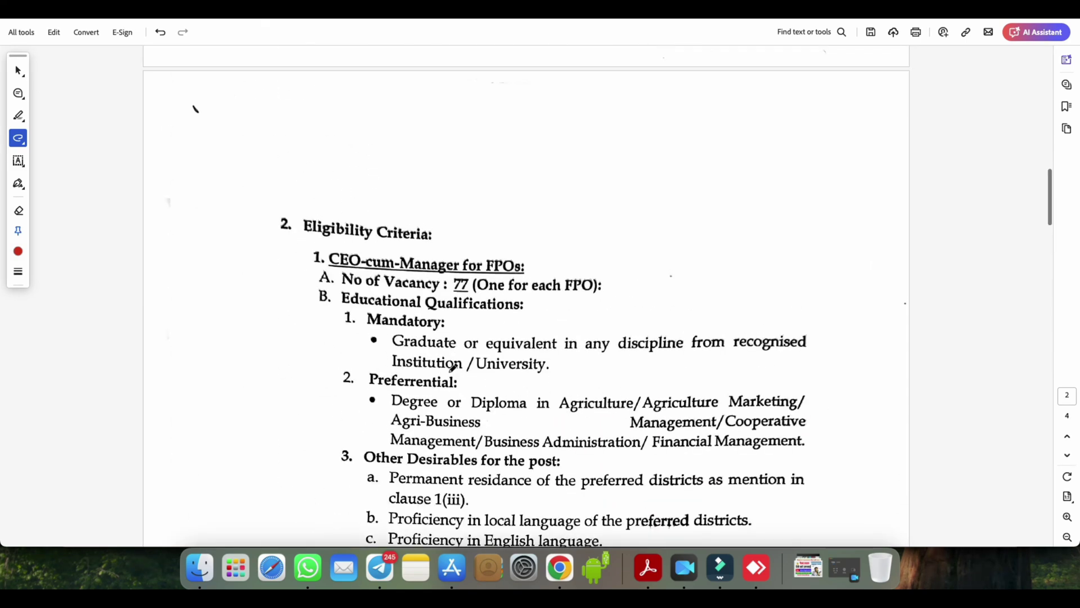
pyautogui.scroll(-3, 688, 398)
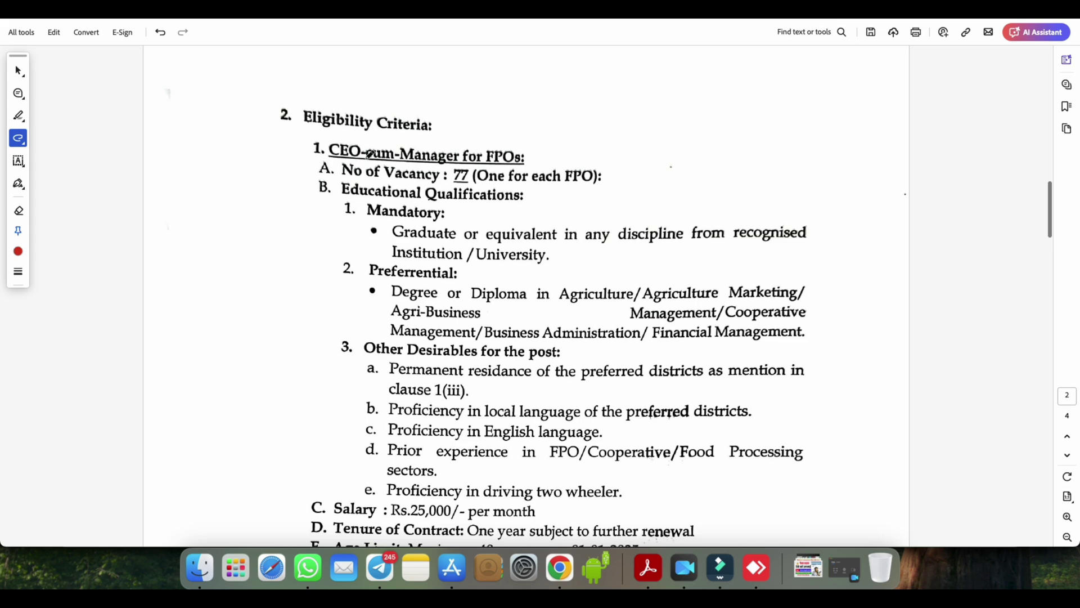
pyautogui.moveTo(497, 161); pyautogui.dragTo(504, 152)
pyautogui.scroll(-1, 628, 249)
pyautogui.moveTo(403, 201)
pyautogui.mouseDown()
pyautogui.moveTo(484, 209)
pyautogui.moveTo(405, 194)
pyautogui.mouseUp()
pyautogui.moveTo(631, 206)
pyautogui.mouseDown()
pyautogui.moveTo(654, 189)
pyautogui.moveTo(636, 216)
pyautogui.moveTo(597, 229)
pyautogui.moveTo(623, 219)
pyautogui.mouseUp()
pyautogui.scroll(-2, 505, 237)
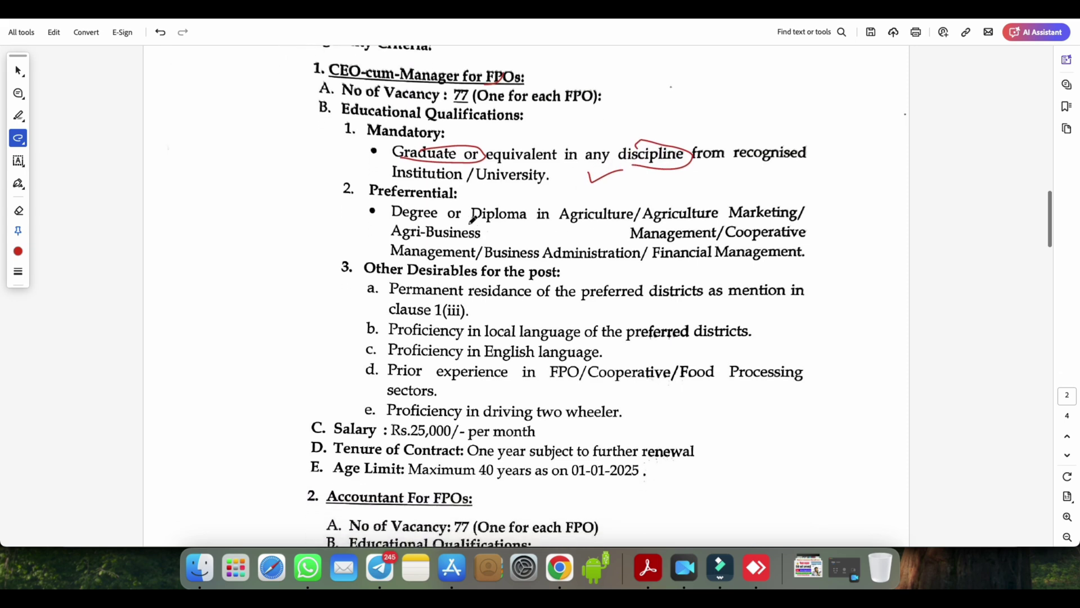
# Step: Underline the degree, diploma, agriculture, agri-business, business administration and financial subjects in the CEO-cum-Manager's preferential qualification and tick its heading
pyautogui.moveTo(433, 220); pyautogui.dragTo(592, 216)
pyautogui.moveTo(656, 208); pyautogui.dragTo(665, 210)
pyautogui.moveTo(420, 243)
pyautogui.mouseDown()
pyautogui.moveTo(479, 236)
pyautogui.moveTo(591, 254)
pyautogui.mouseUp()
pyautogui.moveTo(656, 256); pyautogui.dragTo(695, 249)
pyautogui.moveTo(454, 200); pyautogui.dragTo(486, 191)
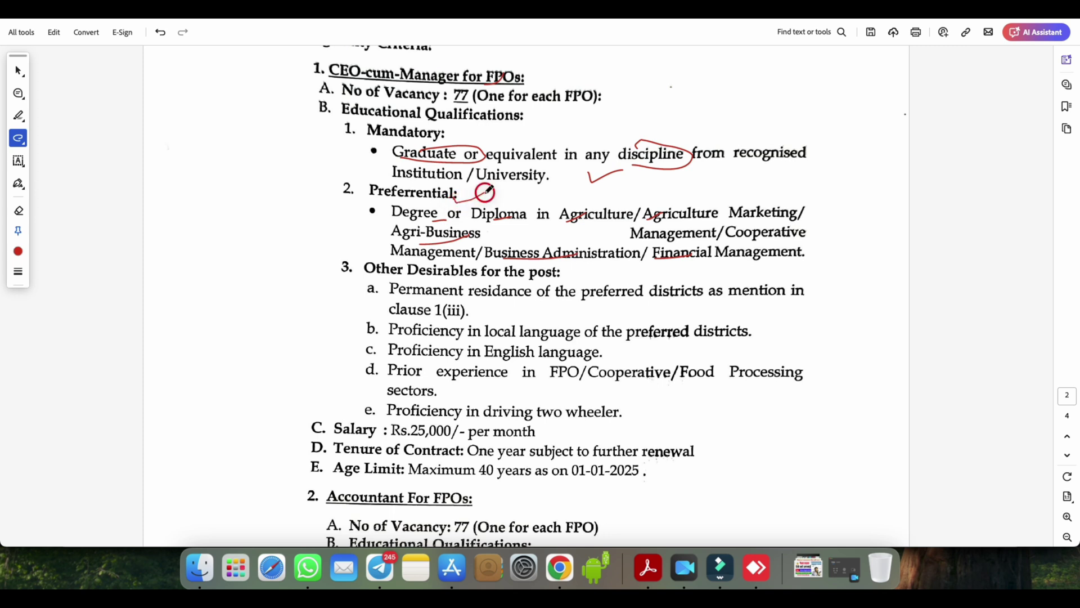
# Step: Underline "local language" and "English language" and box "driving two wheeler" in the CEO-cum-Manager's other desirables
pyautogui.scroll(-3, 535, 311)
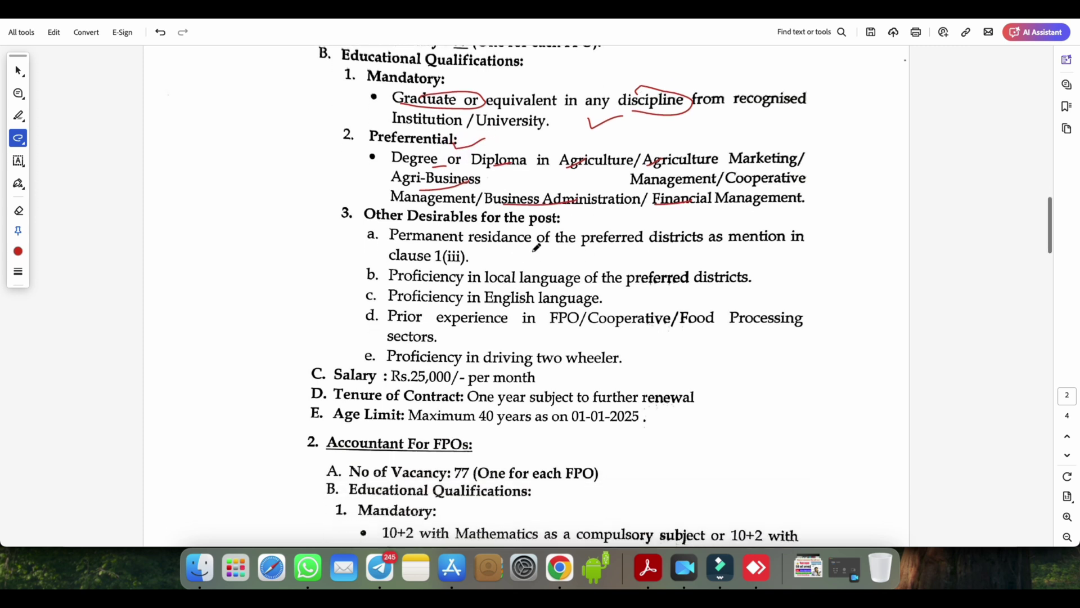
pyautogui.moveTo(507, 288); pyautogui.dragTo(550, 286)
pyautogui.moveTo(486, 304); pyautogui.dragTo(553, 300)
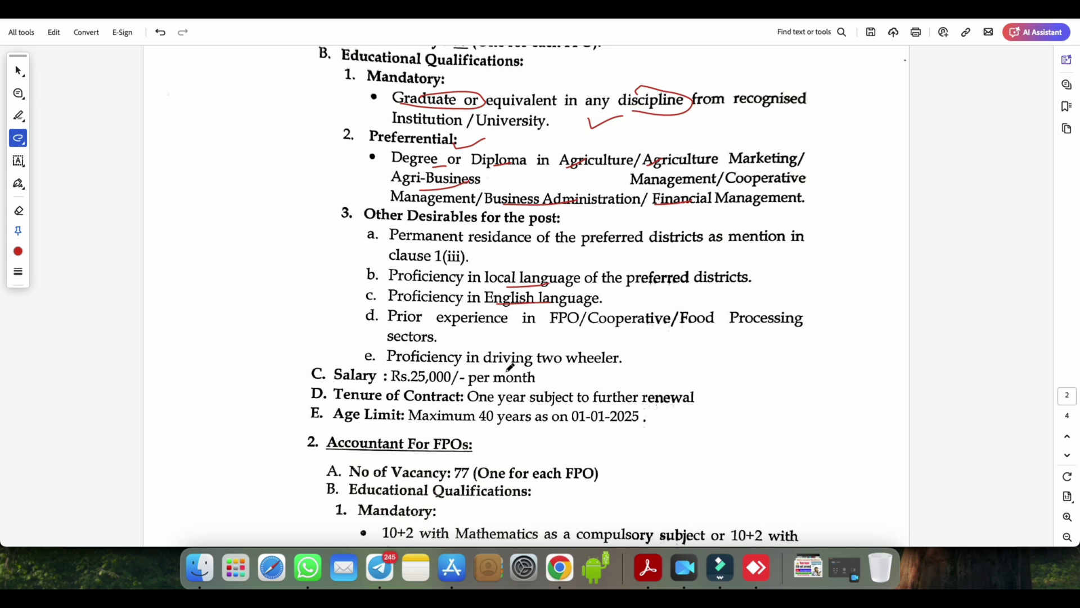
pyautogui.moveTo(500, 367)
pyautogui.mouseDown()
pyautogui.moveTo(622, 352)
pyautogui.moveTo(477, 344)
pyautogui.moveTo(482, 366)
pyautogui.mouseUp()
# Step: Circle 40 and 01-01-2025 in the CEO-cum-Manager's age limit and draw a circled handwritten note beside it
pyautogui.scroll(-5, 472, 348)
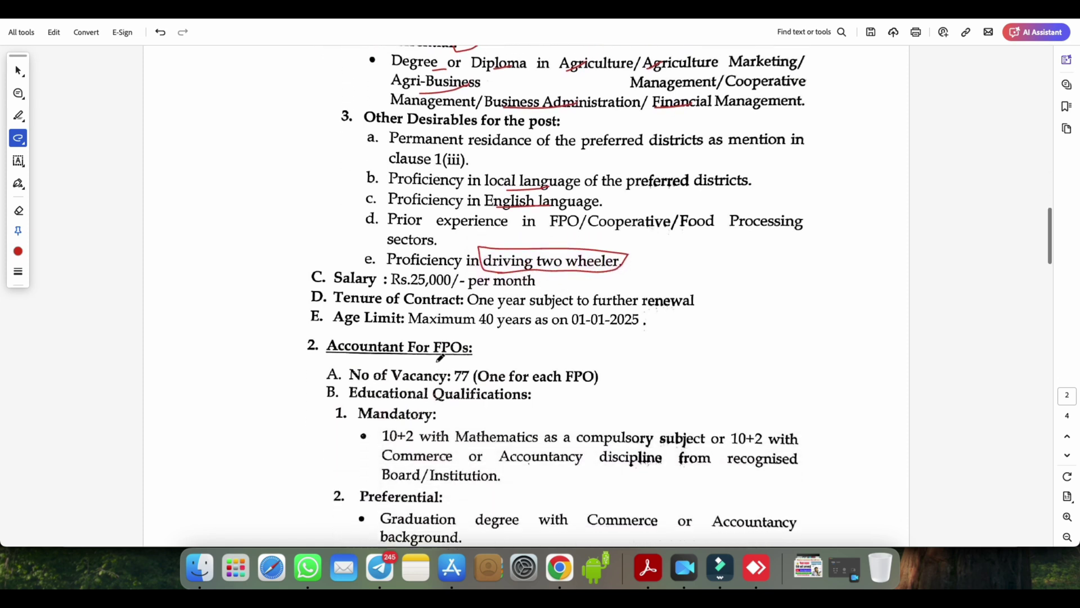
pyautogui.moveTo(485, 262)
pyautogui.mouseDown()
pyautogui.moveTo(495, 275)
pyautogui.moveTo(505, 247)
pyautogui.moveTo(477, 262)
pyautogui.mouseUp()
pyautogui.moveTo(584, 258)
pyautogui.mouseDown()
pyautogui.moveTo(624, 260)
pyautogui.moveTo(589, 247)
pyautogui.moveTo(574, 256)
pyautogui.moveTo(677, 272)
pyautogui.moveTo(677, 258)
pyautogui.moveTo(676, 276)
pyautogui.moveTo(695, 256)
pyautogui.mouseUp()
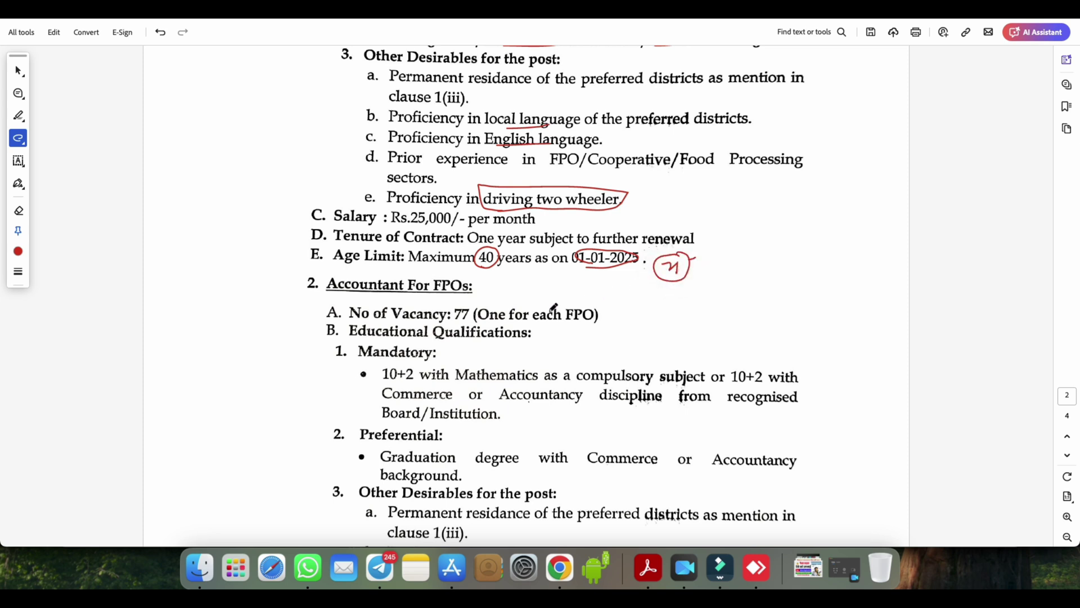
# Step: Underline the Accountant heading and mark 10+2, Mathematics, compulsory, Commerce and Accountancy in its mandatory qualification, ending with a tick
pyautogui.scroll(-1, 552, 309)
pyautogui.moveTo(344, 266); pyautogui.dragTo(415, 249)
pyautogui.scroll(-2, 445, 329)
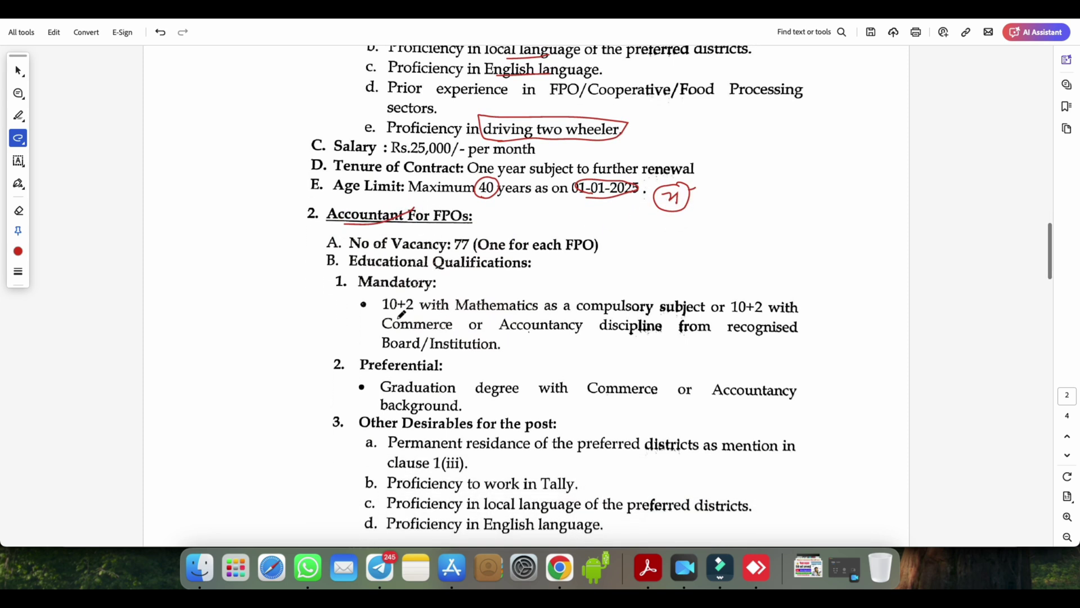
pyautogui.moveTo(394, 311)
pyautogui.mouseDown()
pyautogui.moveTo(400, 293)
pyautogui.moveTo(414, 304)
pyautogui.mouseUp()
pyautogui.moveTo(489, 308)
pyautogui.mouseDown()
pyautogui.moveTo(480, 313)
pyautogui.moveTo(493, 300)
pyautogui.mouseUp()
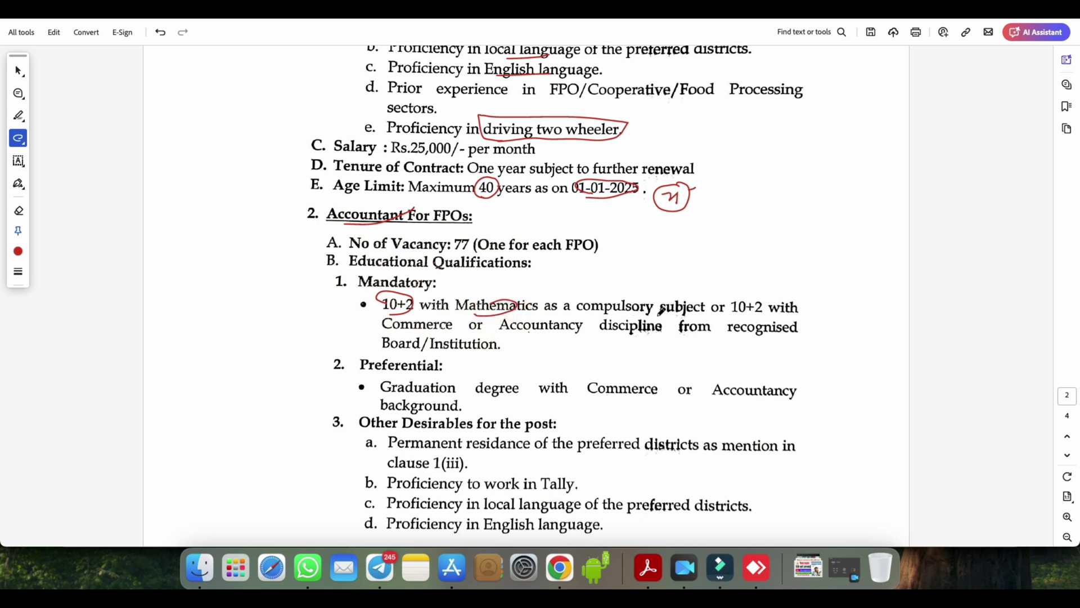
pyautogui.moveTo(637, 305); pyautogui.dragTo(613, 301)
pyautogui.moveTo(727, 308)
pyautogui.mouseDown()
pyautogui.moveTo(706, 307)
pyautogui.moveTo(770, 303)
pyautogui.mouseUp()
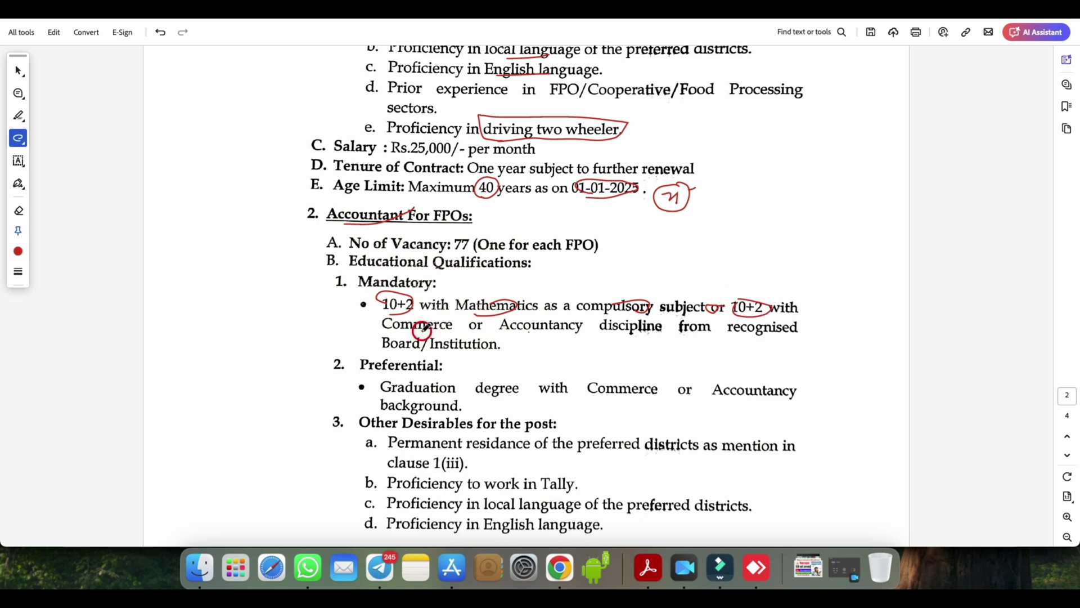
pyautogui.moveTo(419, 330); pyautogui.dragTo(450, 320)
pyautogui.moveTo(516, 333); pyautogui.dragTo(551, 335)
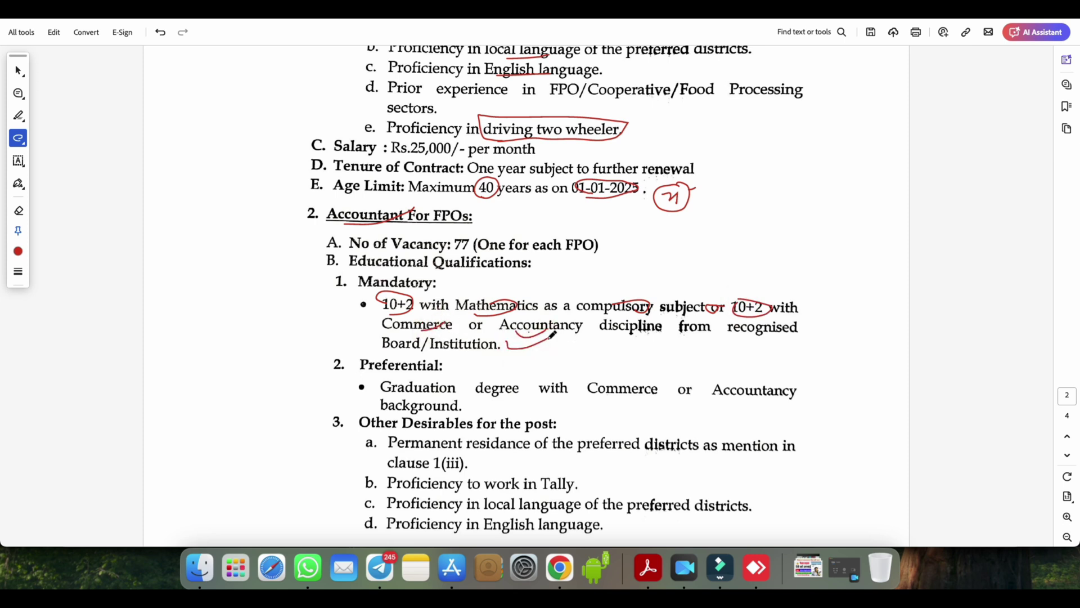
# Step: Underline Graduation, Commerce and Accountancy in the Accountant's preferential qualification and tick the Preferential heading
pyautogui.scroll(-2, 550, 374)
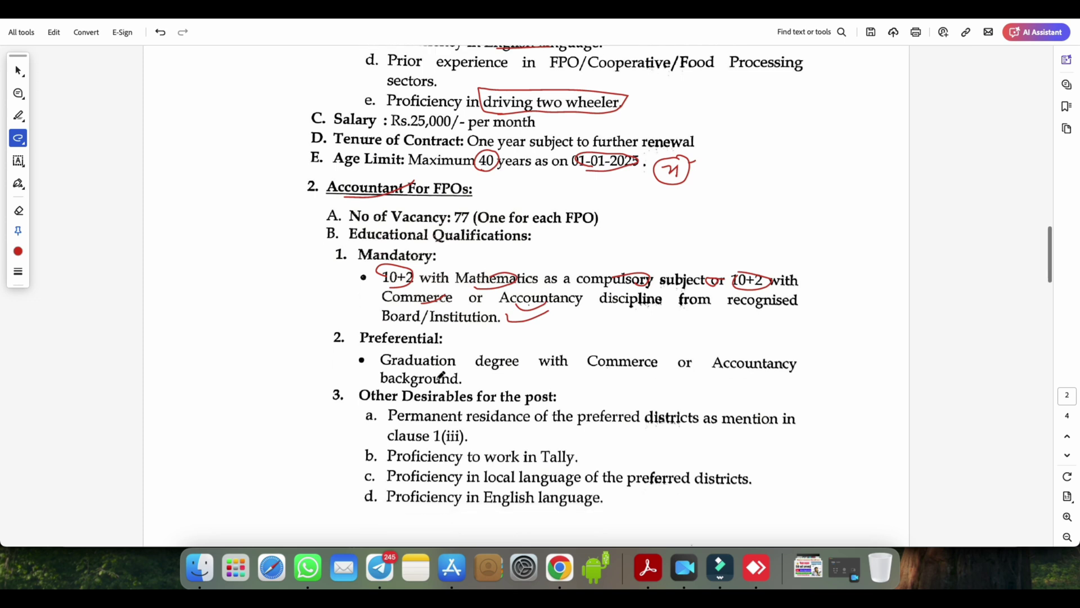
pyautogui.moveTo(432, 365); pyautogui.dragTo(458, 362)
pyautogui.moveTo(585, 368); pyautogui.dragTo(634, 354)
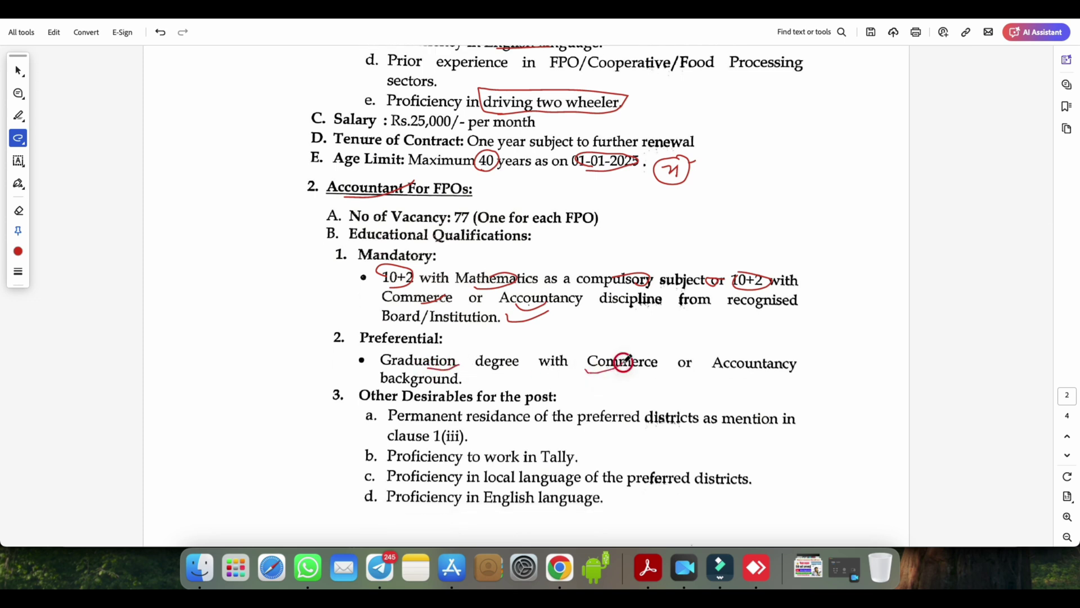
pyautogui.moveTo(704, 374); pyautogui.dragTo(761, 364)
pyautogui.moveTo(419, 352); pyautogui.dragTo(481, 317)
# Step: Mark Tally, local language, English language and two wheeler proficiency in the Accountant's other desirables across pages 2 and 3
pyautogui.scroll(-5, 531, 409)
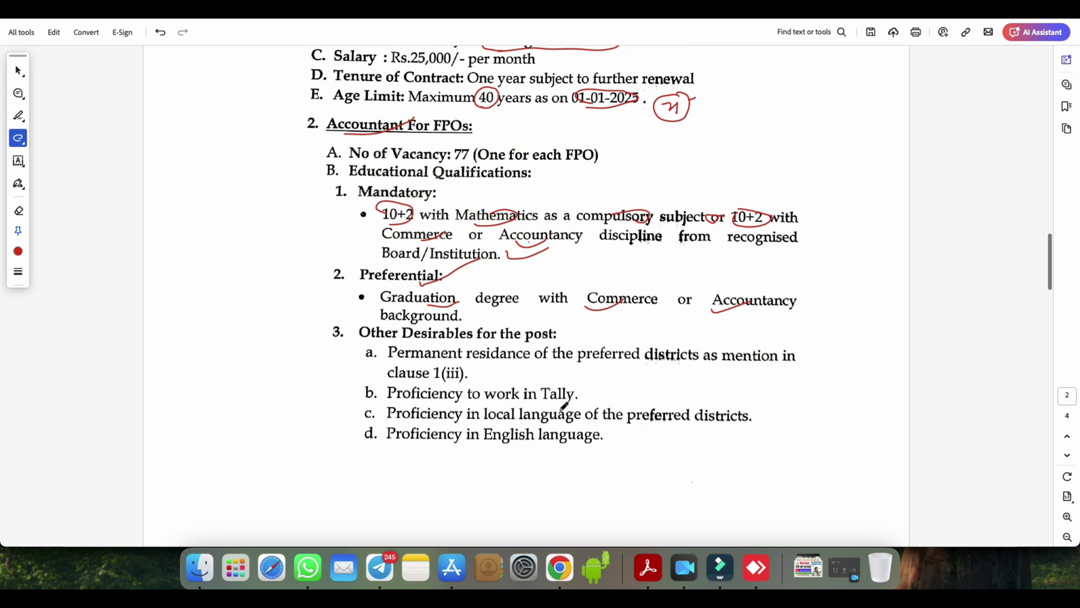
pyautogui.moveTo(550, 405); pyautogui.dragTo(586, 397)
pyautogui.moveTo(506, 422); pyautogui.dragTo(553, 413)
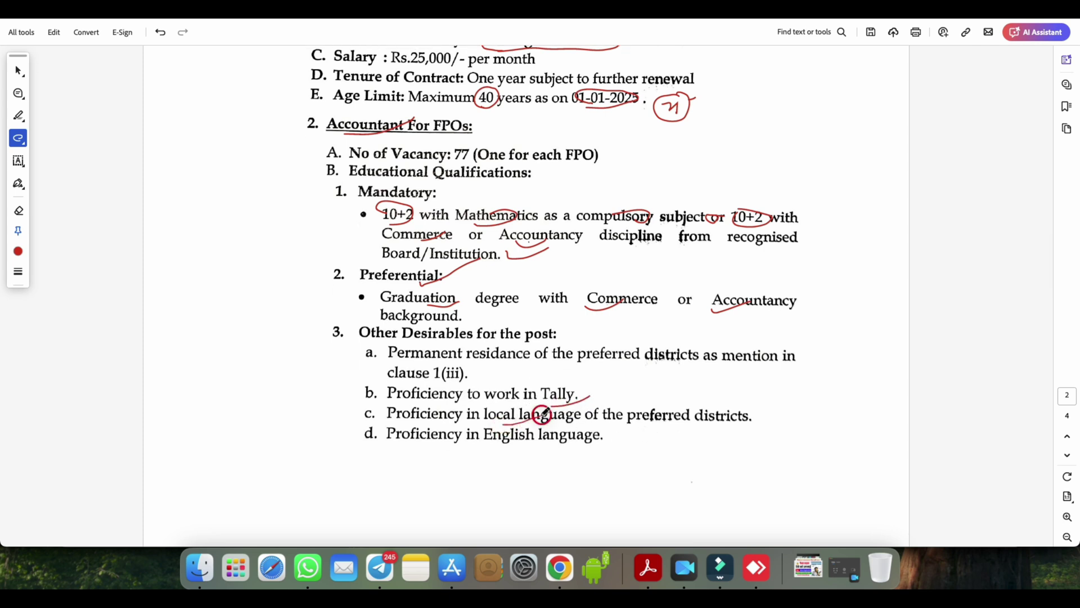
pyautogui.moveTo(424, 418); pyautogui.dragTo(462, 414)
pyautogui.scroll(-1, 548, 450)
pyautogui.scroll(-10, 540, 444)
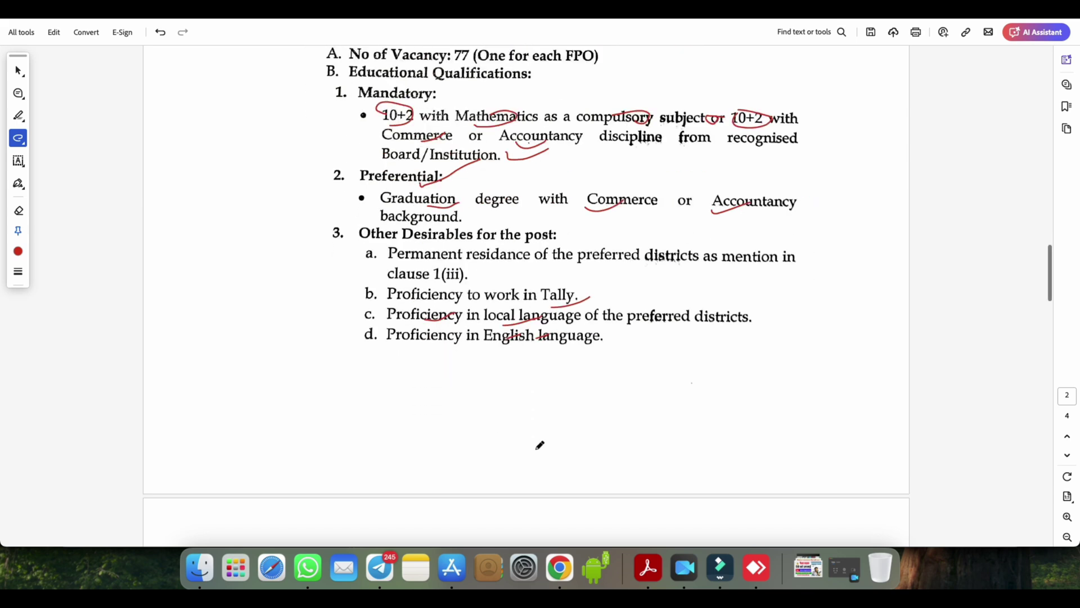
pyautogui.moveTo(564, 447); pyautogui.dragTo(614, 436)
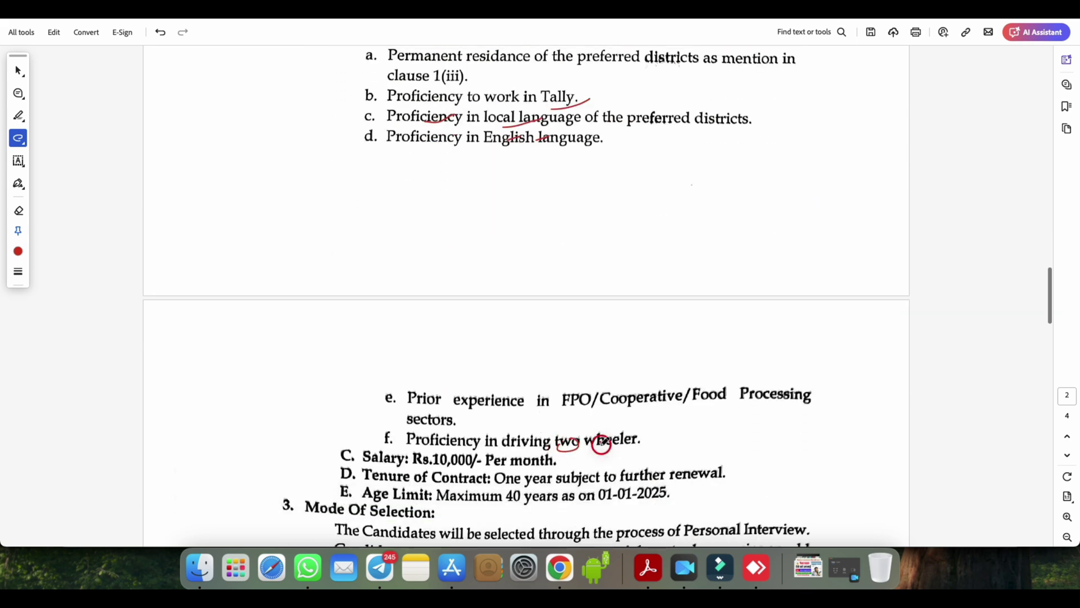
# Step: Mark the Accountant's 10,000/- salary, the one-year tenure with further renewal, and the age limit of 40 years as on 01-01-2025
pyautogui.moveTo(449, 469)
pyautogui.mouseDown()
pyautogui.moveTo(445, 453)
pyautogui.moveTo(560, 485)
pyautogui.moveTo(509, 463)
pyautogui.moveTo(495, 482)
pyautogui.mouseUp()
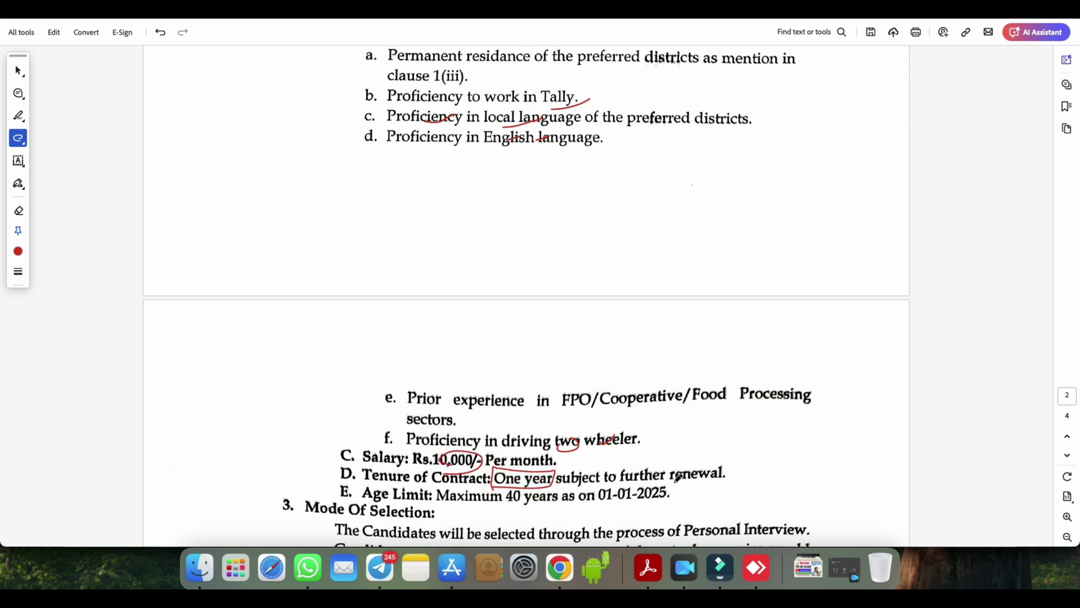
pyautogui.moveTo(678, 477)
pyautogui.mouseDown()
pyautogui.moveTo(738, 478)
pyautogui.moveTo(653, 465)
pyautogui.moveTo(666, 485)
pyautogui.moveTo(677, 477)
pyautogui.mouseUp()
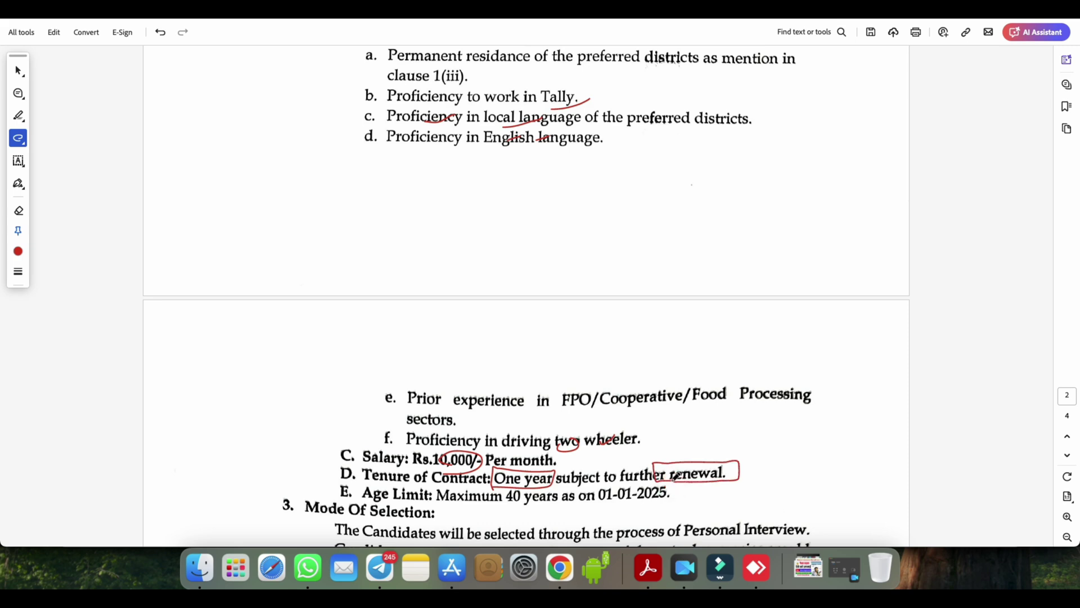
pyautogui.scroll(-2, 675, 476)
pyautogui.moveTo(508, 446)
pyautogui.mouseDown()
pyautogui.moveTo(522, 445)
pyautogui.moveTo(530, 420)
pyautogui.moveTo(499, 434)
pyautogui.moveTo(509, 444)
pyautogui.mouseUp()
pyautogui.moveTo(603, 428)
pyautogui.mouseDown()
pyautogui.moveTo(598, 439)
pyautogui.moveTo(674, 434)
pyautogui.moveTo(599, 434)
pyautogui.mouseUp()
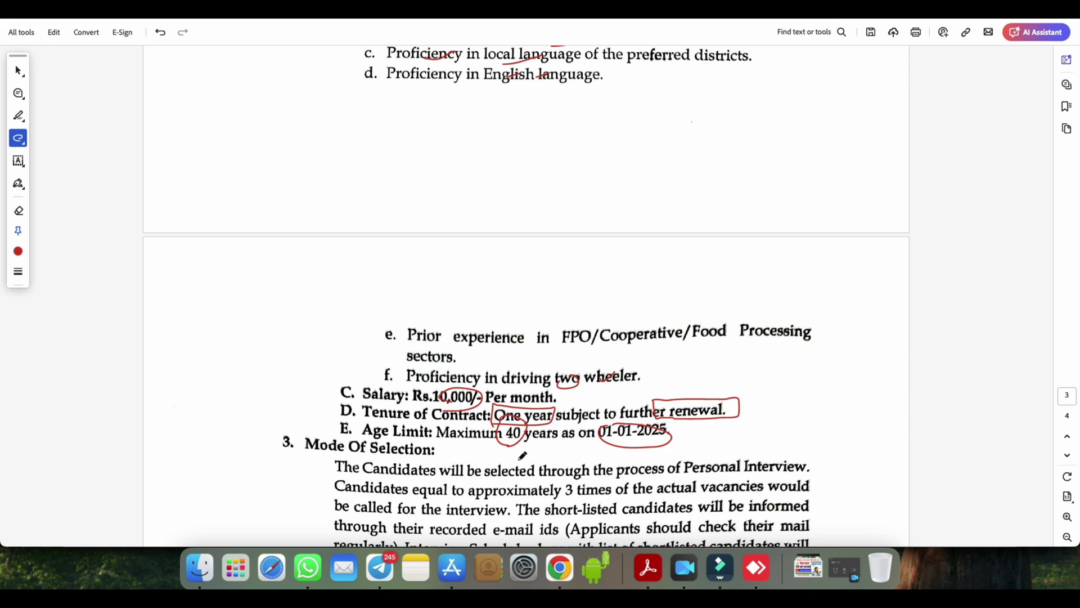
# Step: Underline the Mode Of Selection heading and draw a box around "Personal Interview" with an extra mark above it
pyautogui.scroll(-1, 522, 455)
pyautogui.moveTo(322, 420); pyautogui.dragTo(406, 408)
pyautogui.scroll(-1, 560, 472)
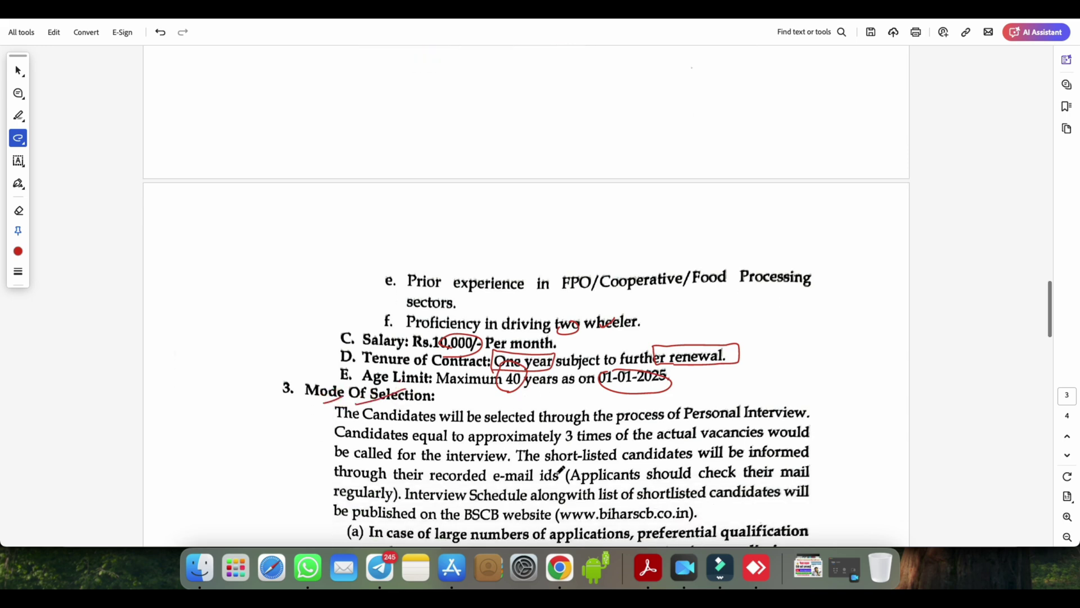
pyautogui.scroll(-1, 561, 471)
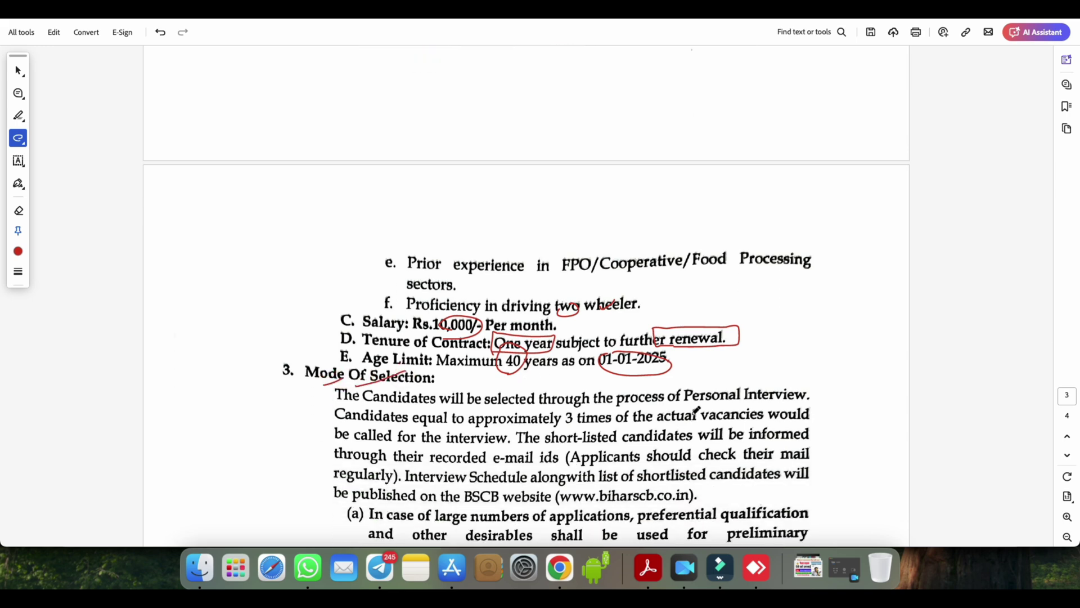
pyautogui.moveTo(696, 411)
pyautogui.mouseDown()
pyautogui.moveTo(803, 409)
pyautogui.moveTo(771, 380)
pyautogui.moveTo(682, 390)
pyautogui.moveTo(695, 400)
pyautogui.mouseUp()
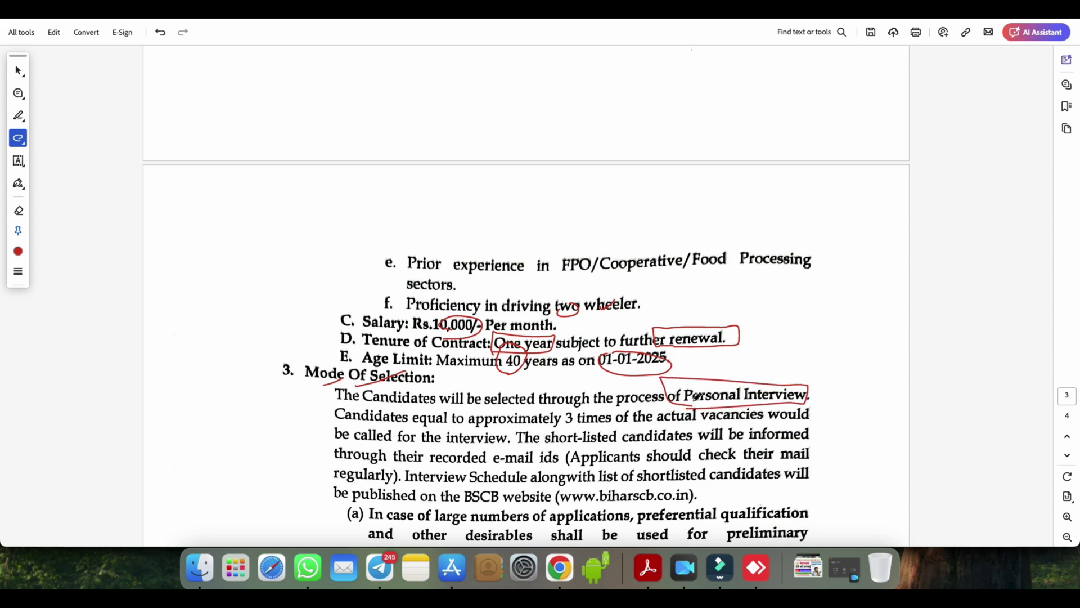
pyautogui.moveTo(706, 369)
pyautogui.mouseDown()
pyautogui.moveTo(715, 375)
pyautogui.moveTo(759, 355)
pyautogui.mouseUp()
# Step: Switch to Chrome, open the Shiksha Bindu site from the "shiksha bindu com" search results and go to its Latest Jobs list
pyautogui.scroll(-5, 736, 431)
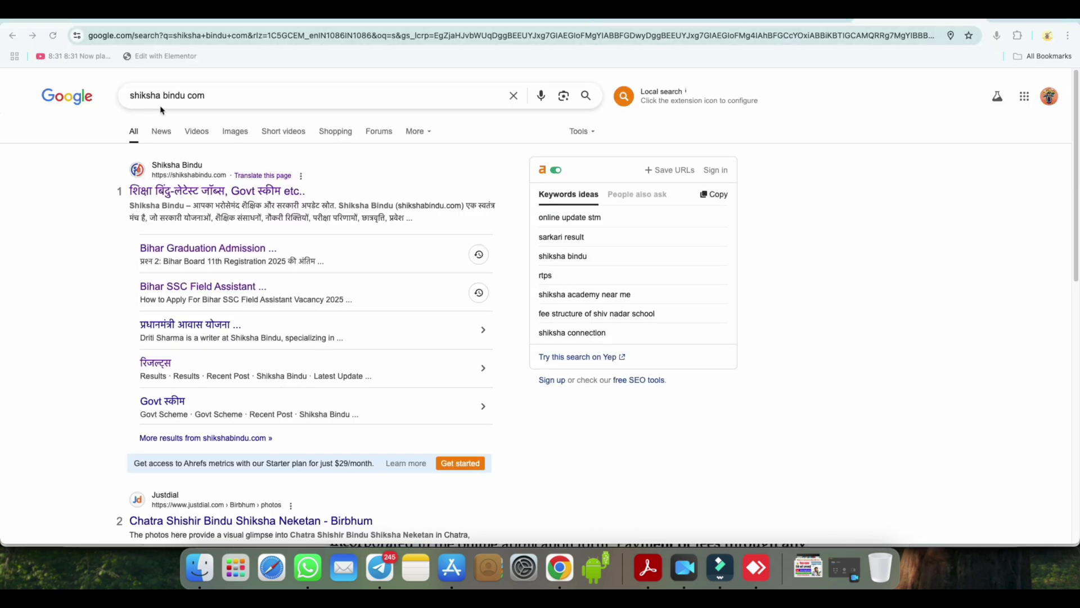
pyautogui.click(204, 191)
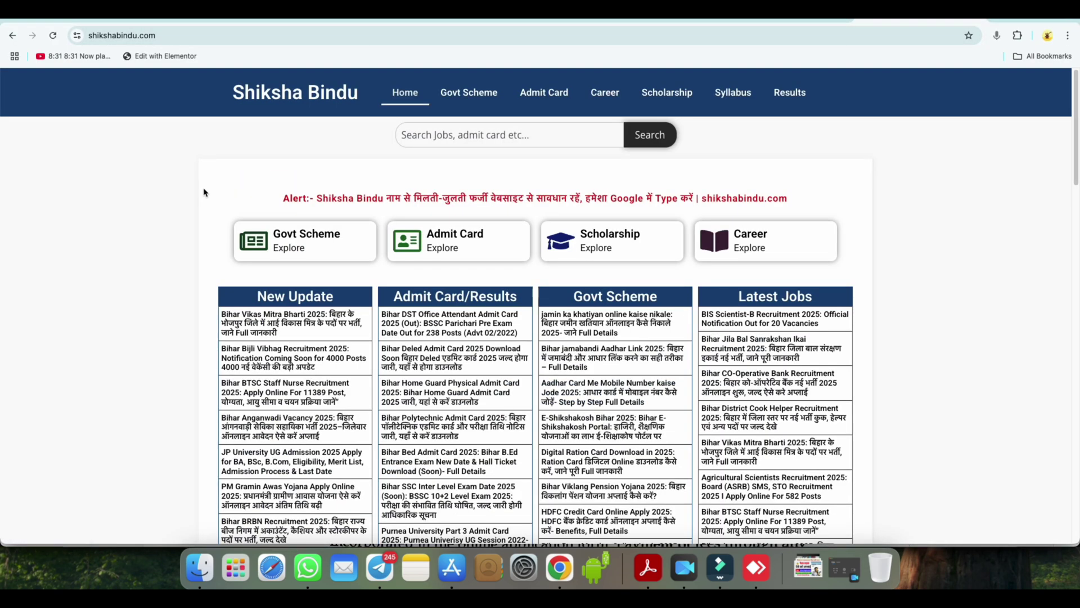
pyautogui.scroll(-1, 372, 285)
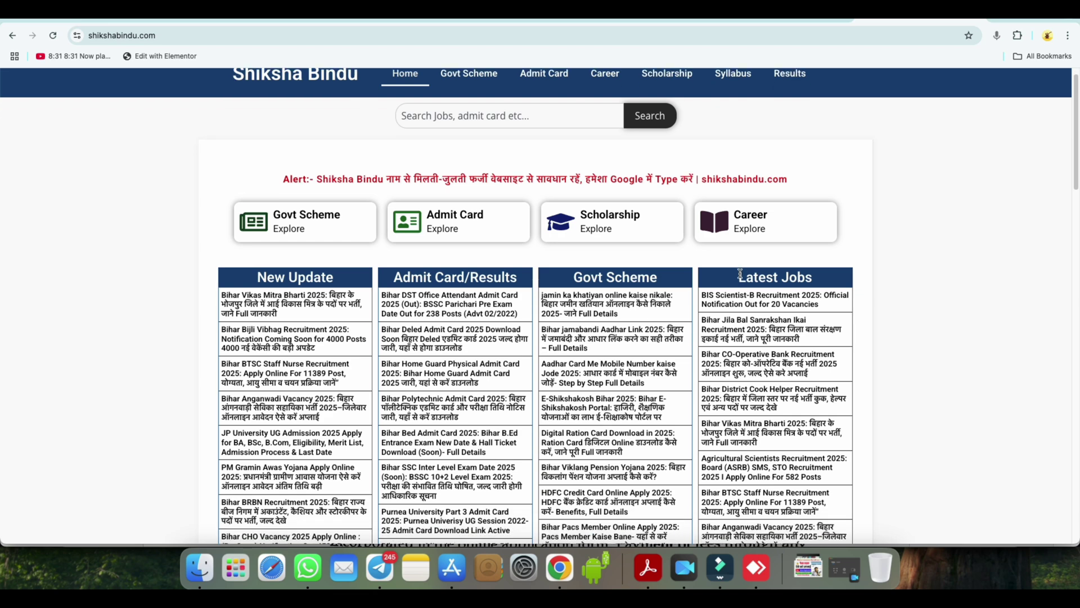
# Step: Open the Bihar CO-Operative Bank Recruitment 2025 article from Latest Jobs and review its overview, post details and district-wise FPO numbers
pyautogui.moveTo(738, 275); pyautogui.dragTo(805, 275)
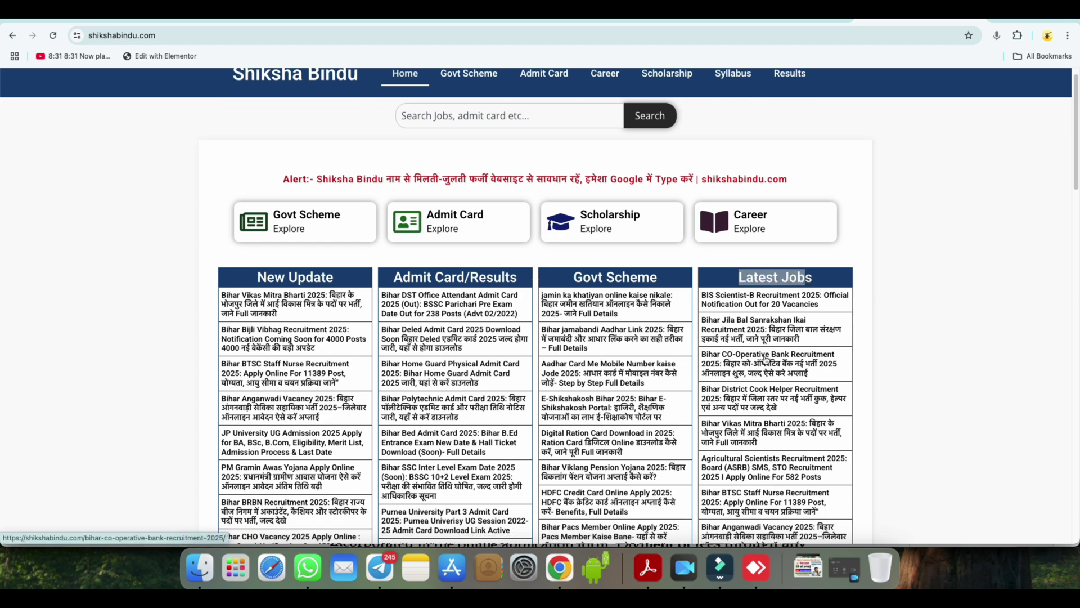
pyautogui.click(751, 359)
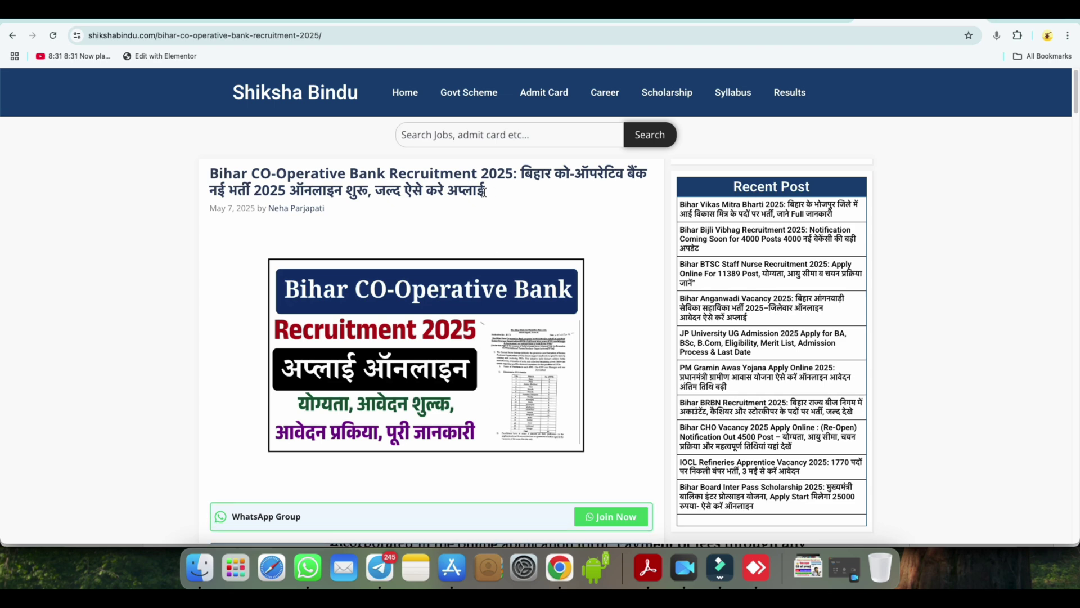
pyautogui.scroll(-15, 494, 369)
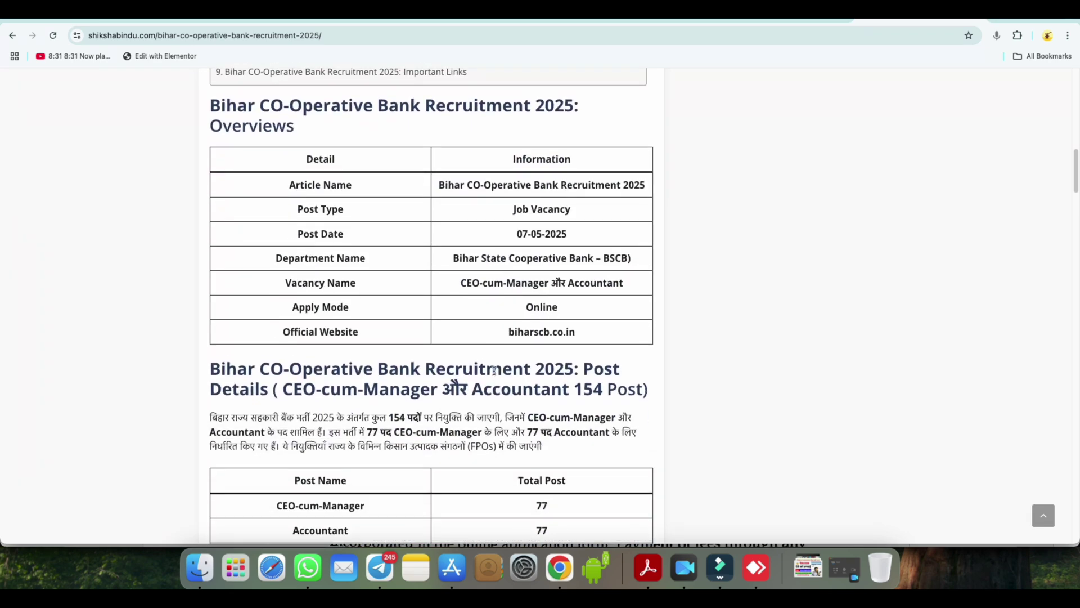
pyautogui.scroll(-5, 494, 370)
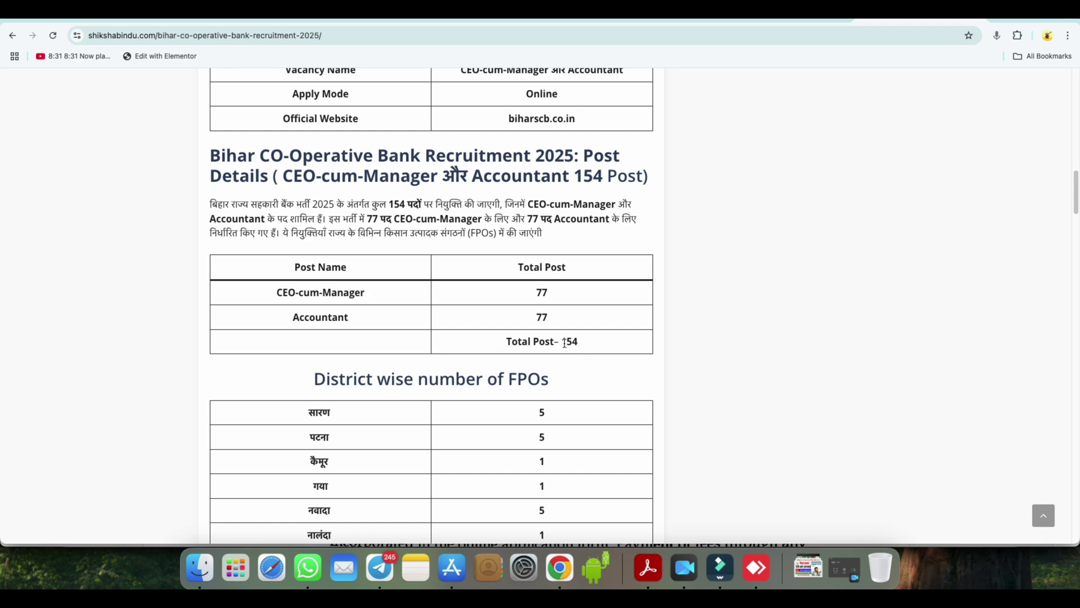
pyautogui.scroll(-5, 385, 381)
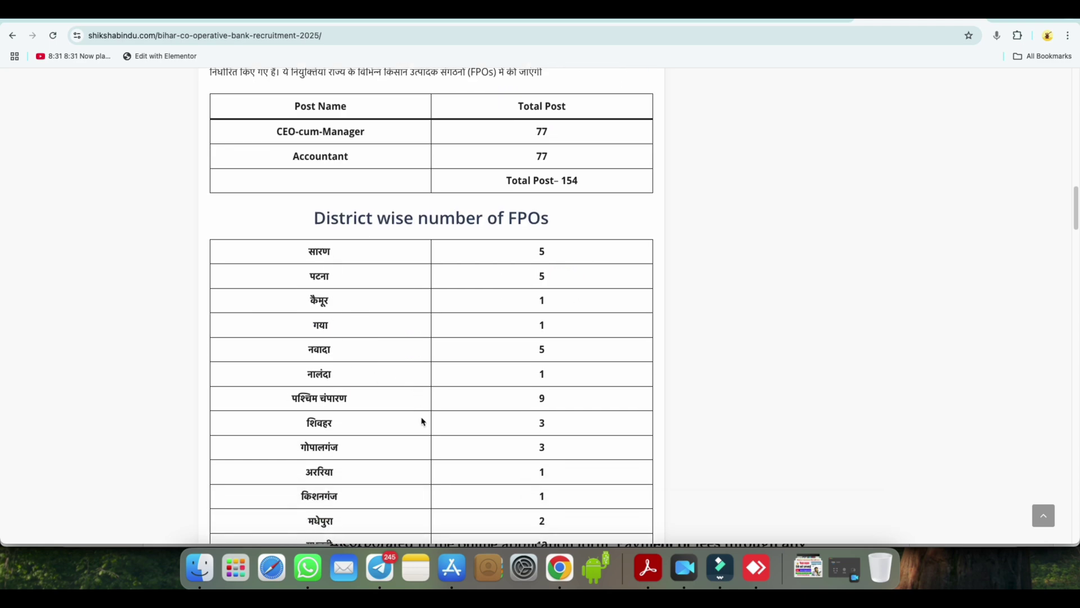
pyautogui.scroll(-17, 422, 421)
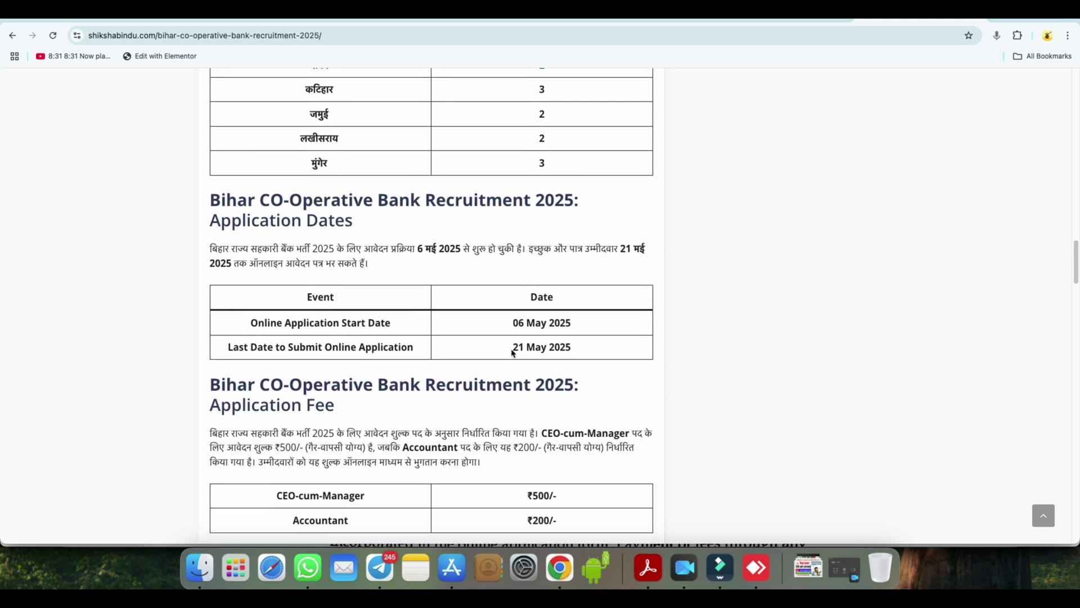
# Step: Highlight the last application date, 21 May 2025, and point out CEO-cum-Manager and Accountant in the application fee table
pyautogui.moveTo(512, 353); pyautogui.dragTo(581, 340)
pyautogui.scroll(-5, 568, 381)
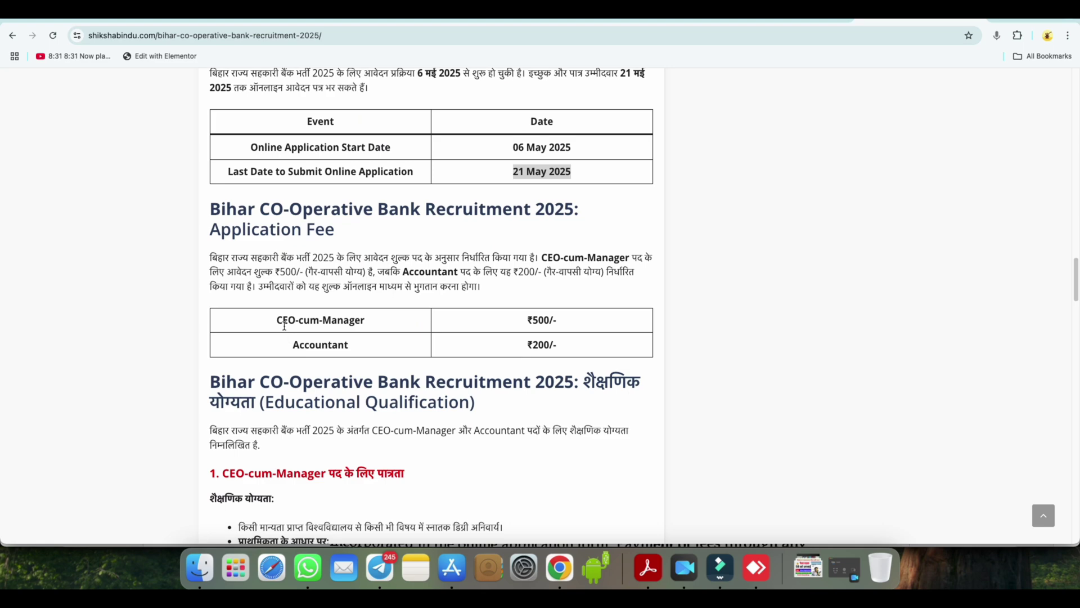
pyautogui.doubleClick(323, 321)
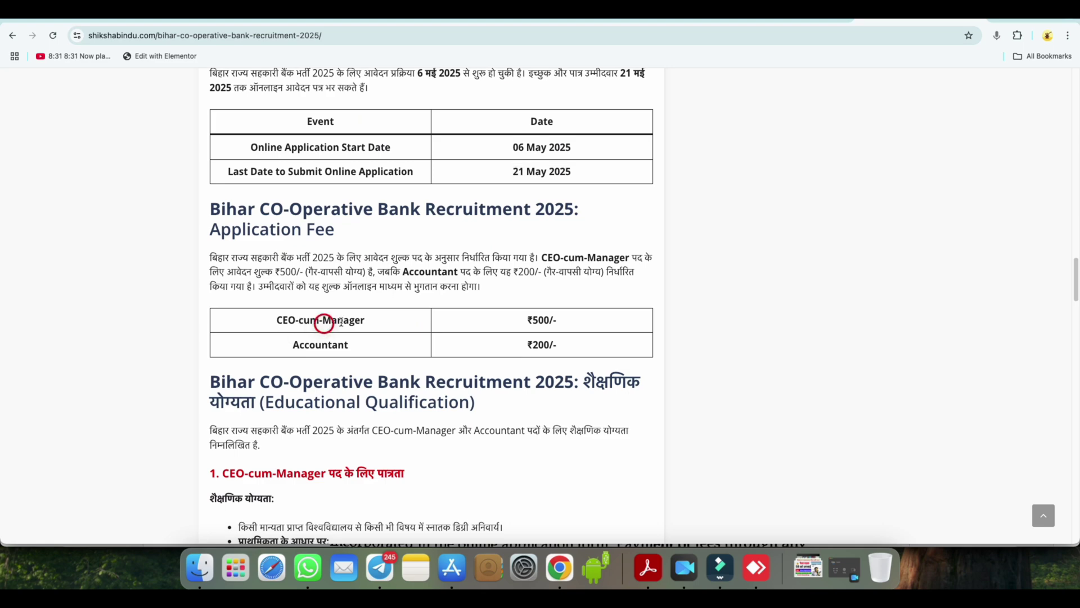
pyautogui.doubleClick(290, 343)
# Step: Open the Apply Online link in the article's Important Links table
pyautogui.scroll(-20, 537, 355)
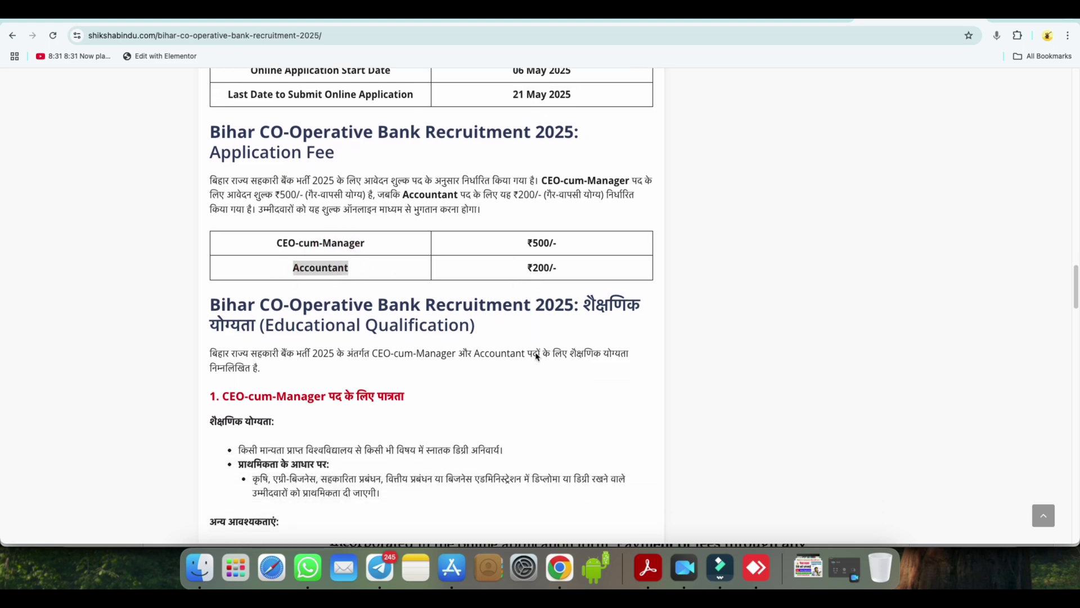
pyautogui.scroll(-20, 491, 366)
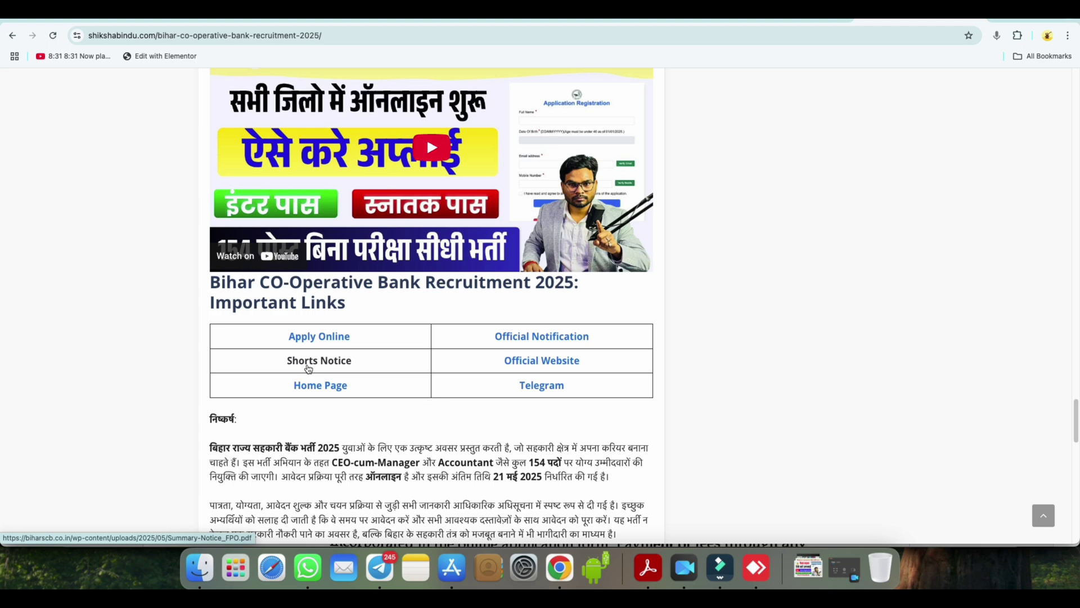
pyautogui.click(326, 340)
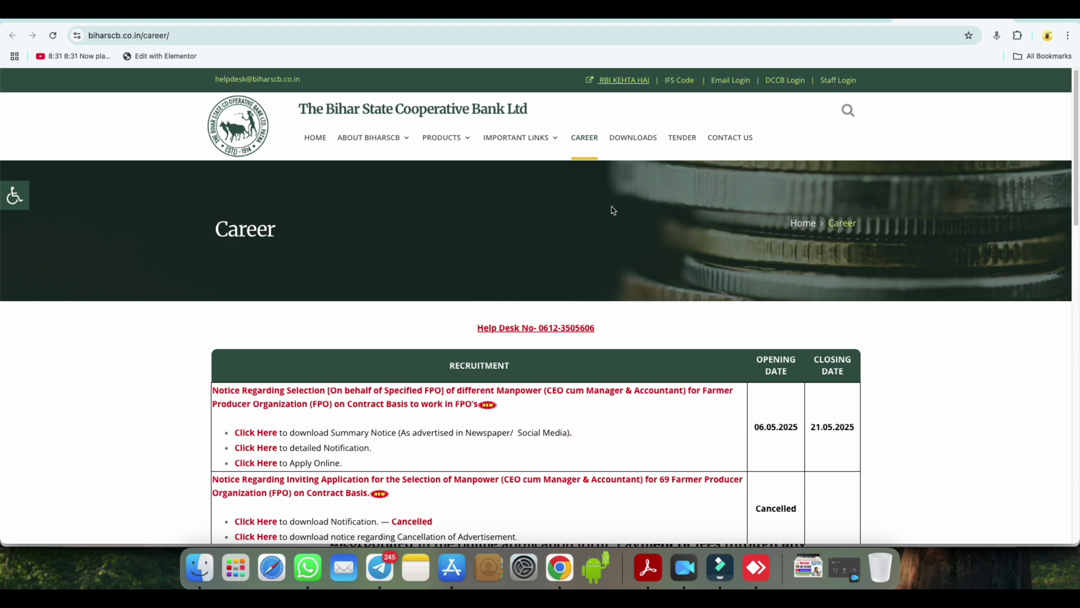
# Step: Highlight "Apply Online" under the CEO cum Manager & Accountant FPO notice on the Career page and open its application link
pyautogui.scroll(-2, 338, 398)
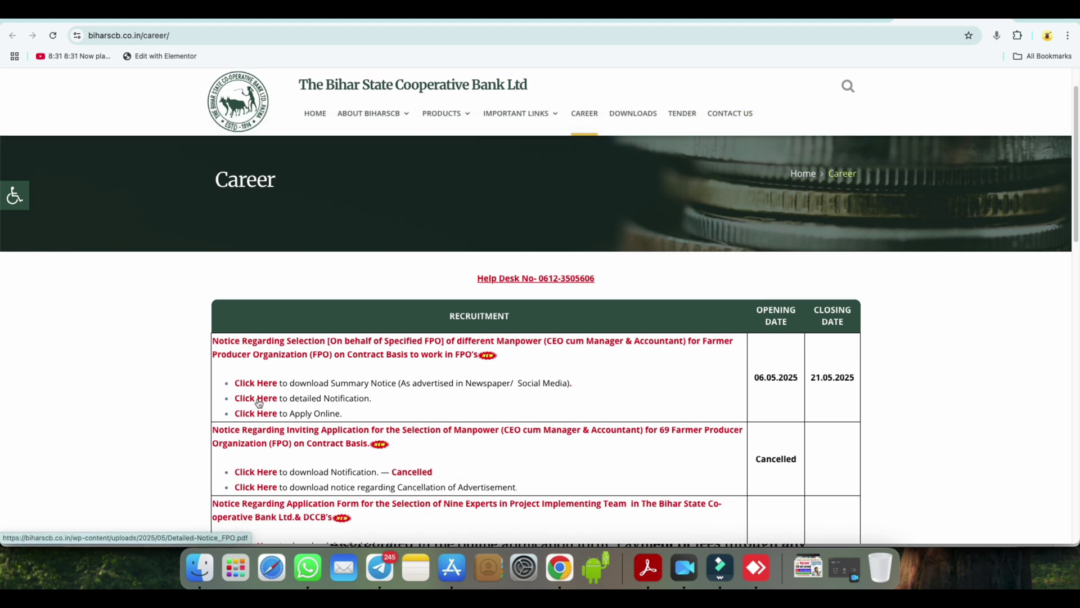
pyautogui.moveTo(259, 403); pyautogui.dragTo(234, 380)
pyautogui.click(544, 363)
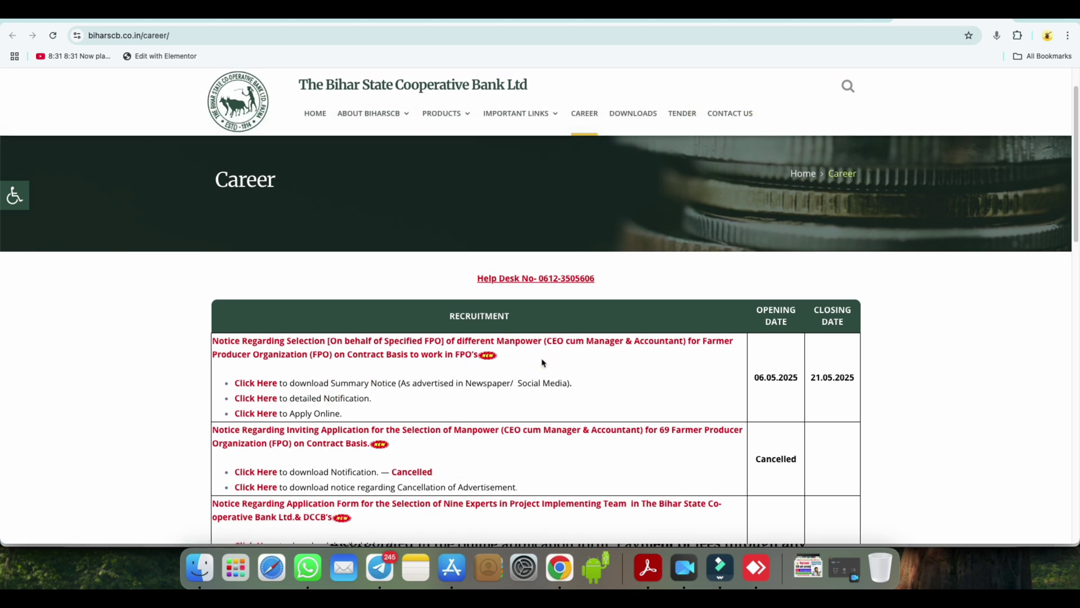
pyautogui.moveTo(294, 415); pyautogui.dragTo(338, 415)
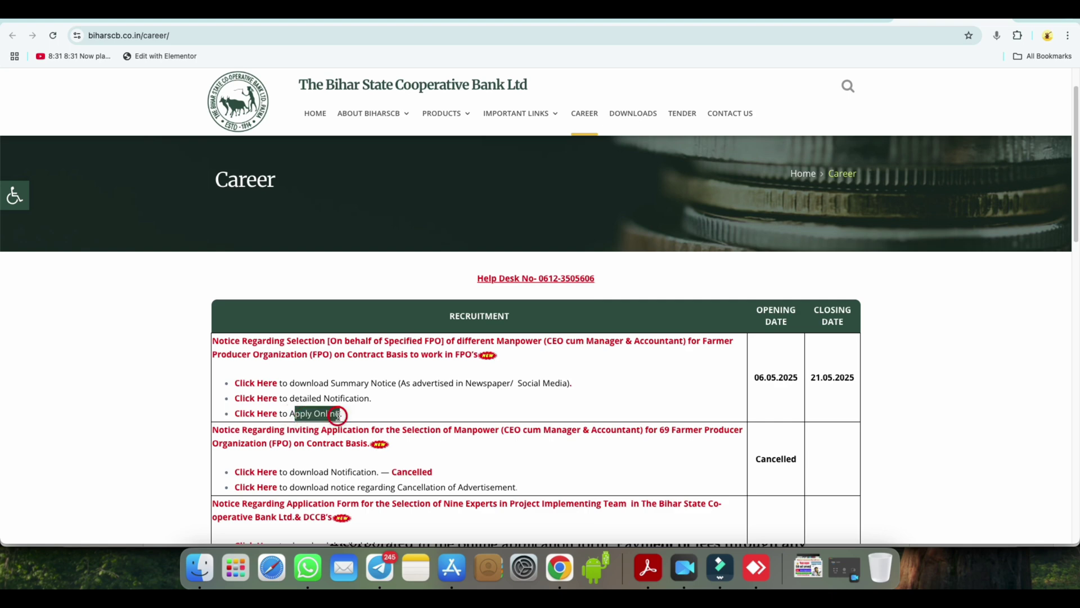
pyautogui.click(251, 415)
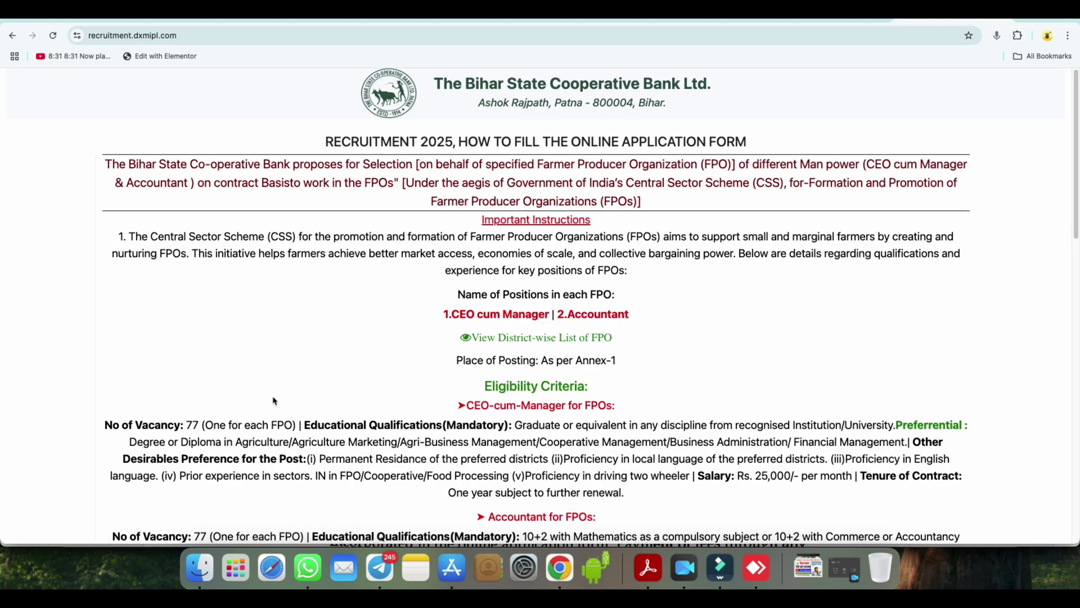
# Step: Read through the online application instructions, covering eligibility, mode of selection, age limit, application dates and the steps to apply
pyautogui.scroll(-1, 512, 292)
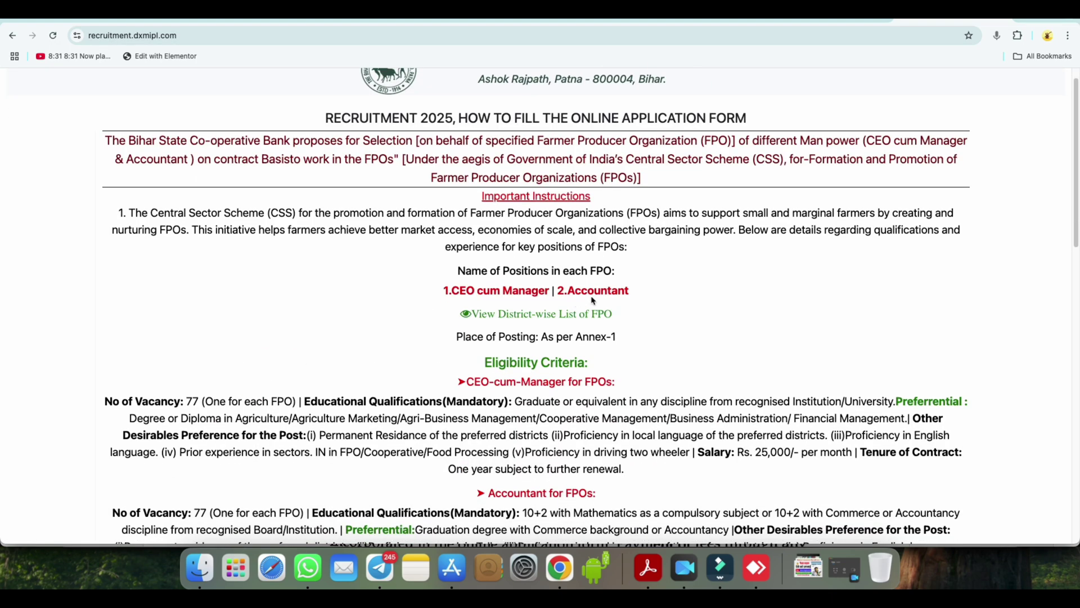
pyautogui.scroll(-1, 568, 301)
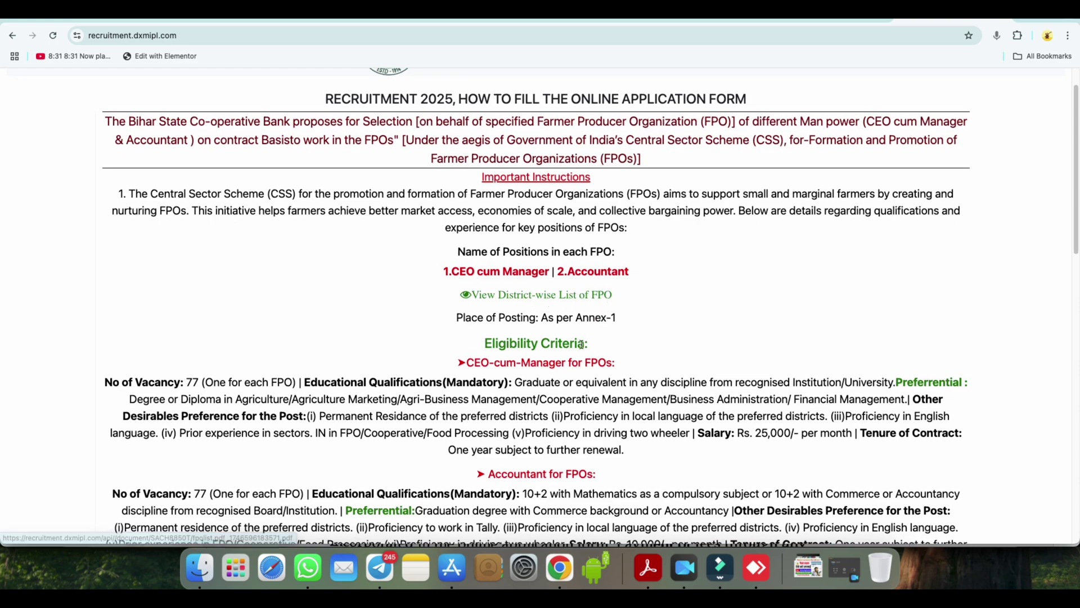
pyautogui.scroll(-2, 563, 337)
pyautogui.scroll(-10, 554, 339)
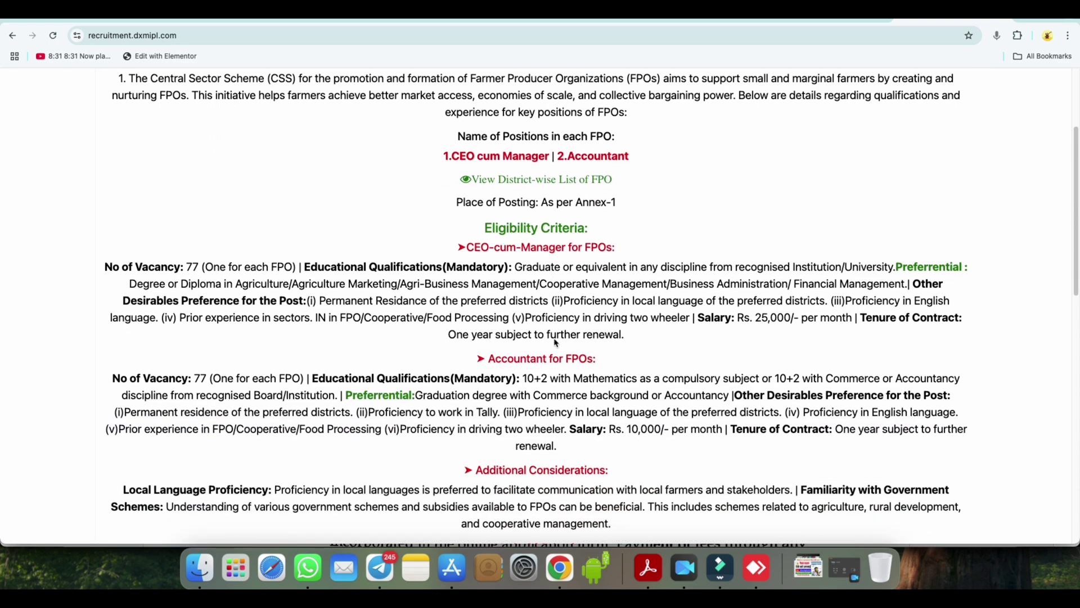
pyautogui.scroll(-3, 554, 339)
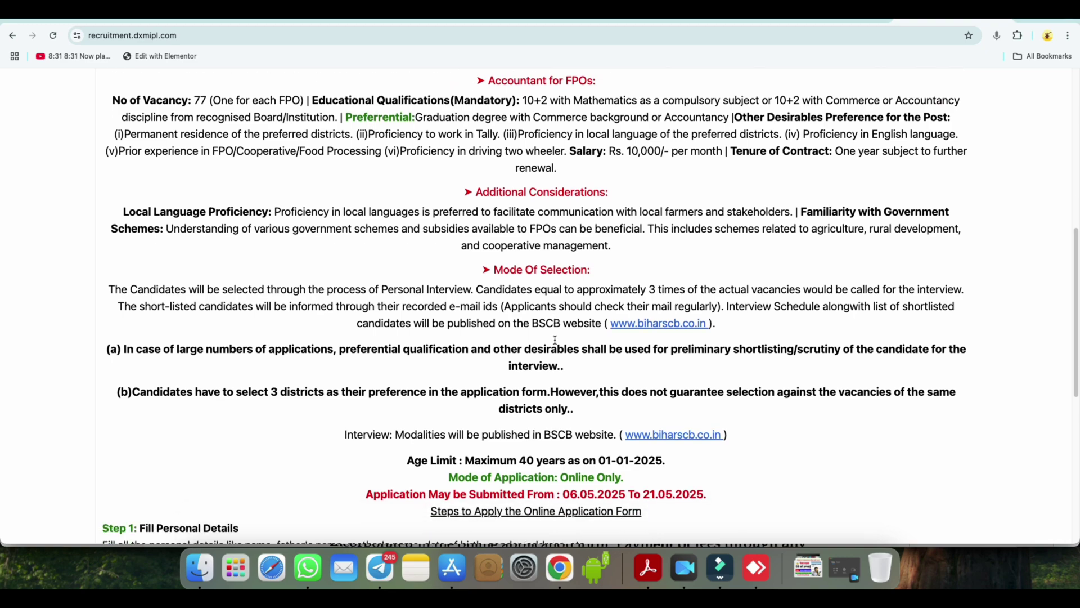
pyautogui.scroll(-8, 554, 340)
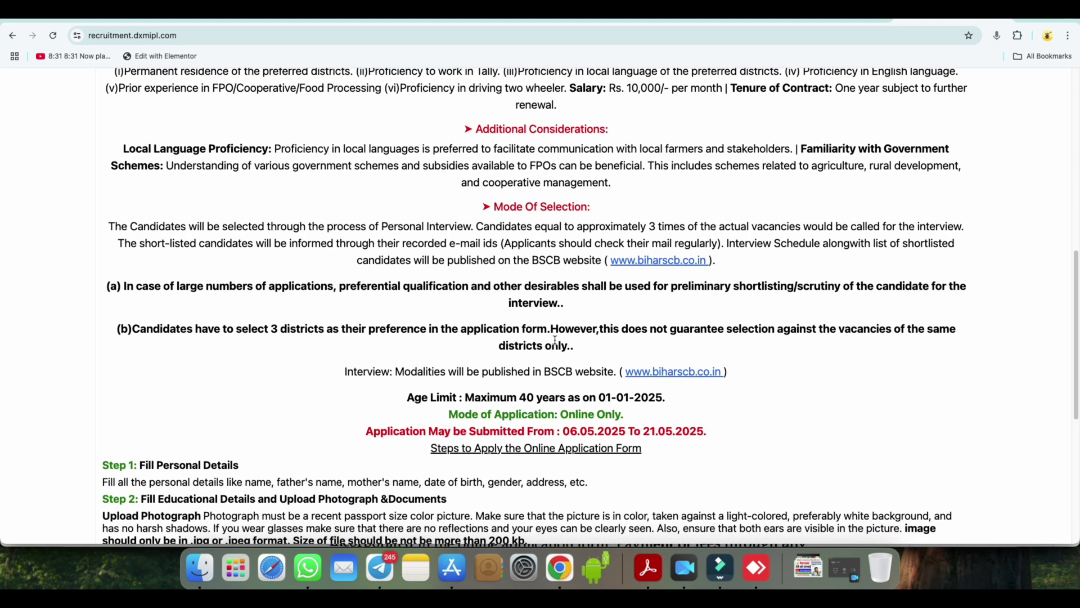
pyautogui.scroll(-3, 554, 340)
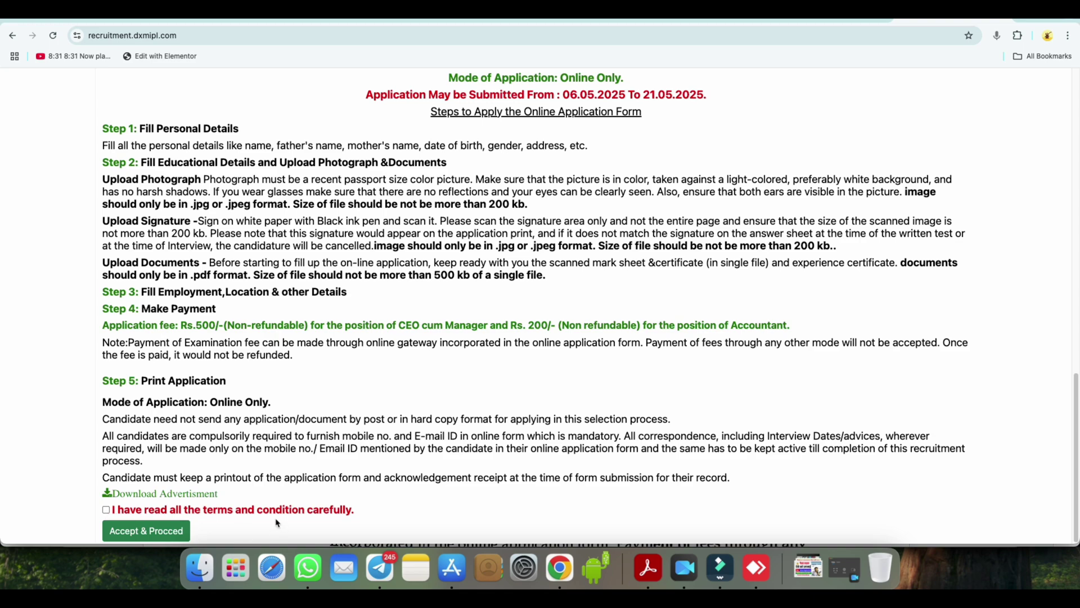
# Step: Confirm having read the terms, accept the Terms and Conditions dialog and proceed to the Application Registration form
pyautogui.moveTo(264, 511); pyautogui.dragTo(299, 511)
pyautogui.click(106, 510)
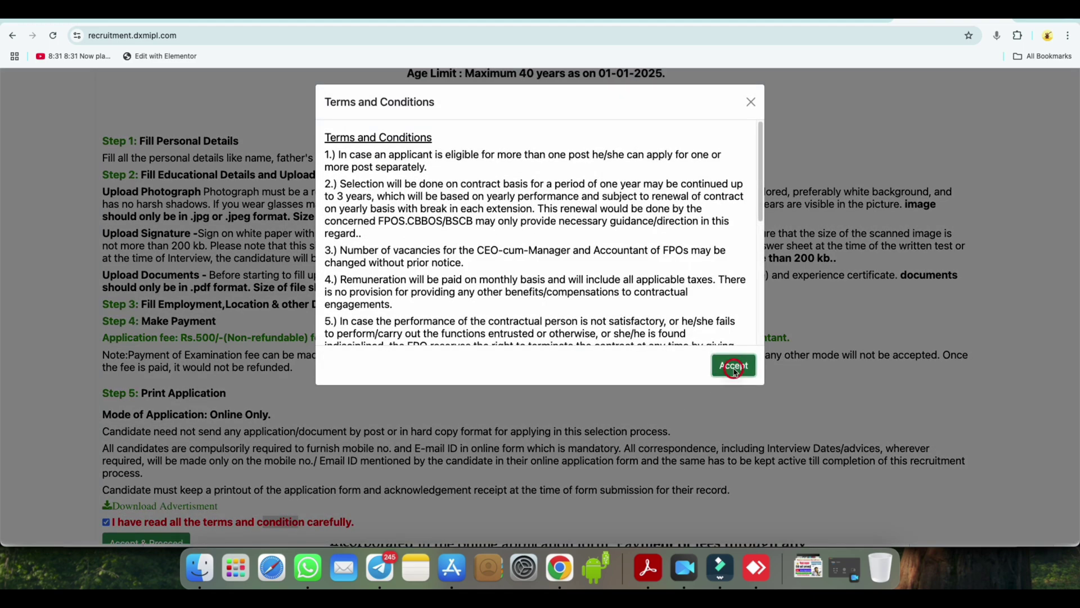
pyautogui.click(730, 362)
pyautogui.scroll(-1, 256, 489)
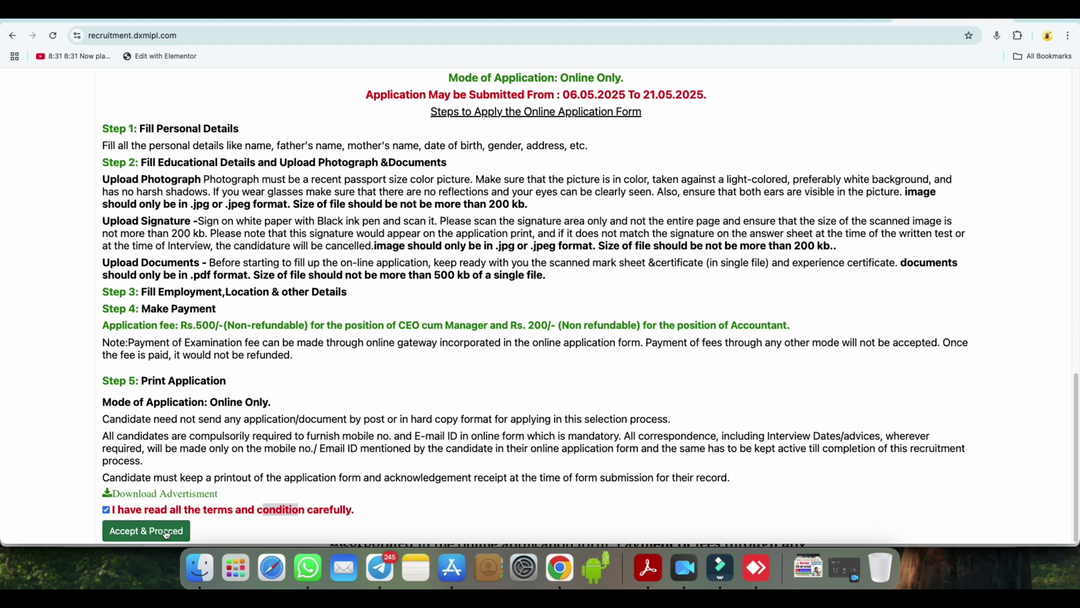
pyautogui.click(166, 532)
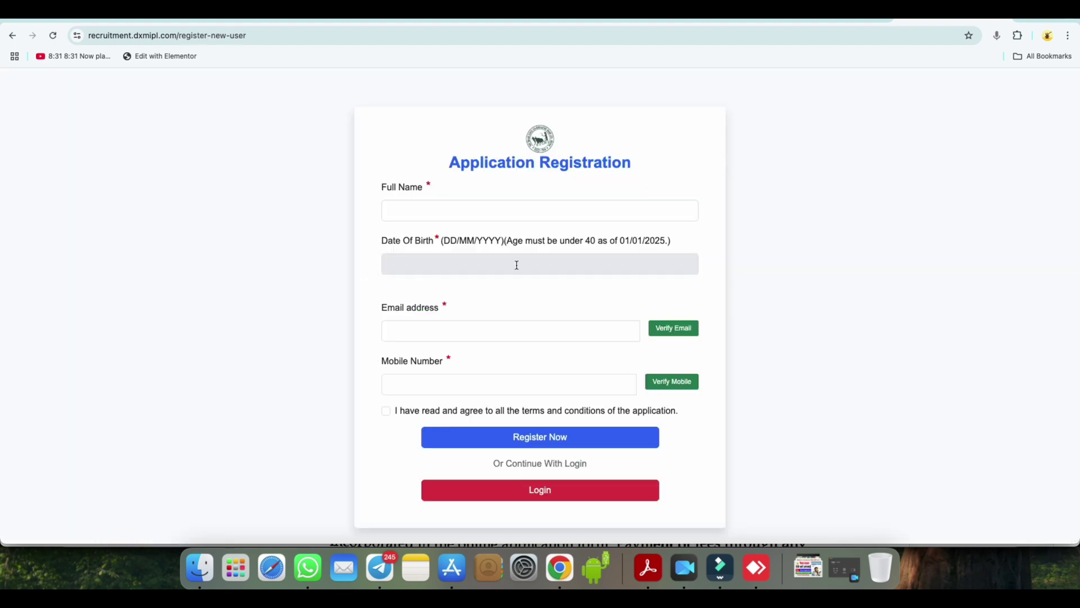
# Step: Point out the Registration heading and the Date Of Birth and Email address fields by highlighting their labels
pyautogui.moveTo(540, 163); pyautogui.dragTo(632, 163)
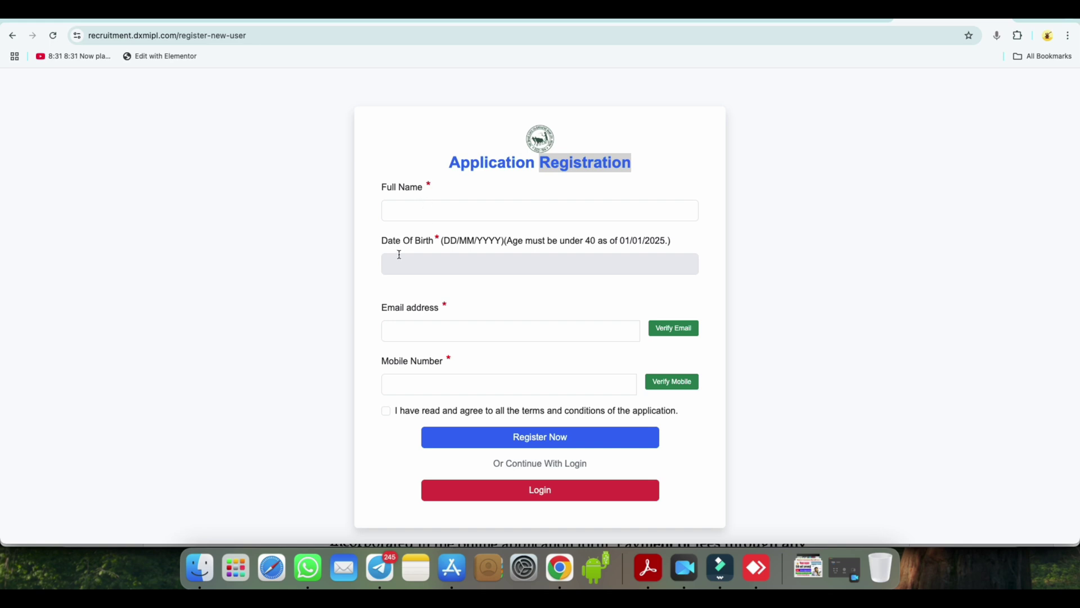
pyautogui.moveTo(385, 246); pyautogui.dragTo(432, 242)
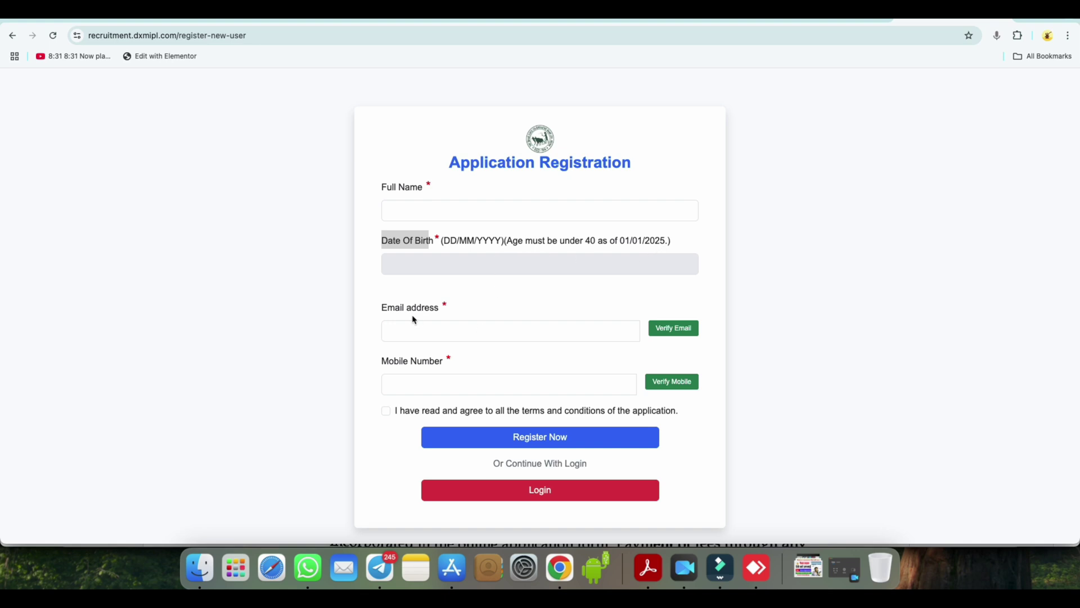
pyautogui.moveTo(387, 308); pyautogui.dragTo(429, 308)
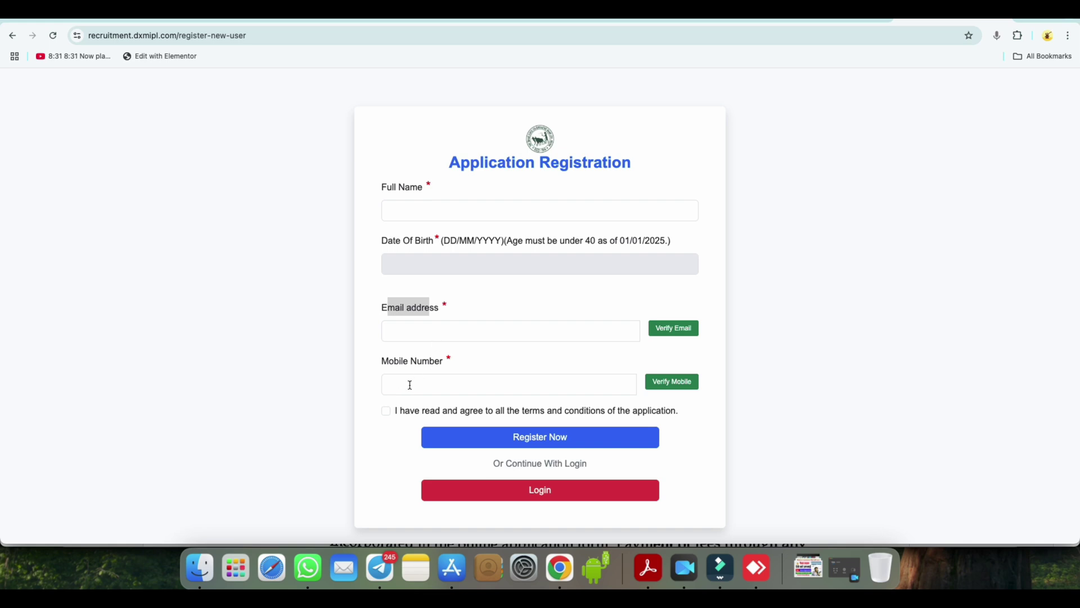
pyautogui.click(683, 356)
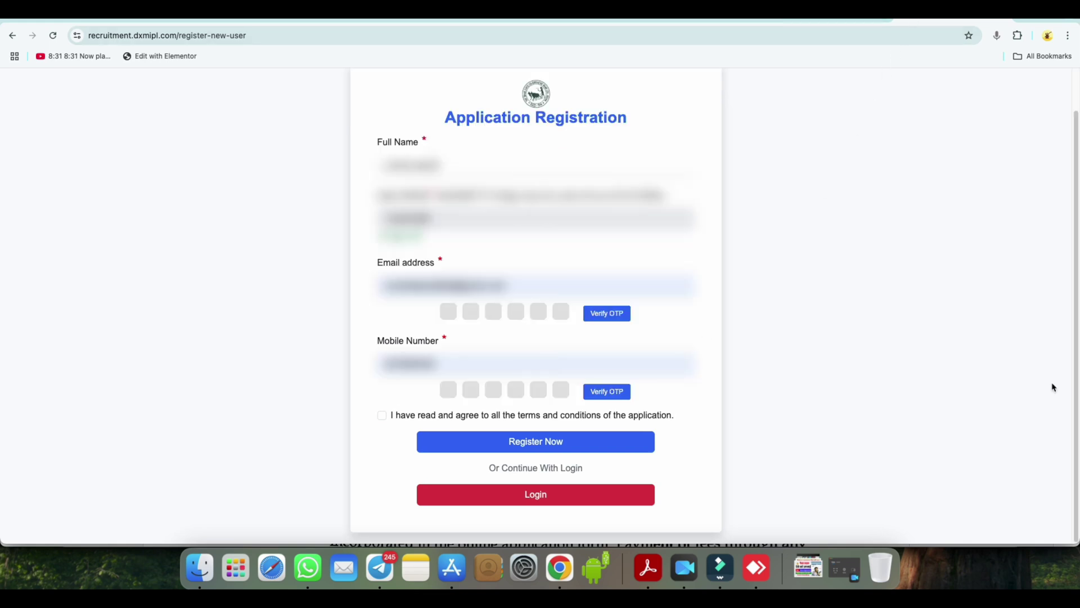
# Step: Agree to the application's terms and conditions, complete the registration and dismiss the confirmation message
pyautogui.click(442, 349)
pyautogui.click(382, 415)
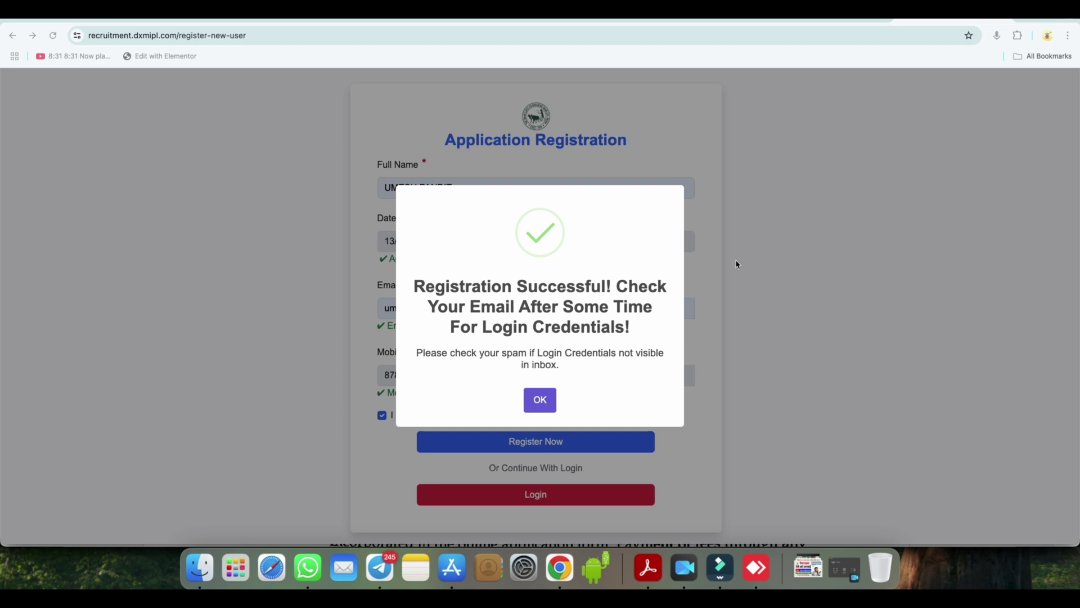
pyautogui.click(540, 399)
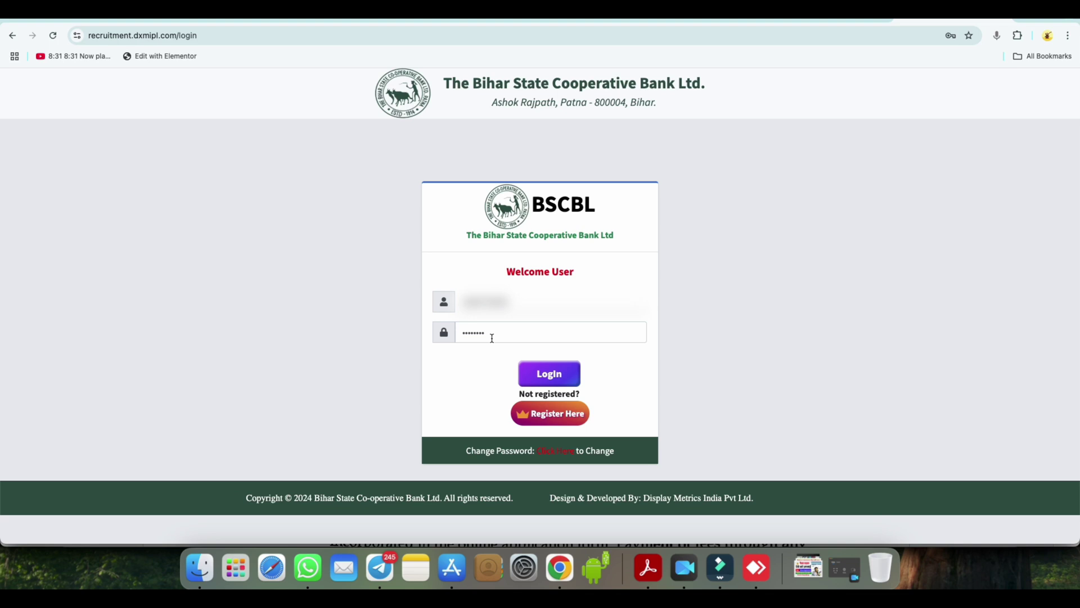
# Step: Log in to the recruitment portal and start the application for the Accountant post
pyautogui.click(546, 385)
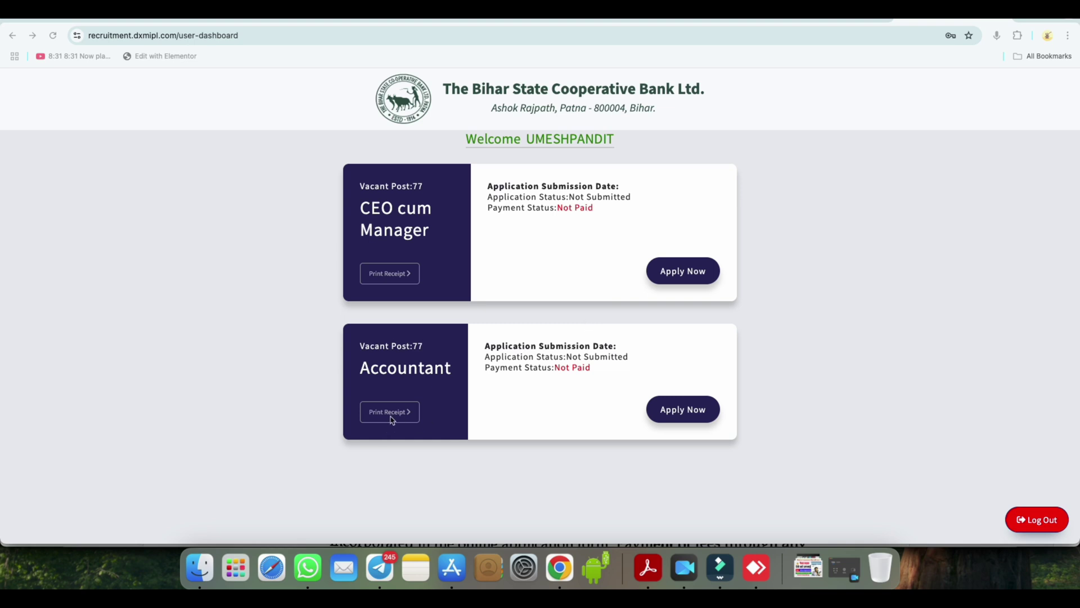
pyautogui.click(692, 412)
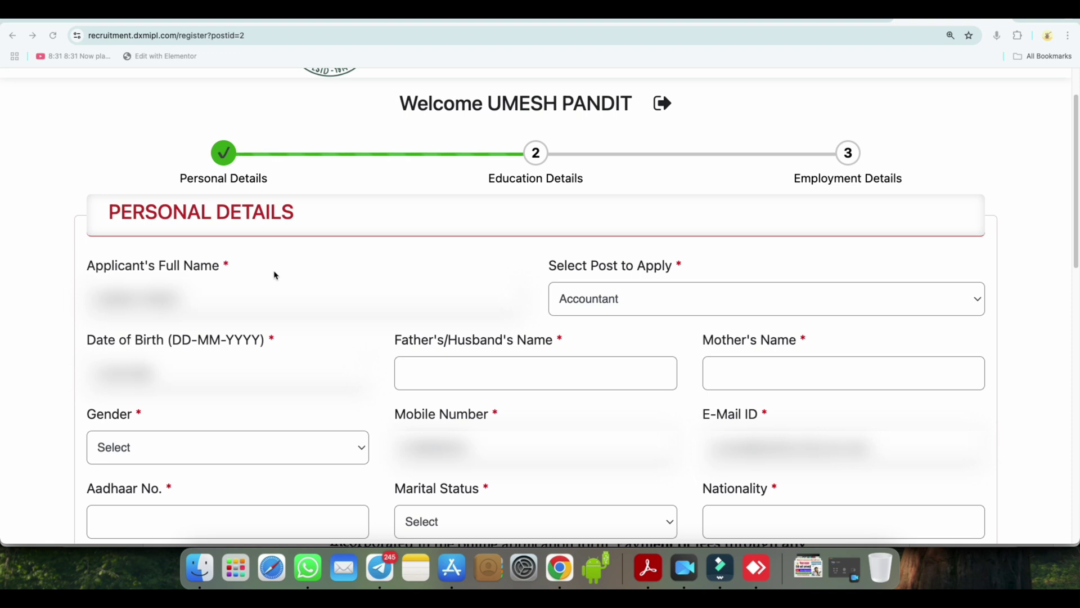
# Step: In the Personal Details section, set the gender to Male and the marital status to Unmarried
pyautogui.scroll(-1, 540, 290)
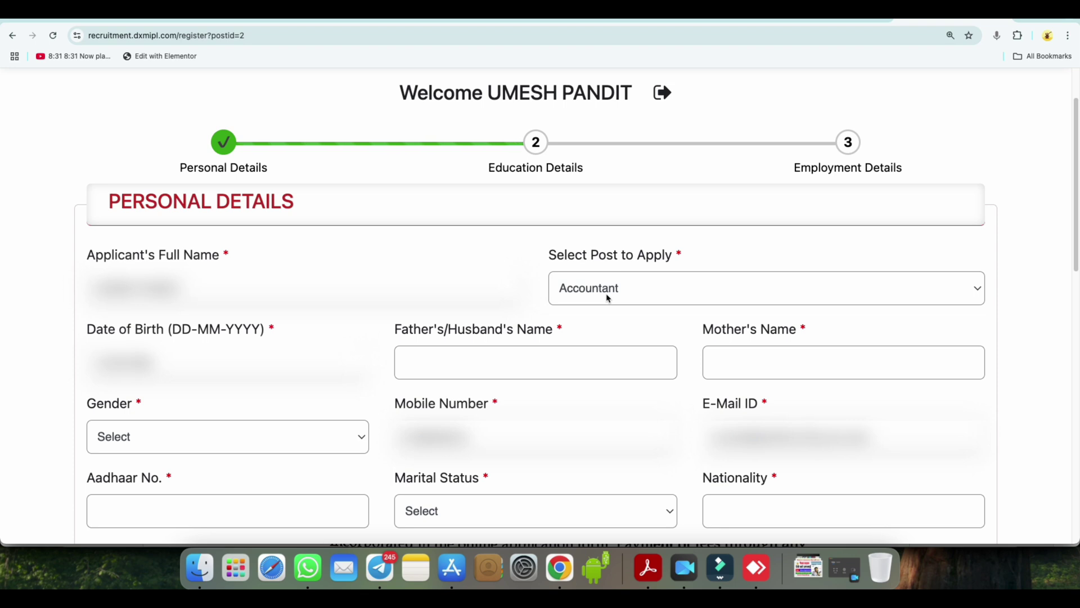
pyautogui.scroll(-5, 607, 297)
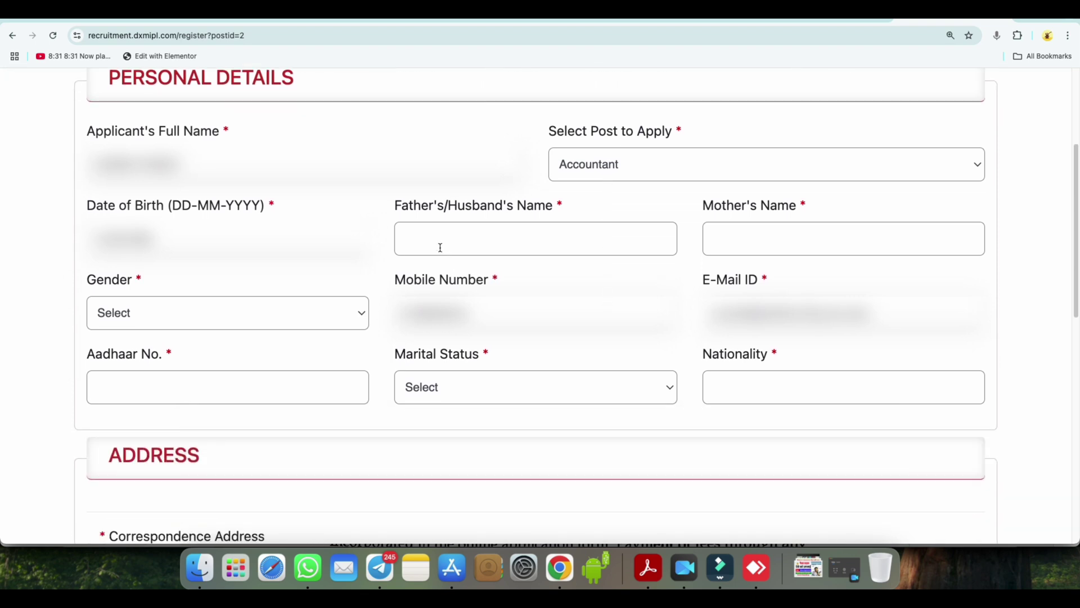
pyautogui.click(169, 309)
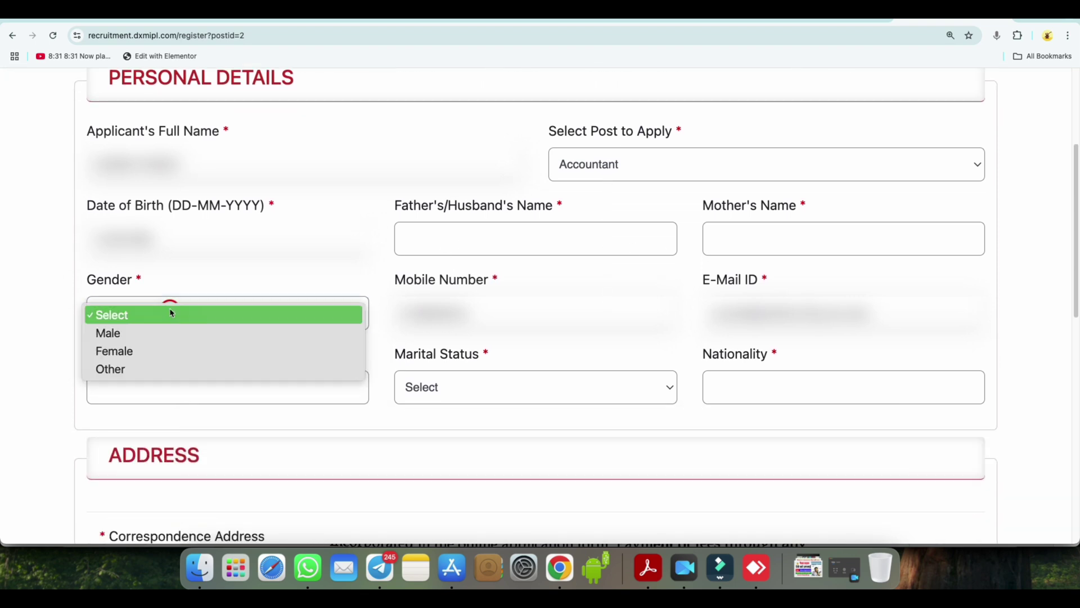
pyautogui.click(164, 336)
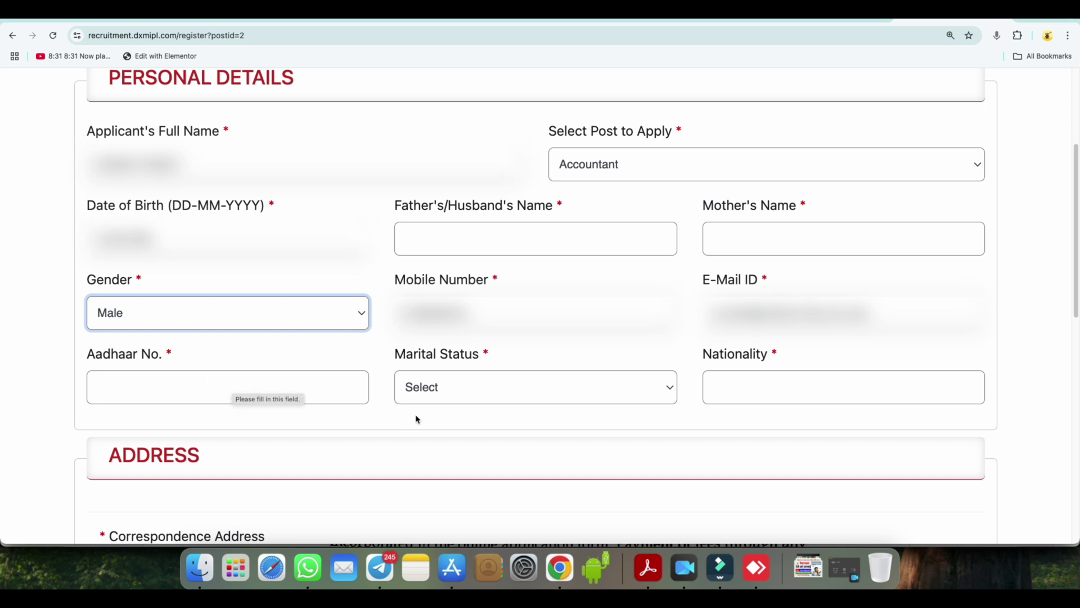
pyautogui.scroll(-1, 415, 416)
pyautogui.click(452, 380)
pyautogui.click(450, 413)
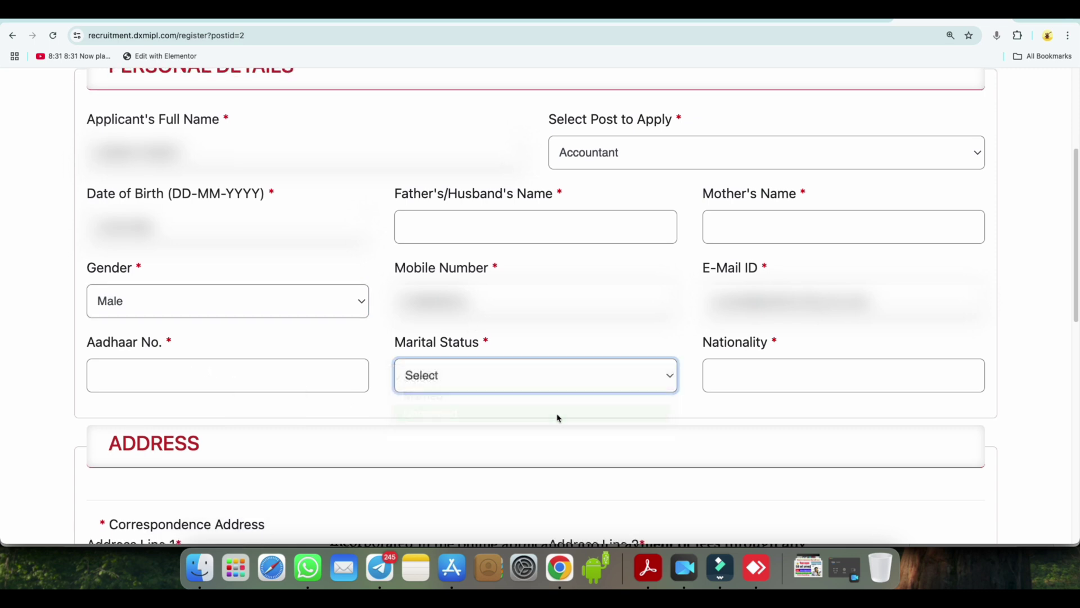
pyautogui.click(751, 345)
# Step: Set the state of the correspondence address to BIHAR
pyautogui.scroll(-8, 501, 444)
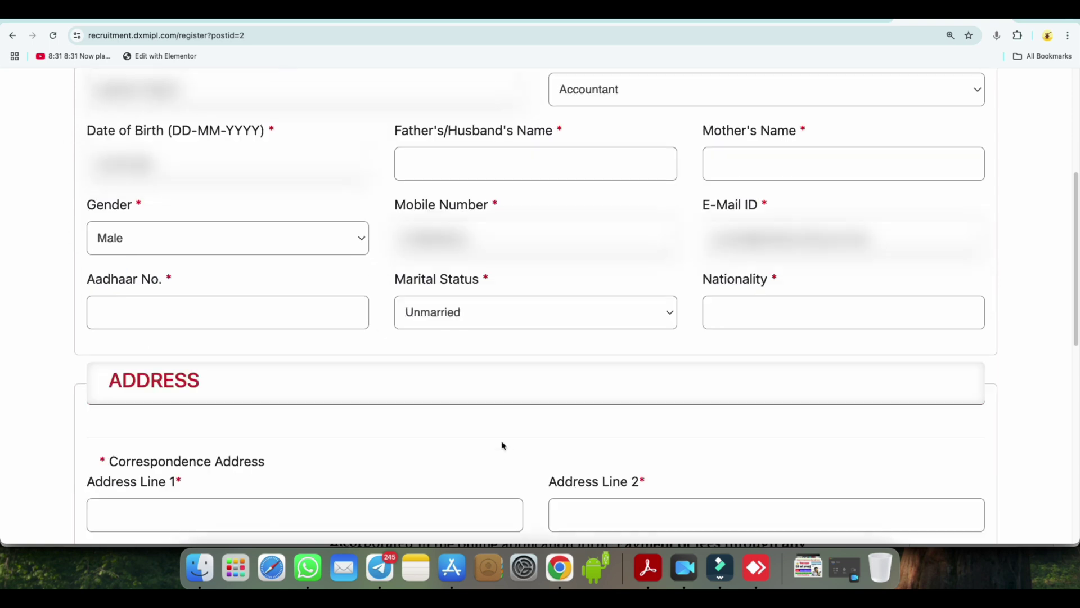
pyautogui.scroll(-1, 221, 289)
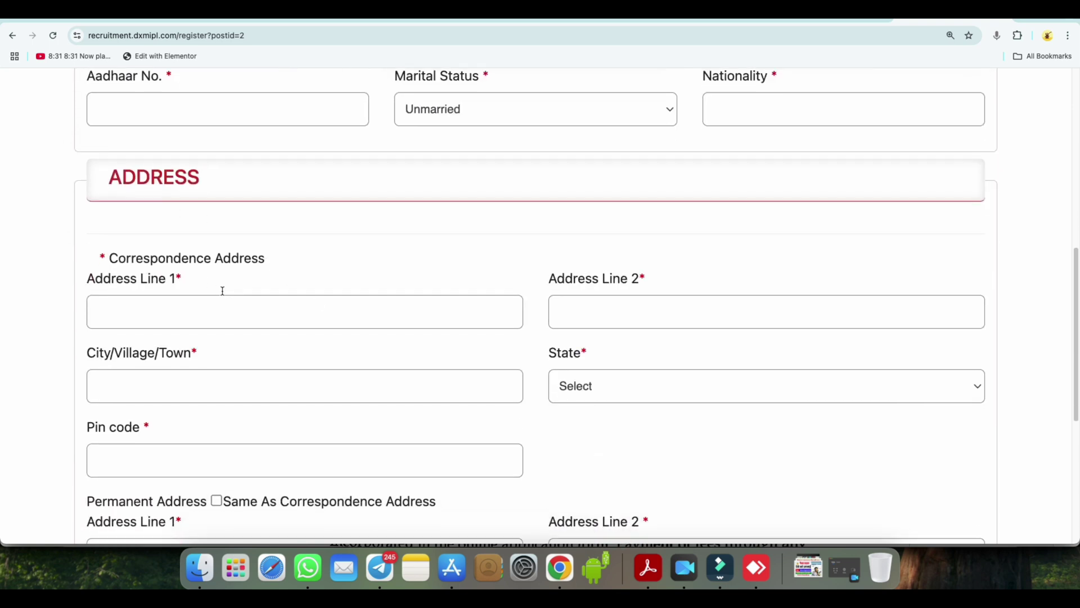
pyautogui.scroll(-1, 285, 306)
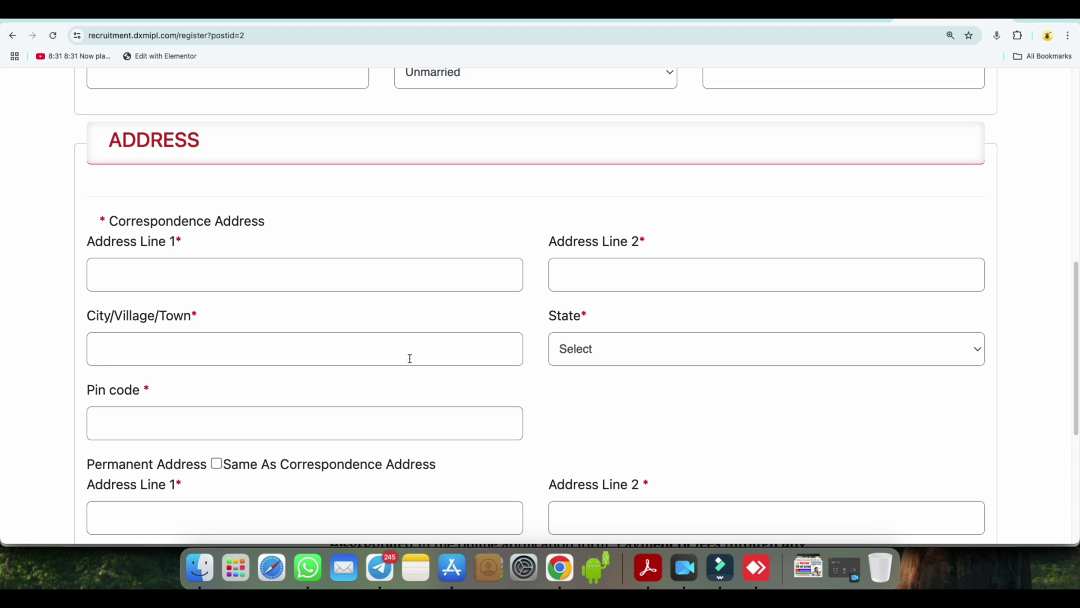
pyautogui.click(592, 347)
pyautogui.click(595, 422)
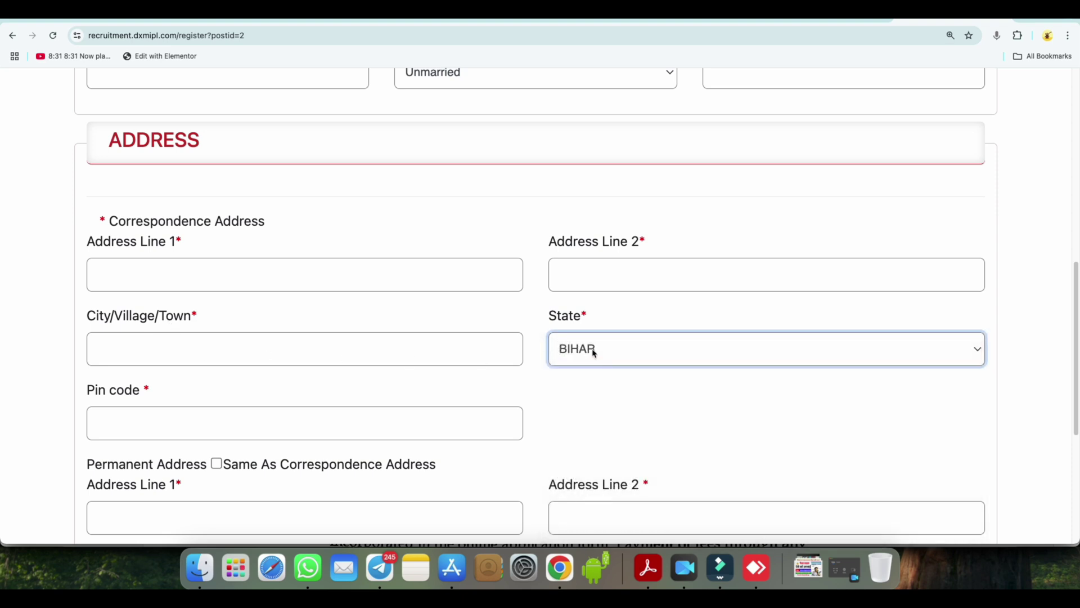
# Step: Highlight the Permanent Address label and review the permanent address fields below it
pyautogui.scroll(-2, 600, 354)
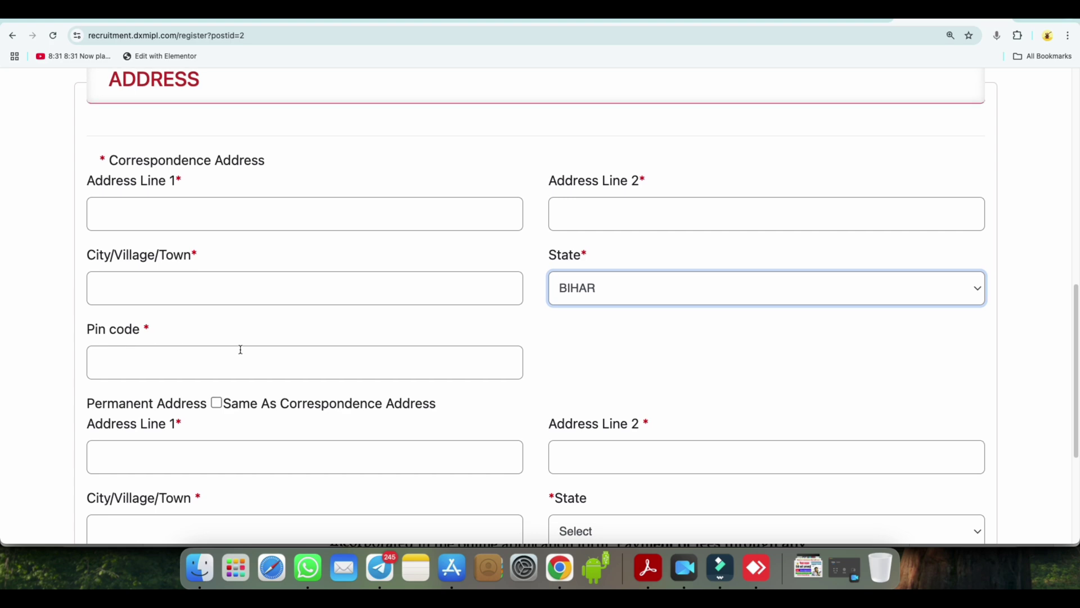
pyautogui.scroll(-1, 182, 384)
pyautogui.moveTo(87, 368); pyautogui.dragTo(206, 367)
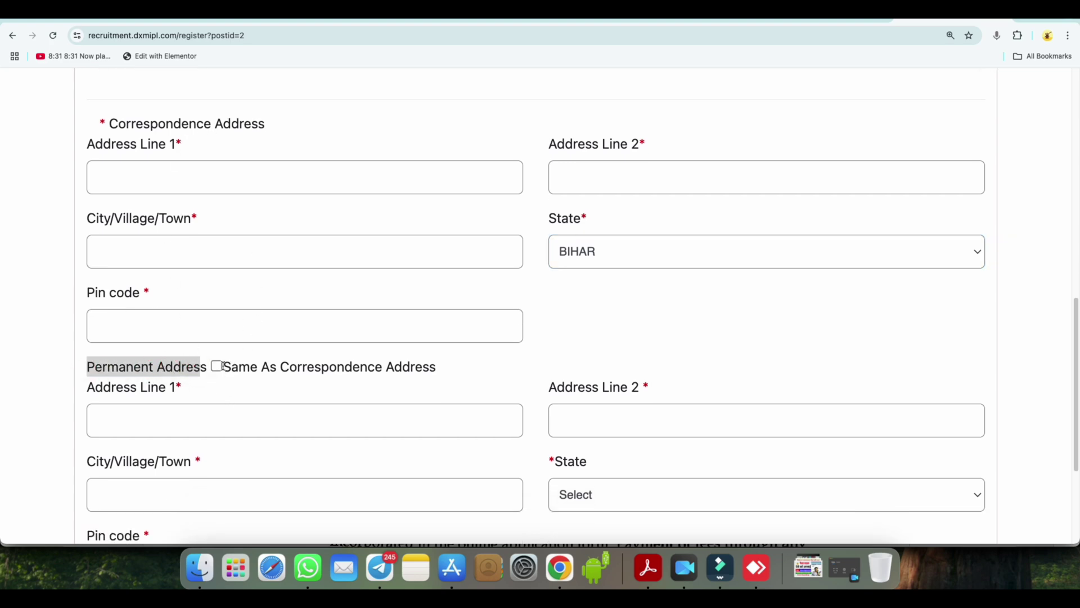
pyautogui.scroll(-2, 523, 405)
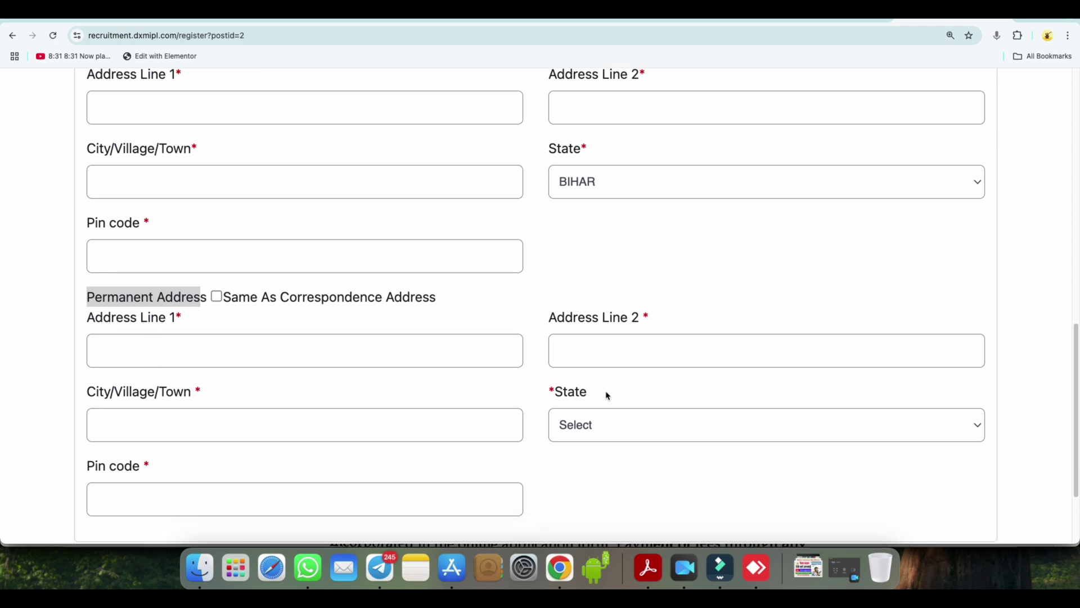
pyautogui.scroll(-3, 528, 417)
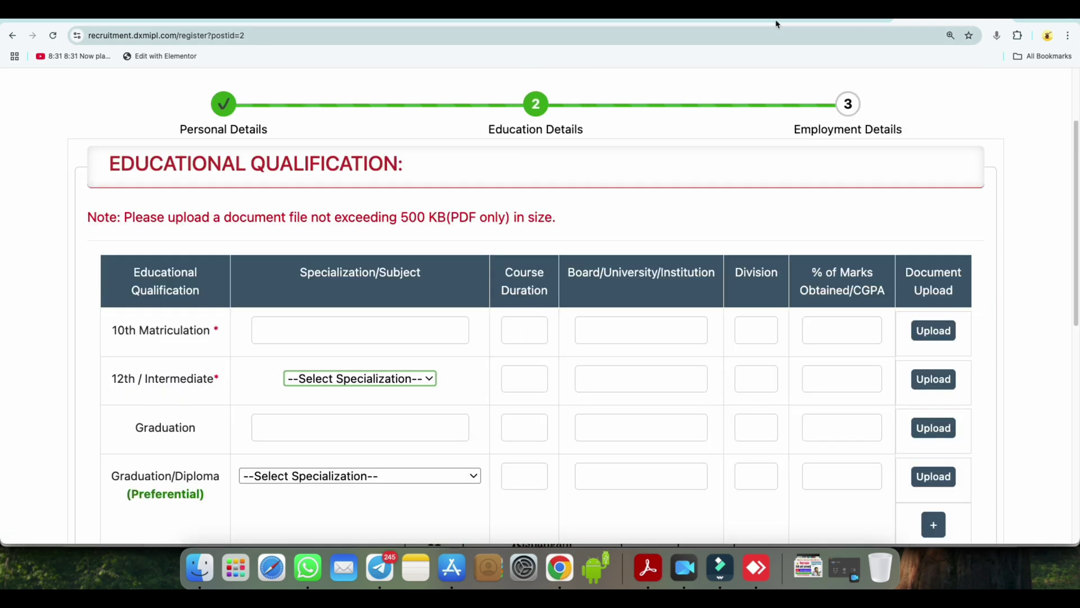
# Step: Examine the Educational Qualification table, including the 10th Matriculation row and the specialization choices for 12th / Intermediate
pyautogui.click(355, 187)
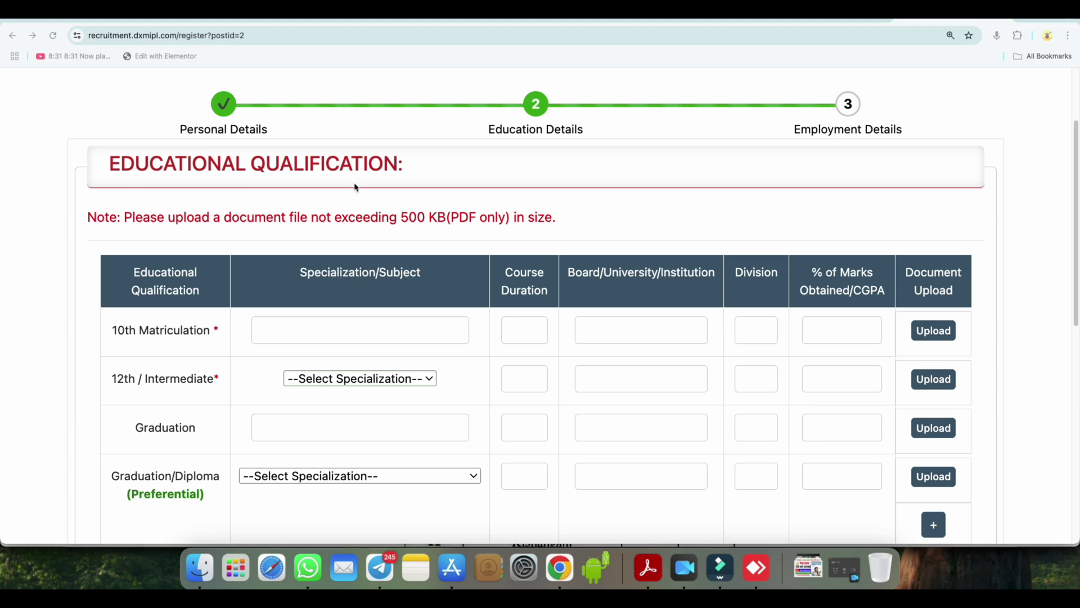
pyautogui.scroll(-1, 366, 332)
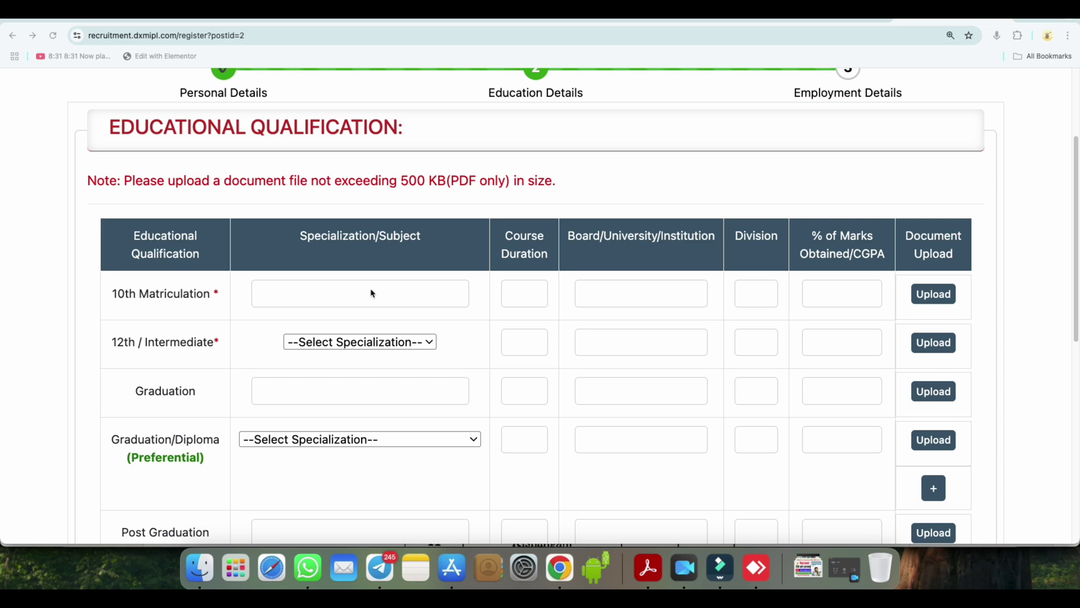
pyautogui.click(294, 292)
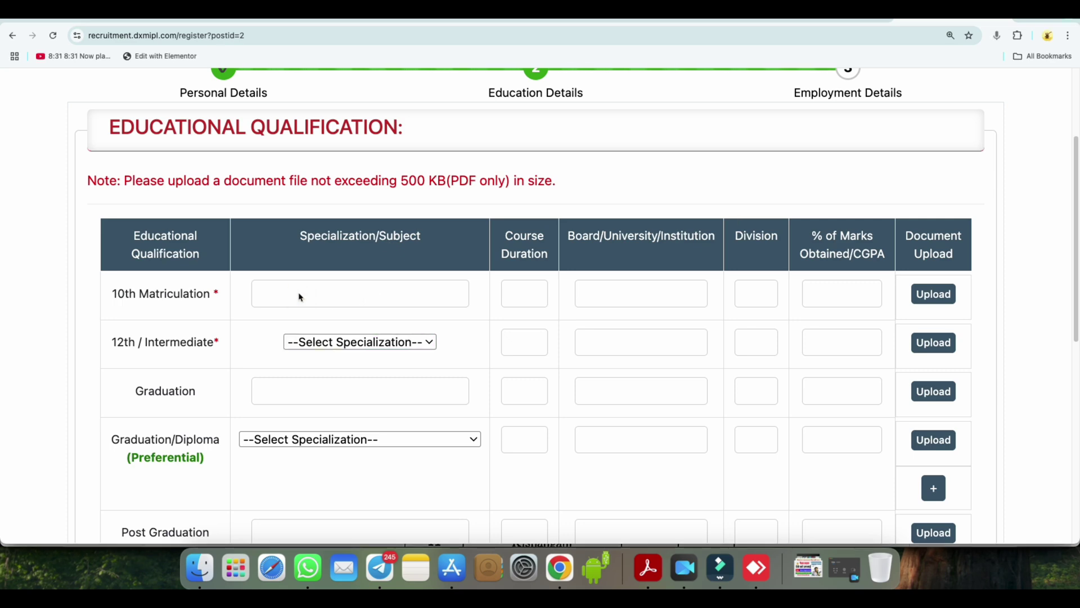
pyautogui.scroll(-1, 314, 299)
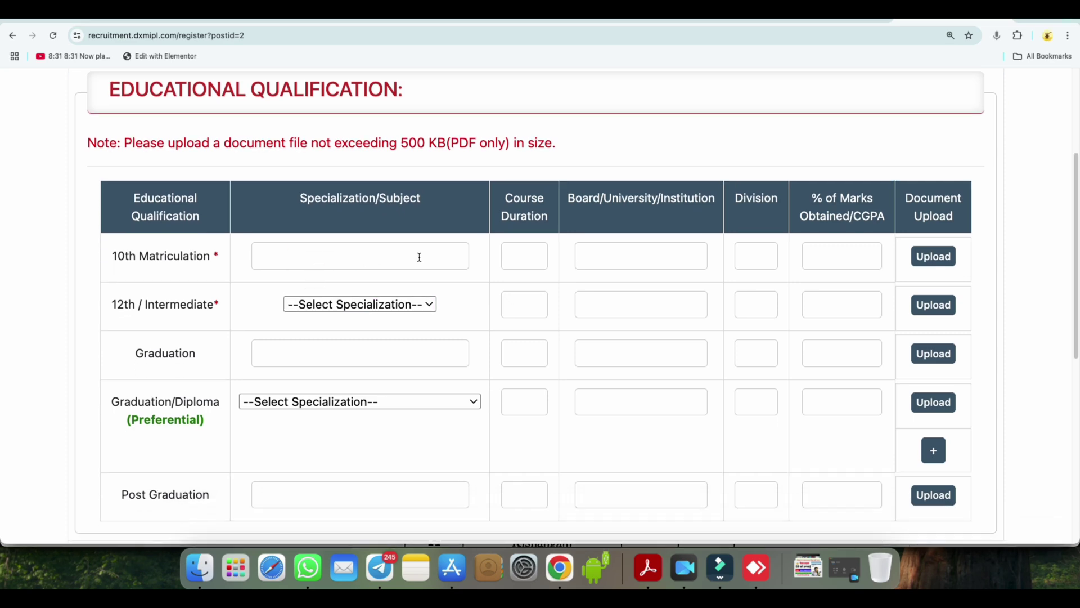
pyautogui.click(439, 260)
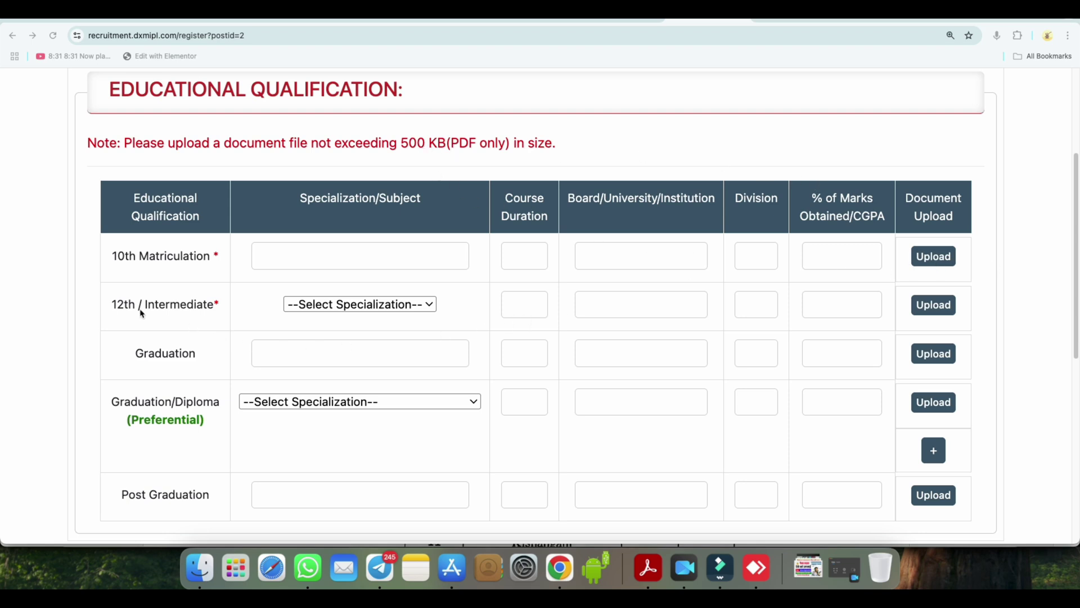
pyautogui.click(319, 308)
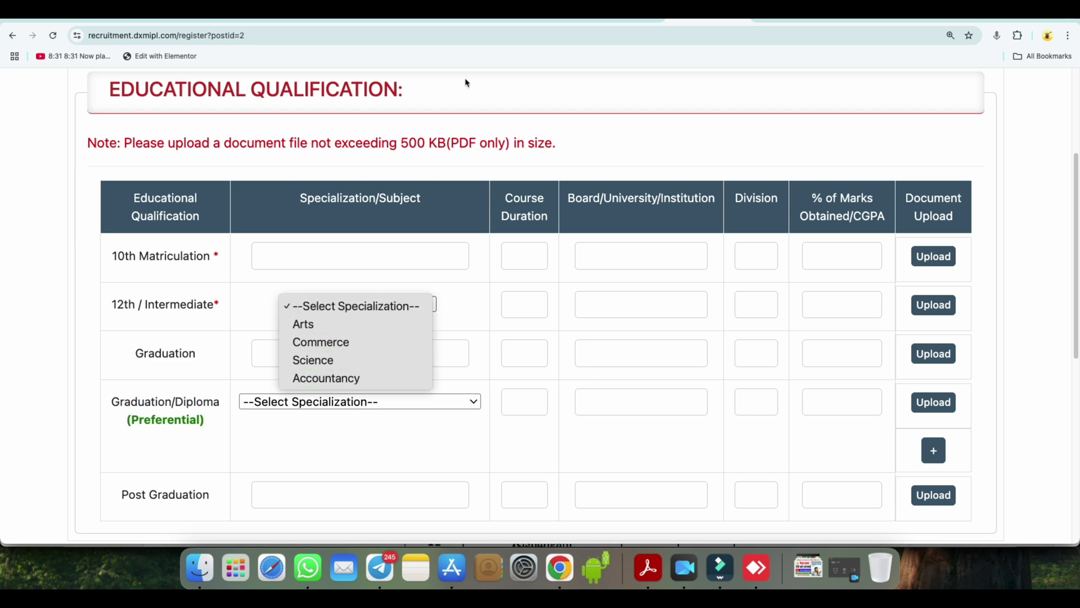
# Step: Switch to the notification PDF in Adobe Acrobat and mark the Accountant's mandatory 10+2, compulsory Mathematics and Commerce or Accountancy requirements in red
pyautogui.click(648, 568)
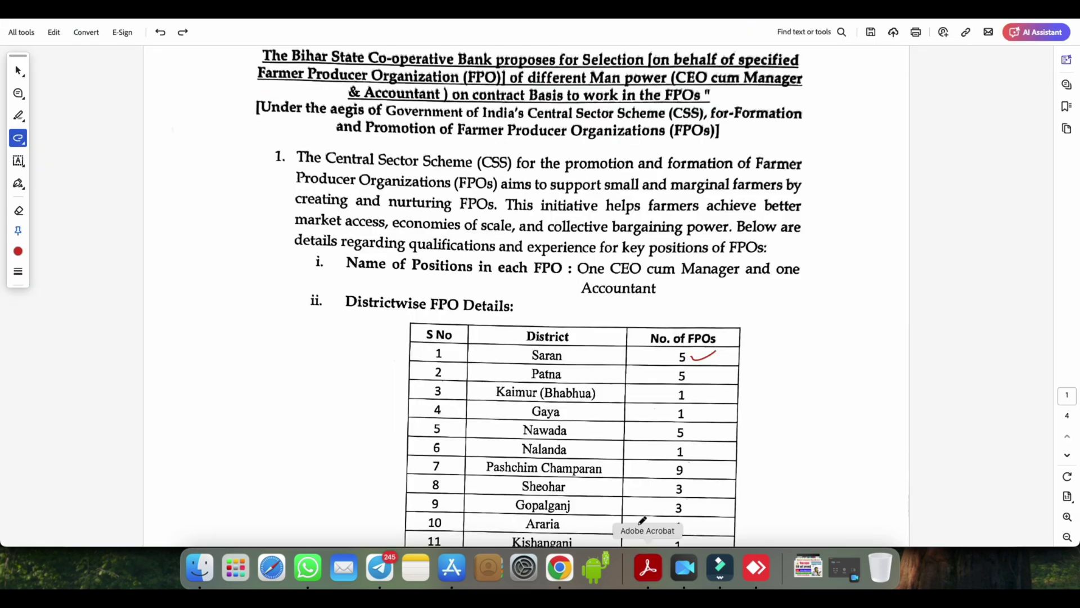
pyautogui.scroll(1, 585, 332)
pyautogui.scroll(-15, 585, 331)
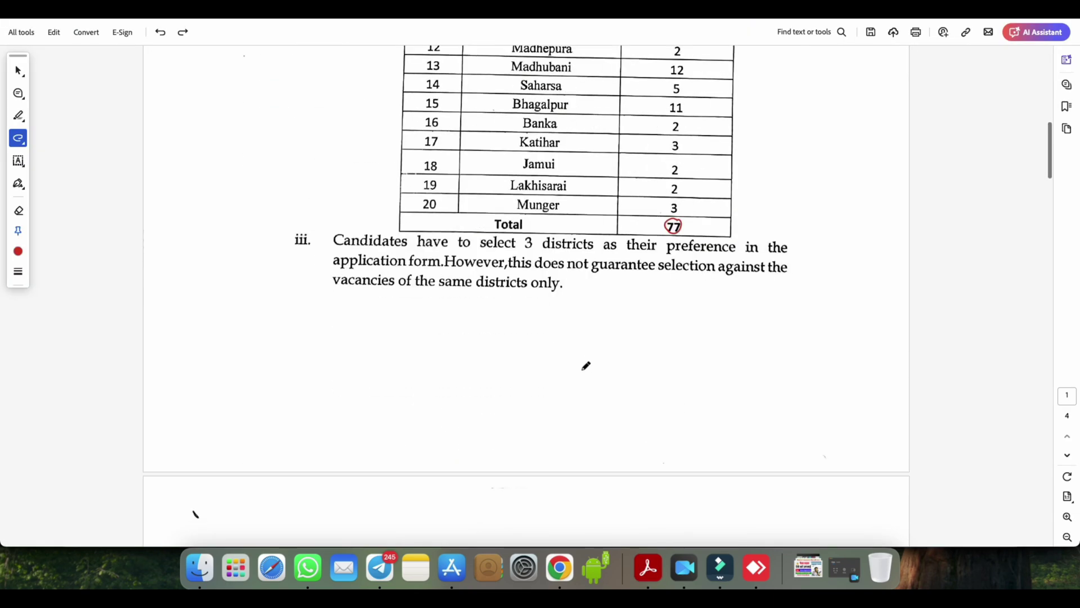
pyautogui.scroll(-10, 583, 383)
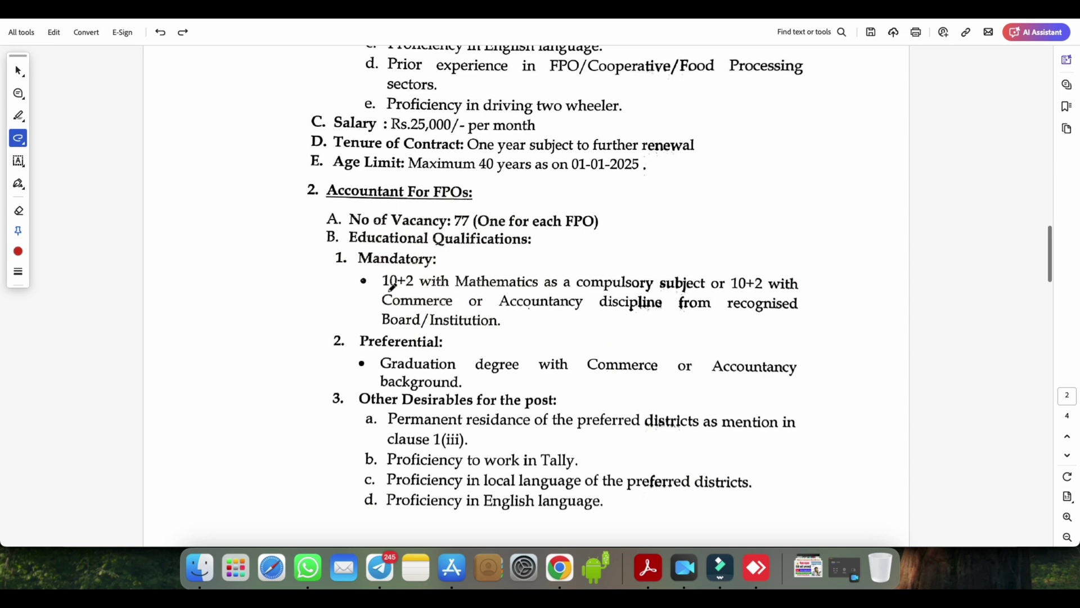
pyautogui.moveTo(387, 289); pyautogui.dragTo(522, 292)
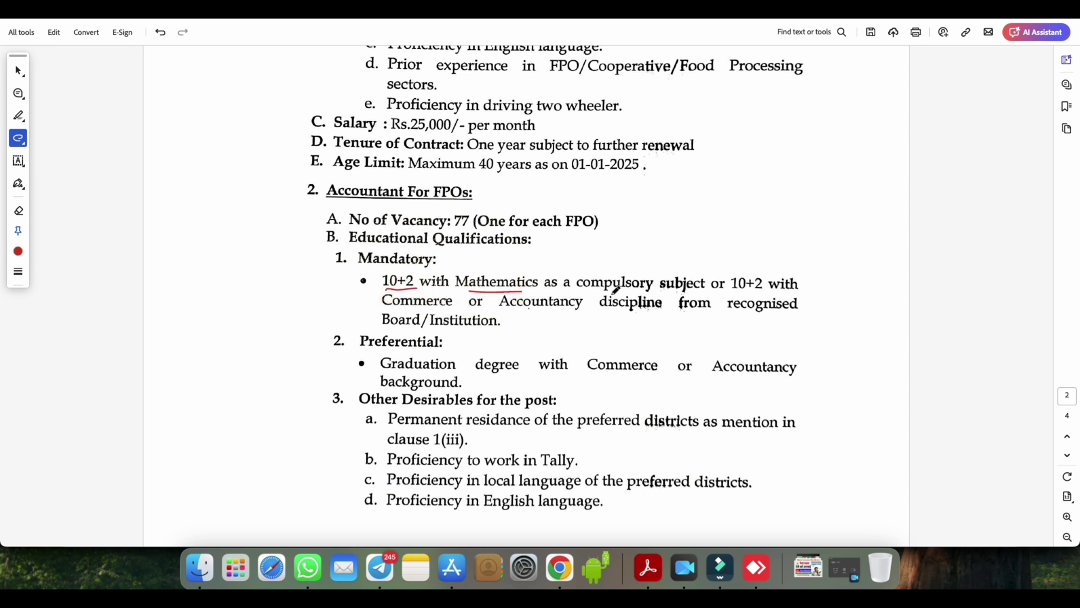
pyautogui.moveTo(605, 291); pyautogui.dragTo(652, 291)
pyautogui.moveTo(731, 275); pyautogui.dragTo(730, 275)
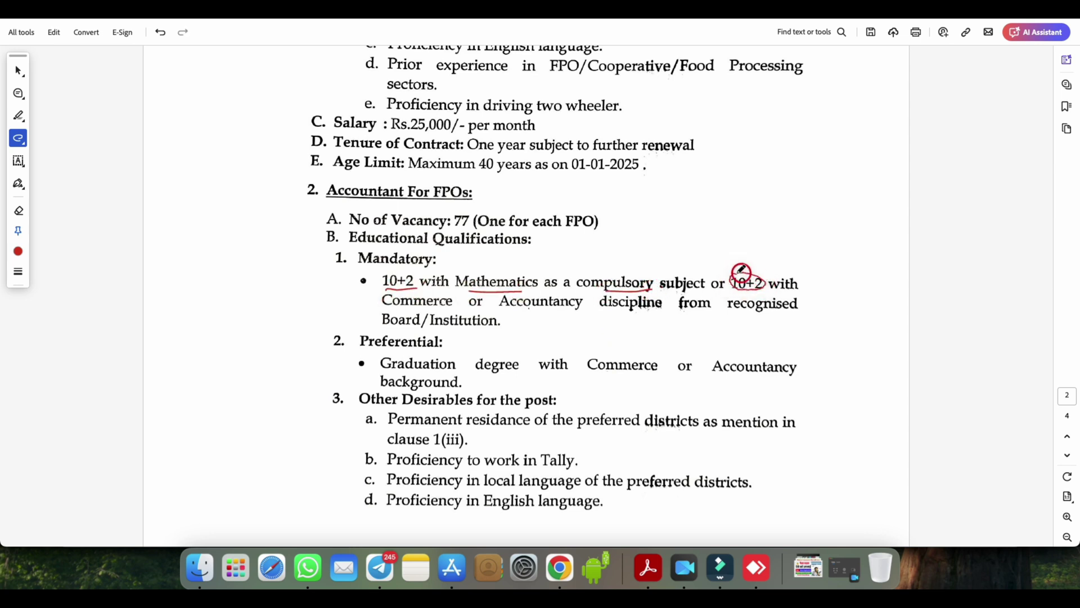
pyautogui.moveTo(444, 305); pyautogui.dragTo(553, 301)
# Step: Return to the application form in Chrome and set the 12th / Intermediate specialization to Commerce
pyautogui.click(563, 578)
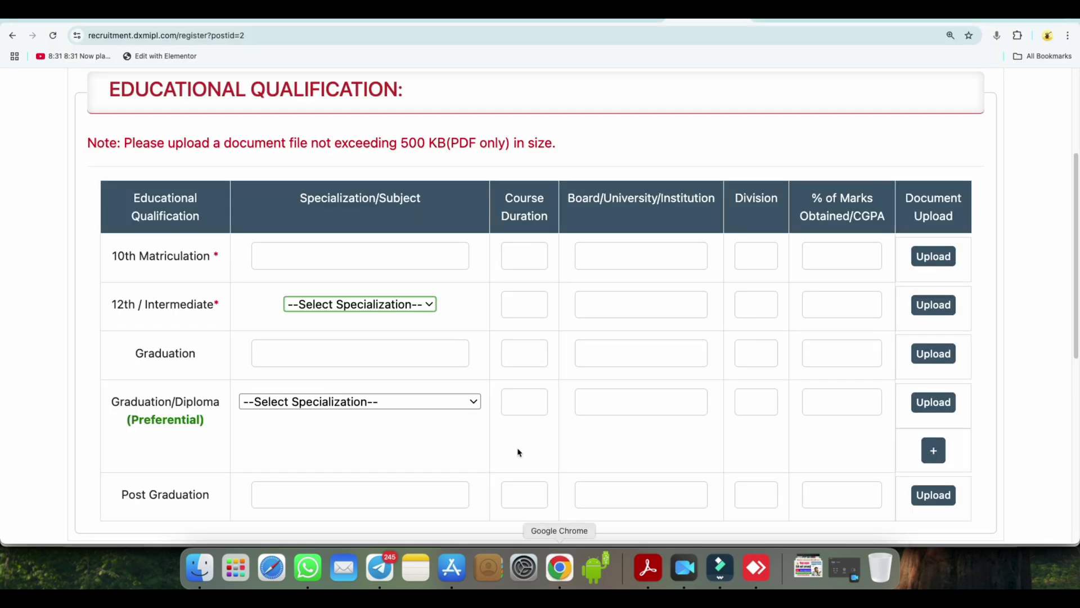
pyautogui.click(349, 304)
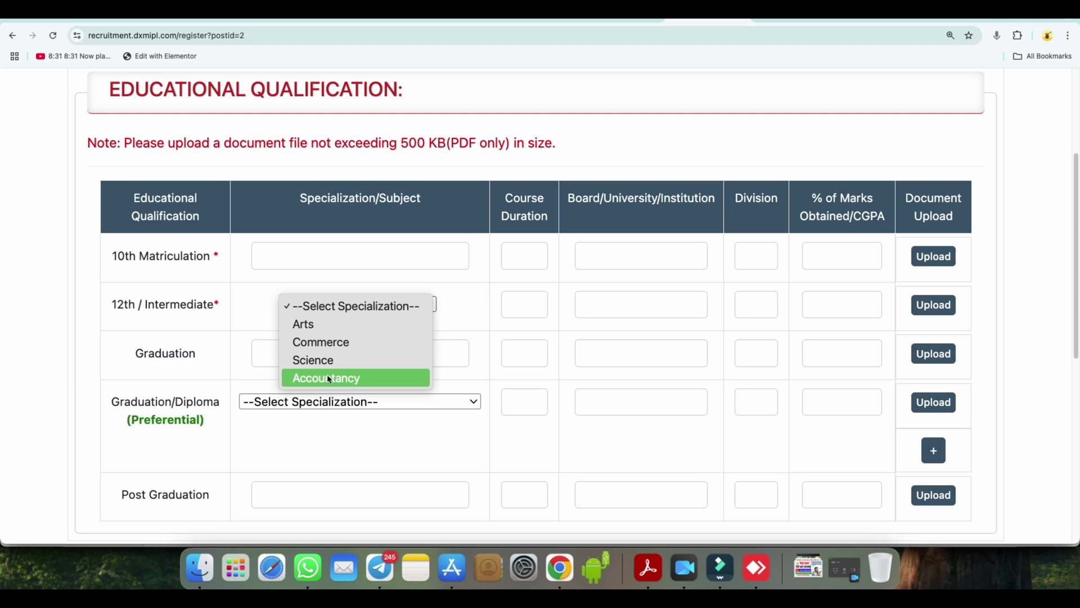
pyautogui.click(334, 343)
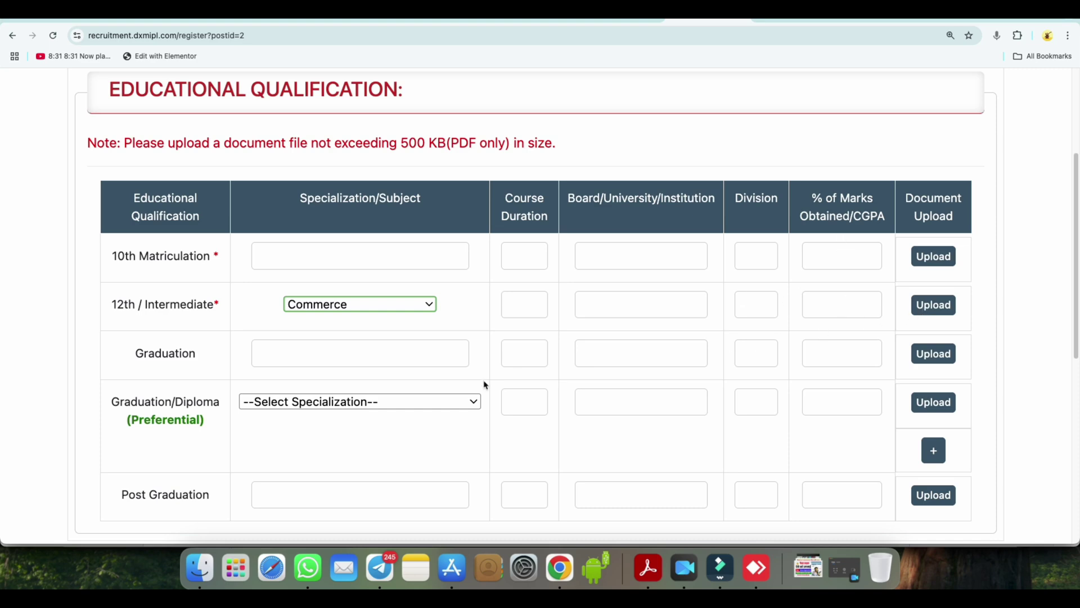
# Step: Highlight the Graduation and Specialization labels and set the Graduation/Diploma (Preferential) specialization to Diploma in Agriculture Marketing
pyautogui.moveTo(138, 356); pyautogui.dragTo(198, 353)
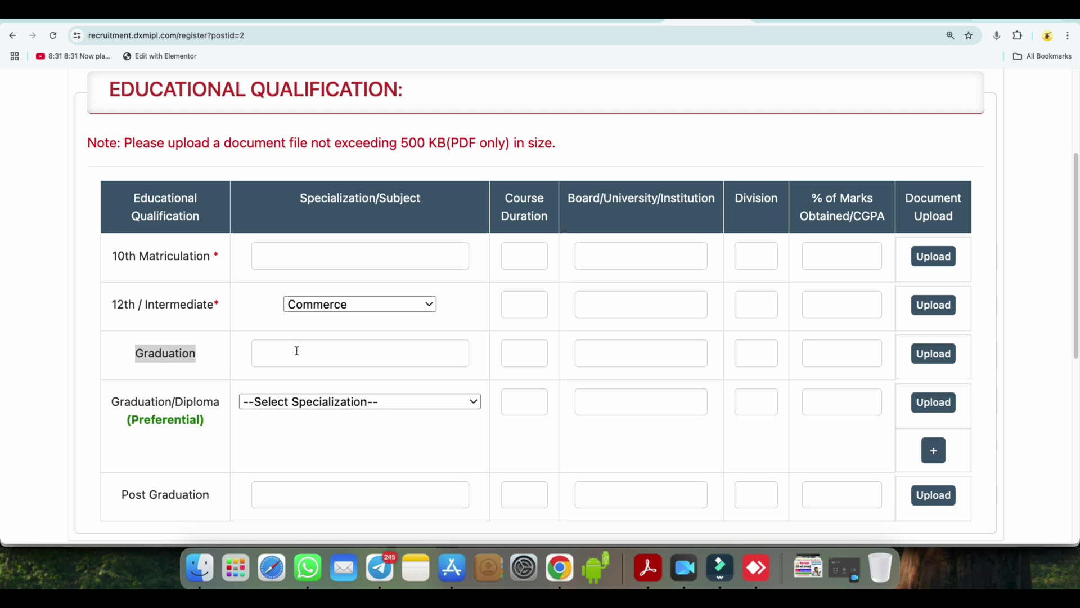
pyautogui.moveTo(299, 207); pyautogui.dragTo(376, 198)
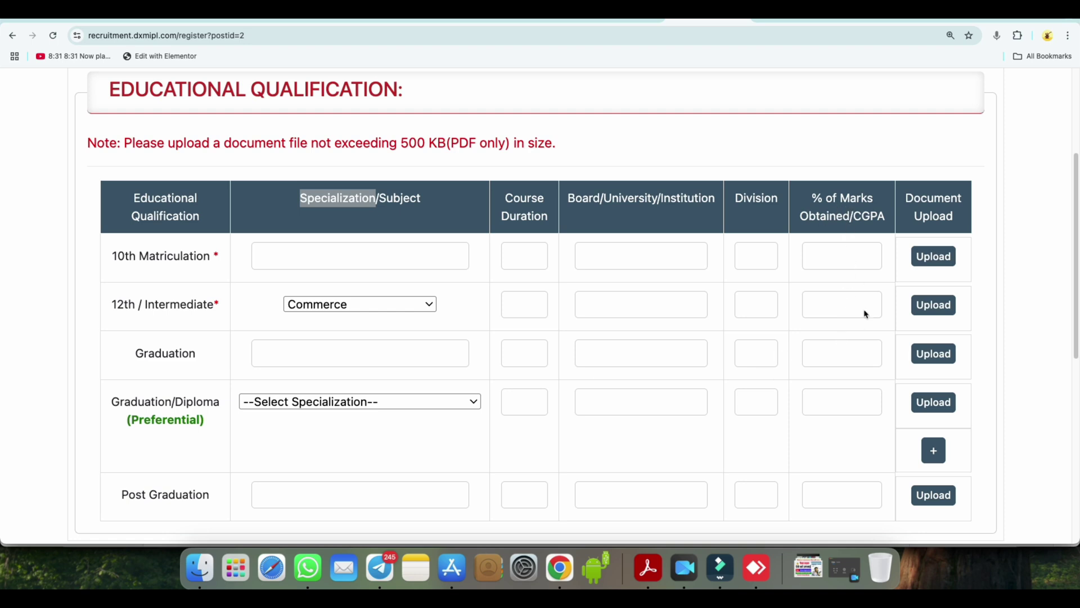
pyautogui.scroll(-1, 592, 426)
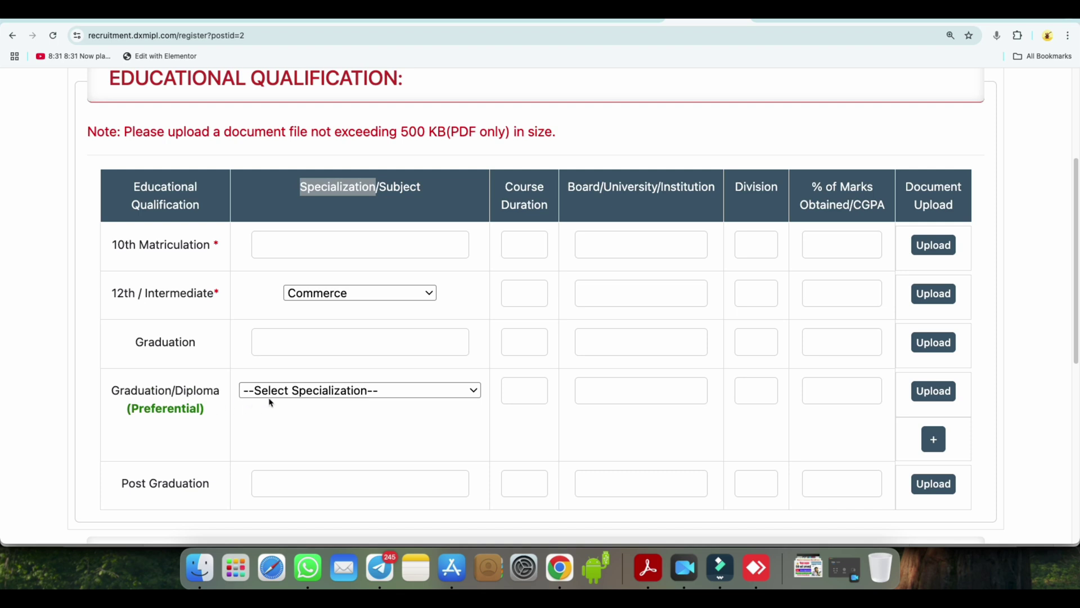
pyautogui.click(293, 392)
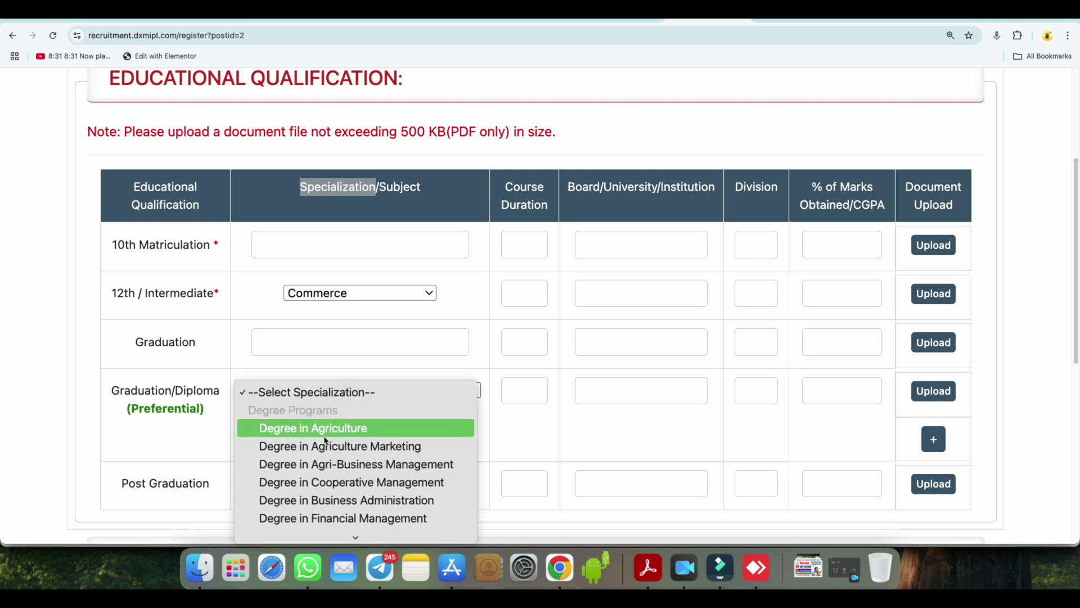
pyautogui.scroll(-5, 373, 485)
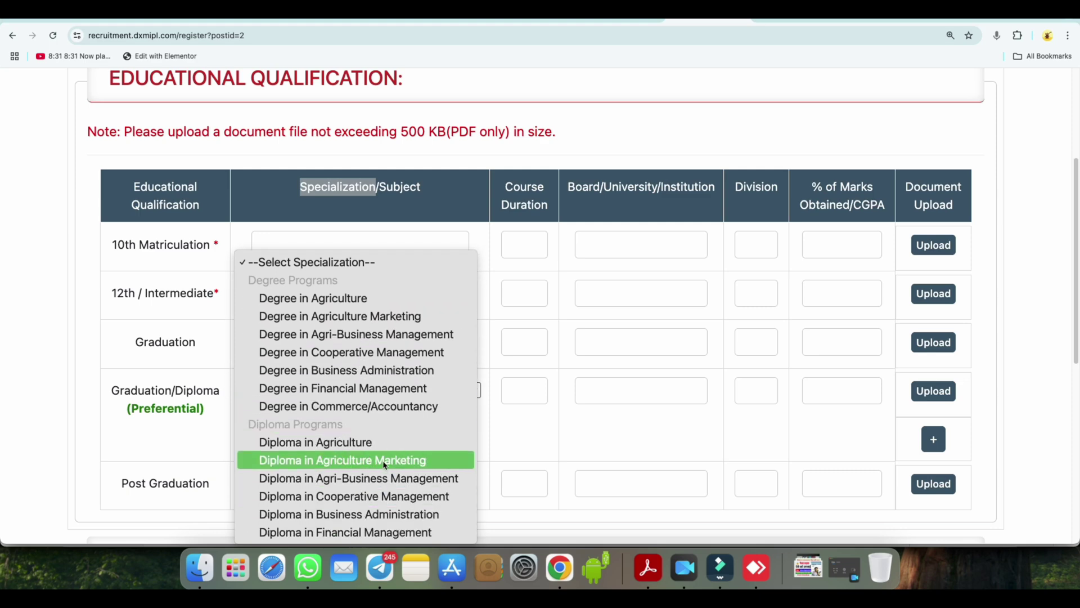
pyautogui.click(385, 462)
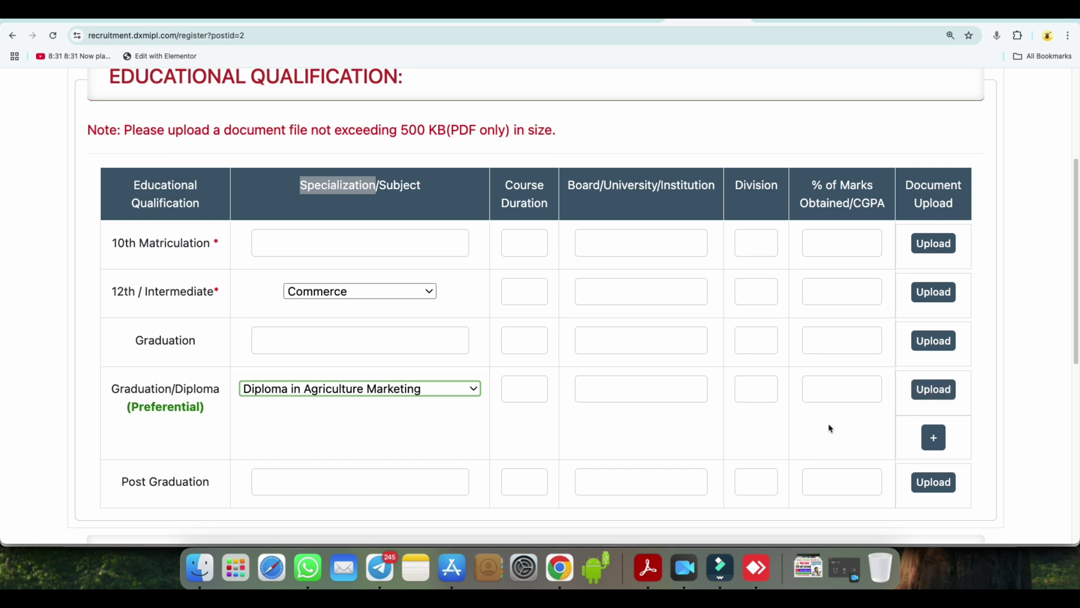
# Step: Review the lower rows of the qualification table and highlight the Post Graduation label
pyautogui.scroll(-3, 376, 305)
pyautogui.scroll(1, 291, 284)
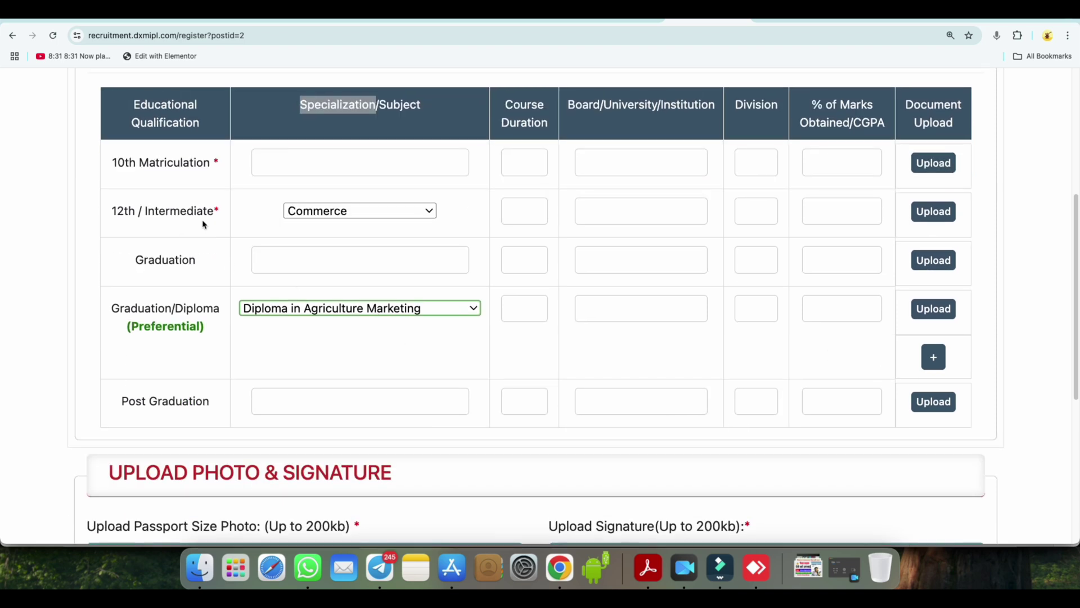
pyautogui.scroll(-1, 366, 354)
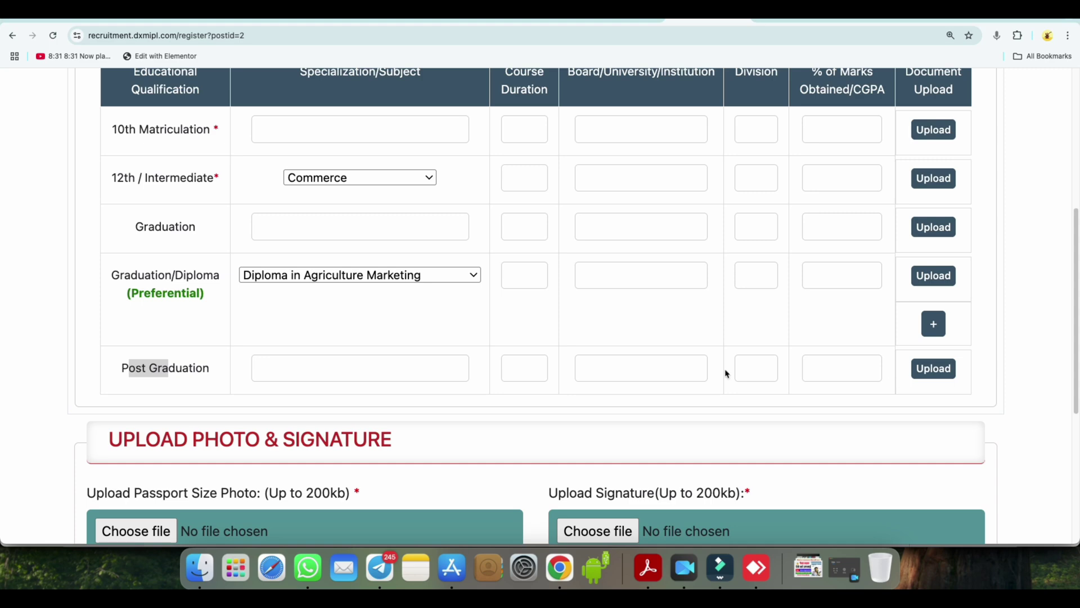
# Step: Review the qualification table's upper rows and point out the mandatory 10th Matriculation entry
pyautogui.scroll(3, 596, 366)
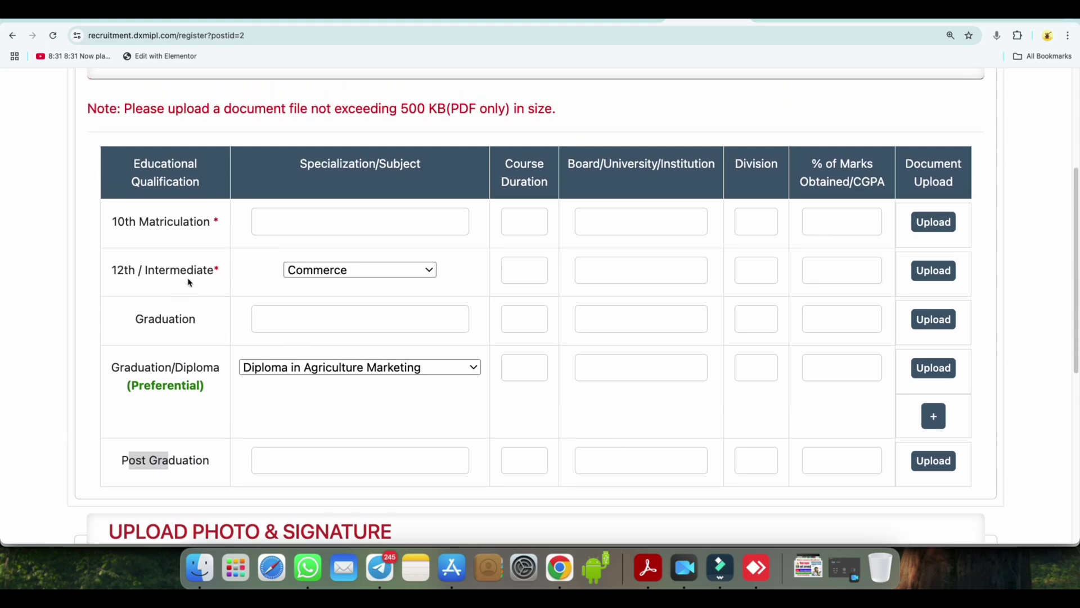
pyautogui.click(115, 223)
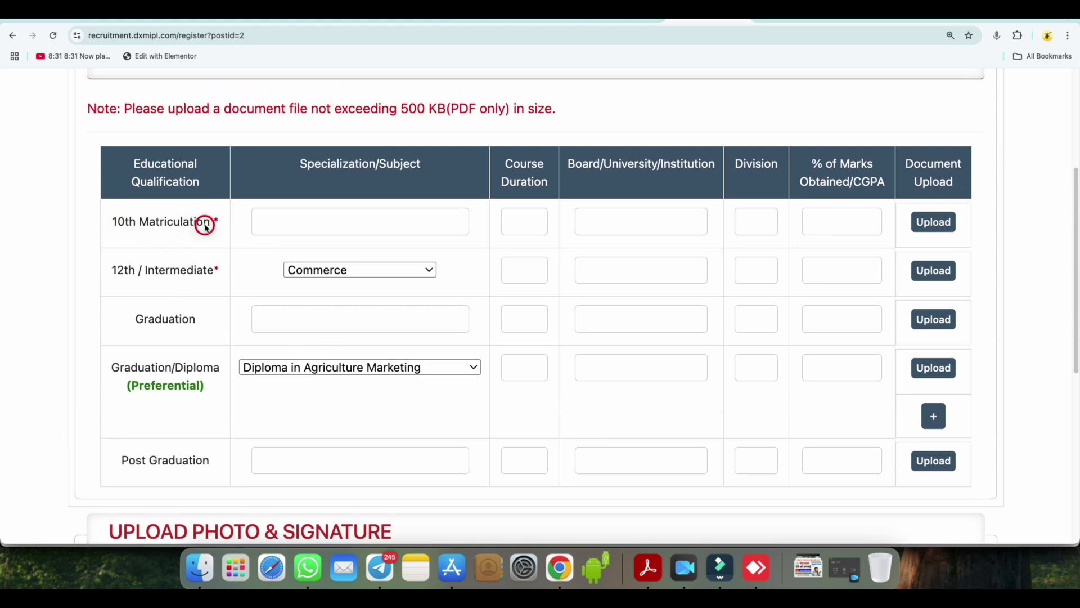
pyautogui.click(185, 220)
# Step: Review the Upload Photo & Signature section, highlighting its heading and the 200kb limits for the passport photo and signature
pyautogui.scroll(-7, 388, 373)
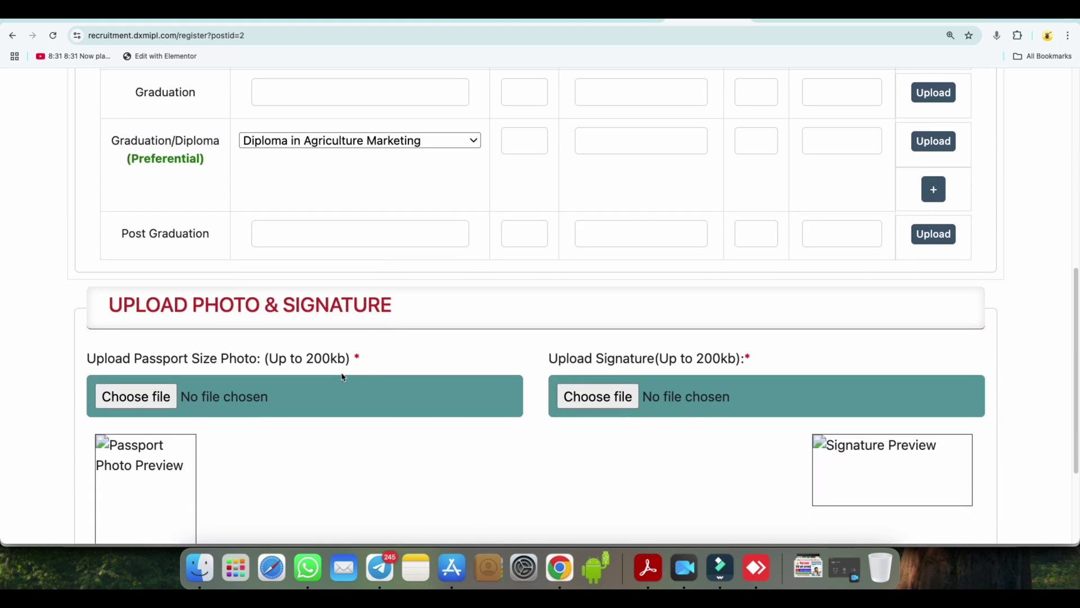
pyautogui.moveTo(121, 311)
pyautogui.mouseDown()
pyautogui.moveTo(410, 308)
pyautogui.moveTo(429, 349)
pyautogui.mouseUp()
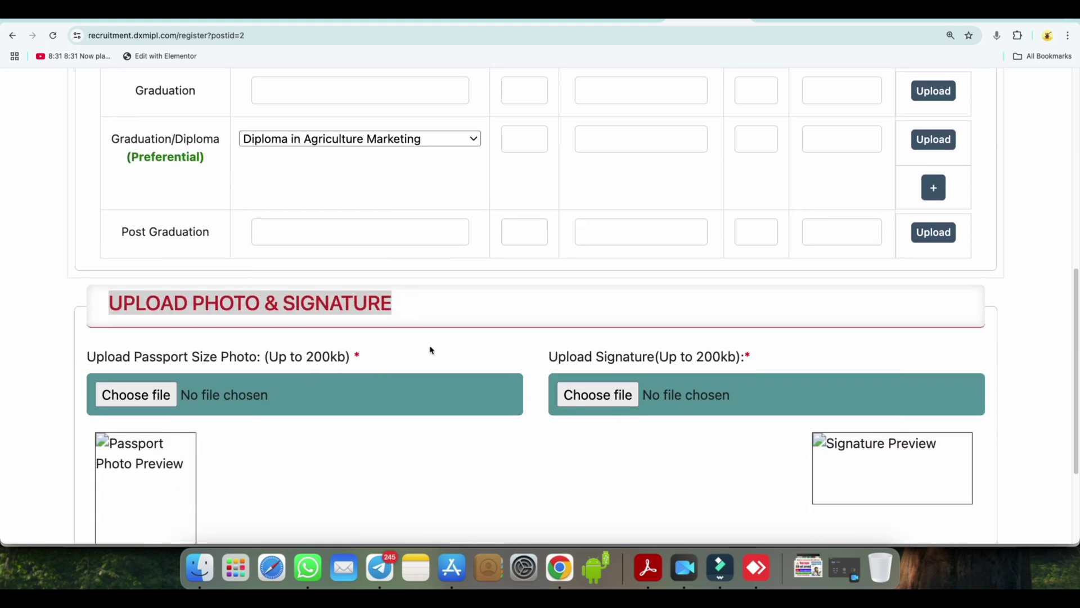
pyautogui.scroll(-5, 429, 350)
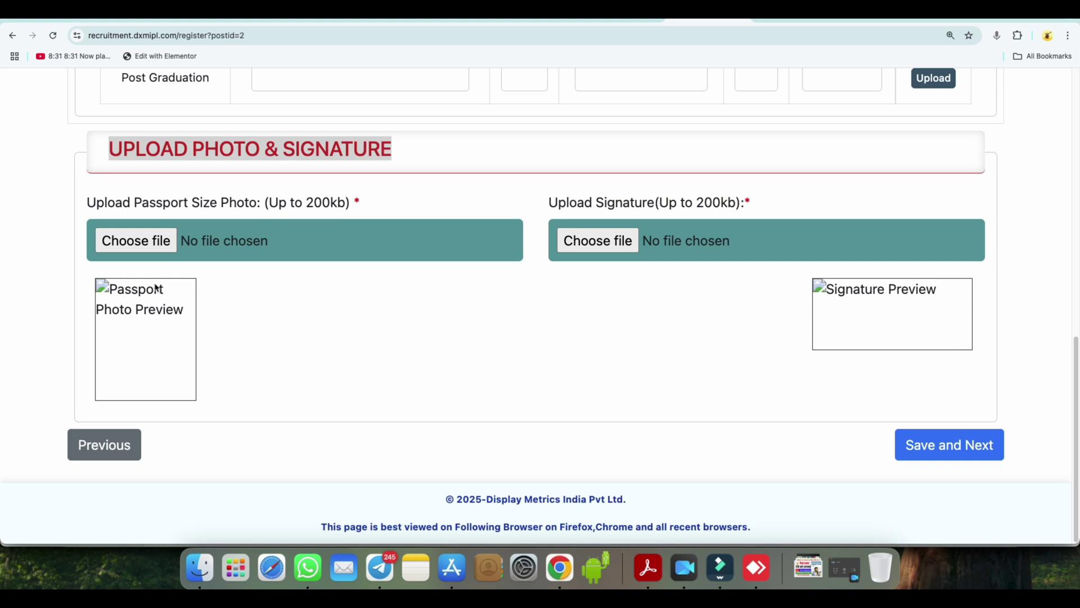
pyautogui.moveTo(306, 204); pyautogui.dragTo(344, 204)
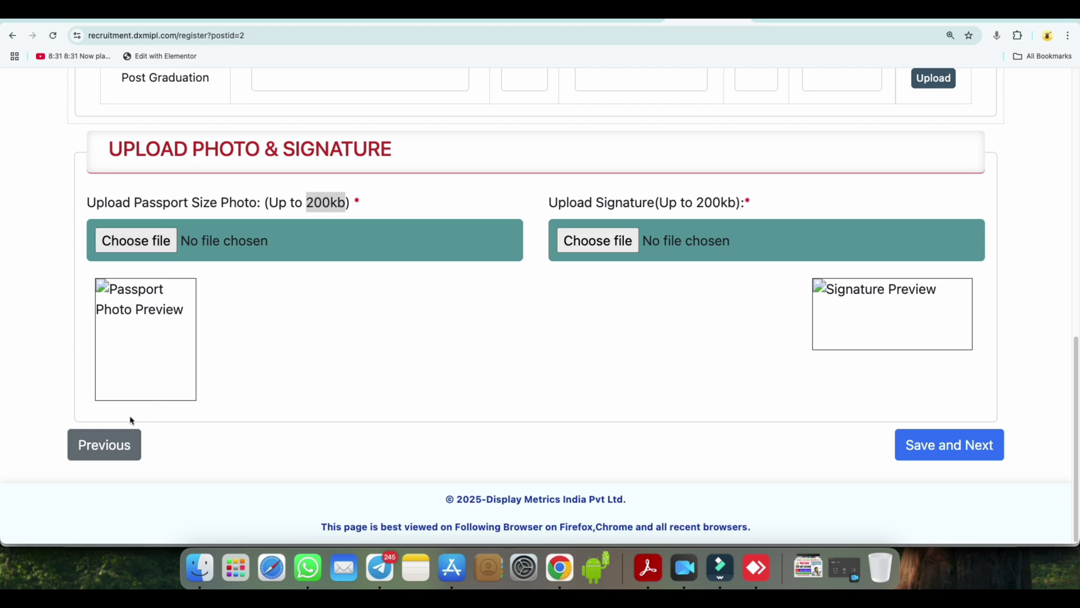
pyautogui.moveTo(598, 203); pyautogui.dragTo(656, 203)
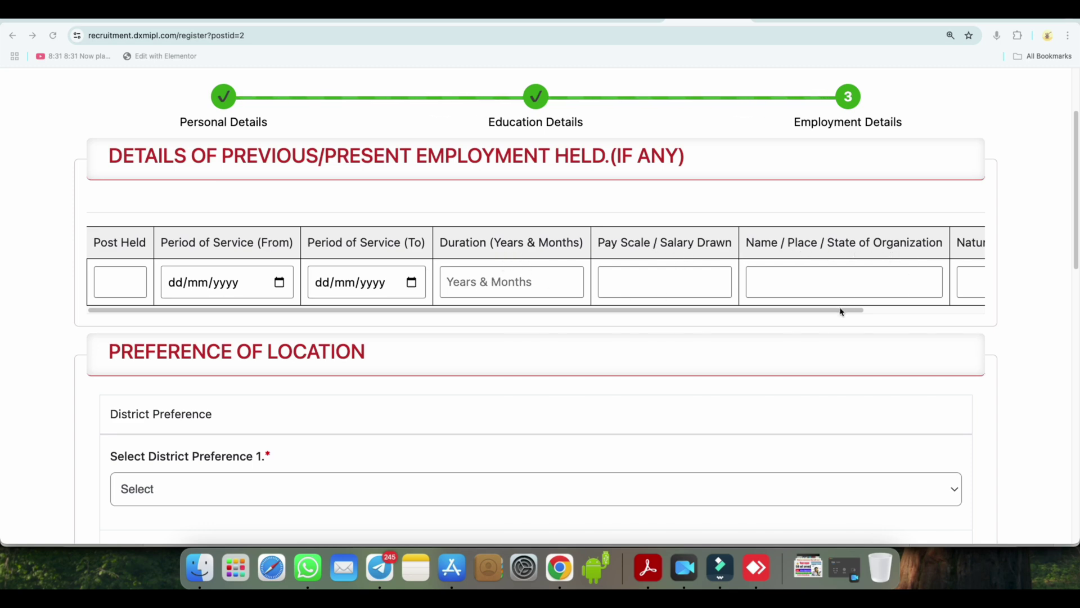
# Step: Review the remaining columns of the previous/present employment table in Employment Details
pyautogui.moveTo(858, 312); pyautogui.dragTo(1024, 312)
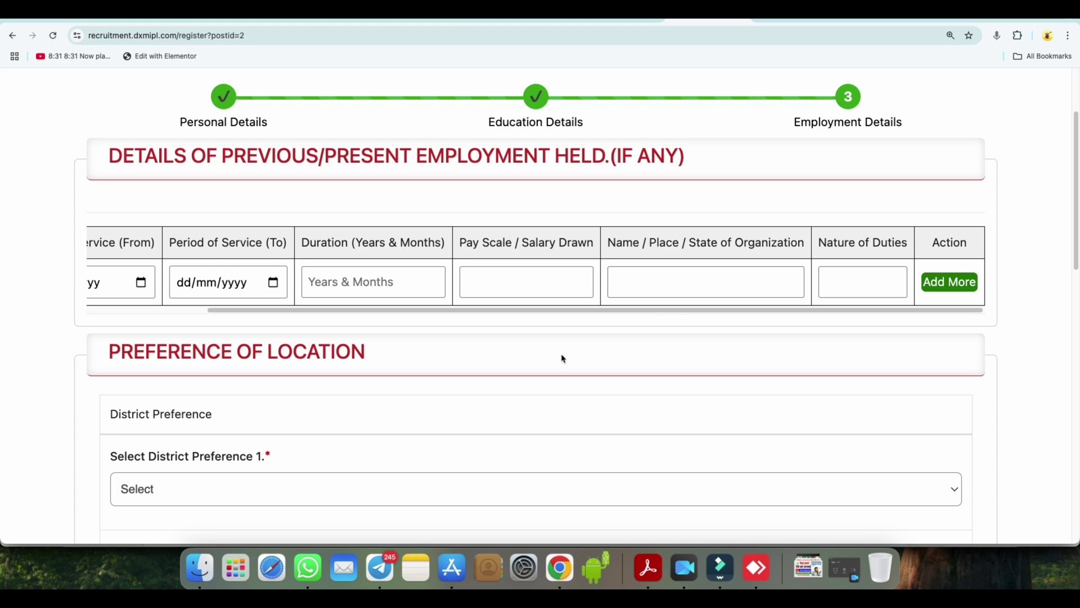
pyautogui.scroll(-1, 506, 332)
pyautogui.scroll(-5, 500, 290)
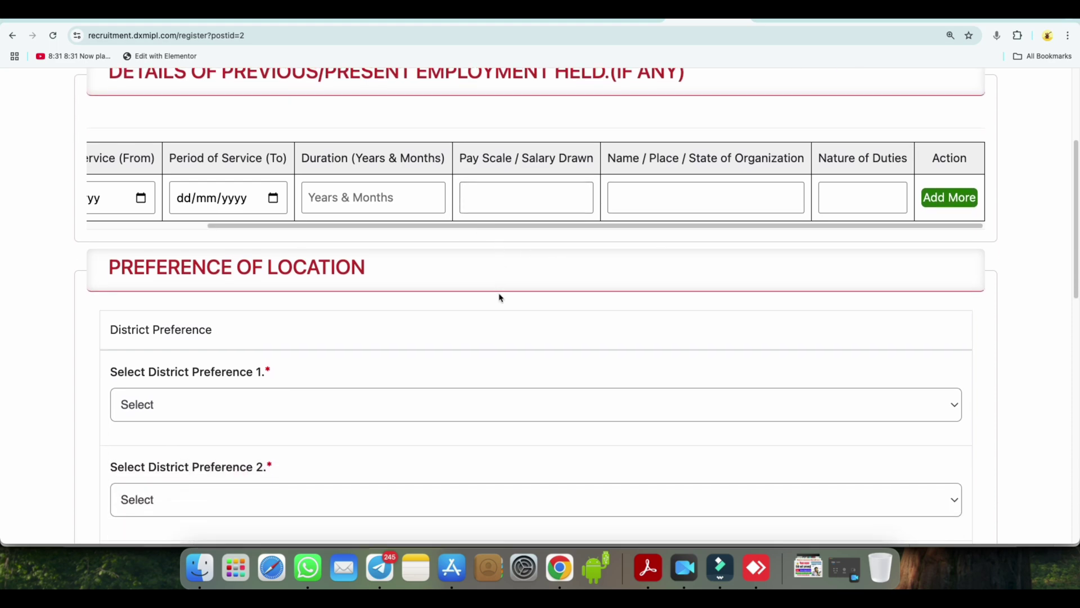
# Step: Highlight the Preference of Location heading and set district preferences 1, 2 and 3 to Gaya, Saran and Kishanganj
pyautogui.moveTo(111, 219); pyautogui.dragTo(327, 234)
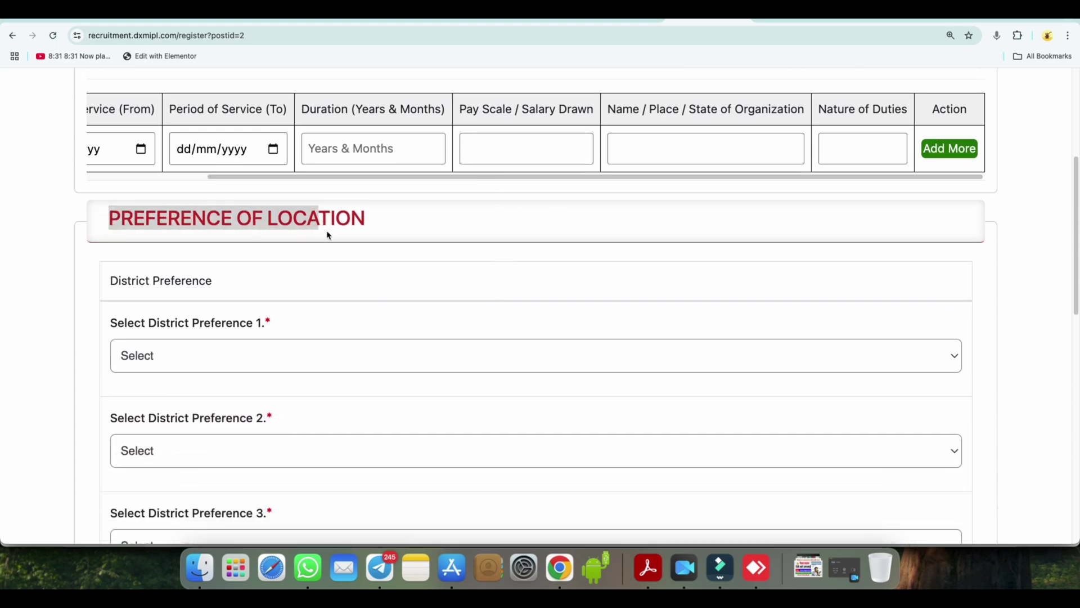
pyautogui.scroll(-1, 369, 301)
pyautogui.click(202, 351)
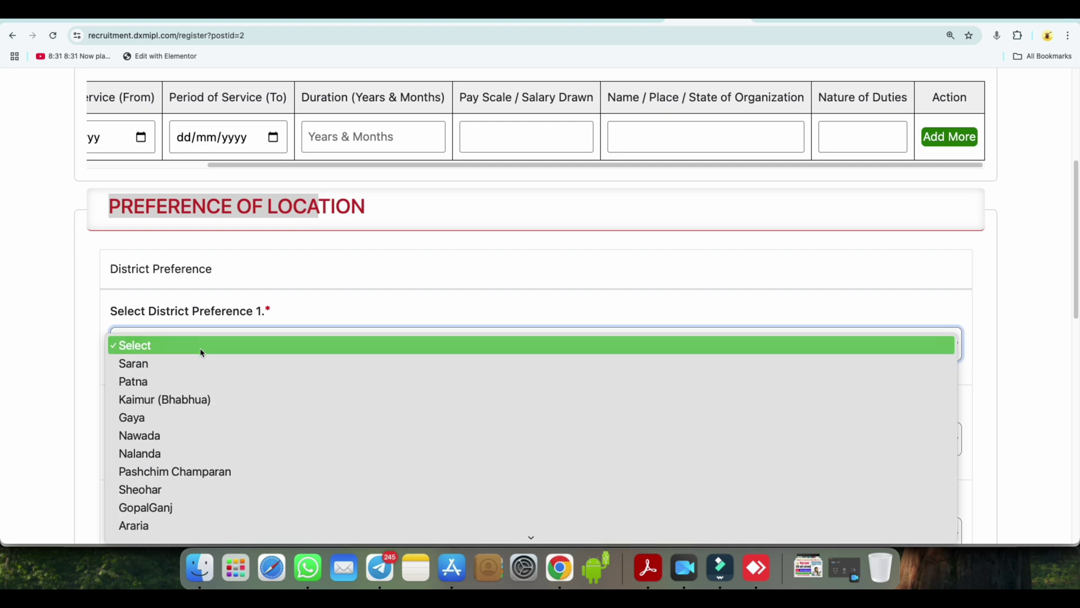
pyautogui.click(194, 419)
pyautogui.click(196, 439)
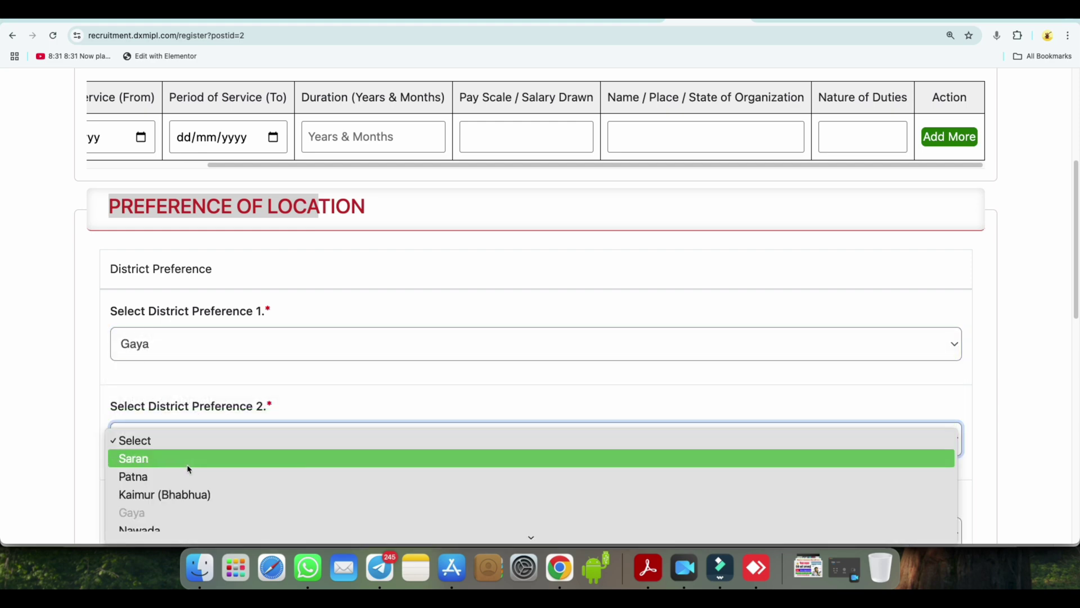
pyautogui.click(188, 461)
pyautogui.scroll(-1, 330, 450)
pyautogui.click(282, 501)
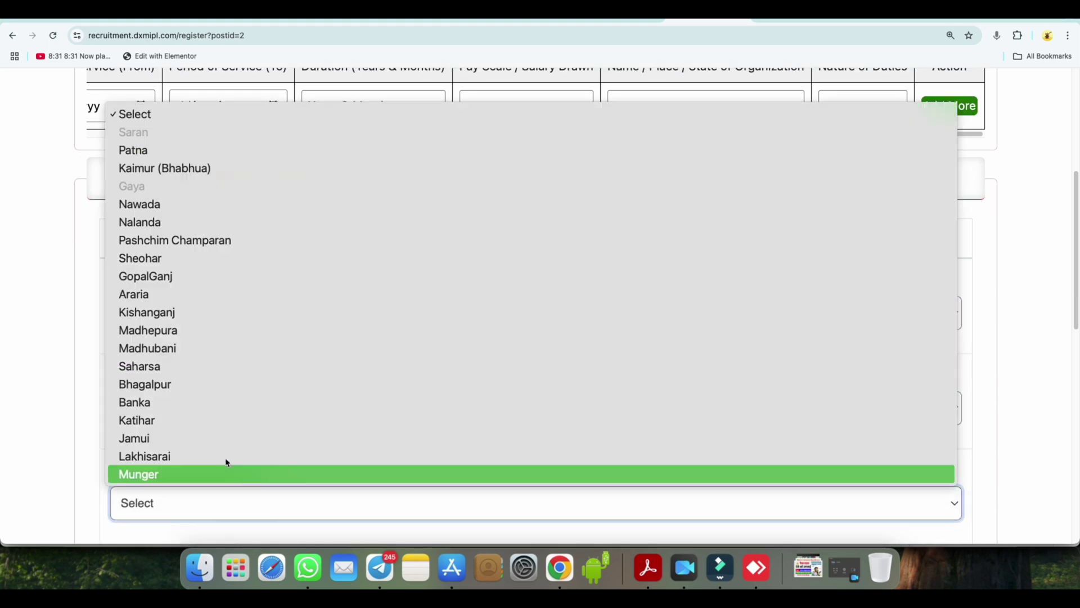
pyautogui.click(178, 312)
# Step: Answer YES to permanent residence in the first-choice district and local language proficiency, highlighting the Residence Proof and local language wording
pyautogui.scroll(-2, 419, 421)
pyautogui.scroll(-4, 420, 420)
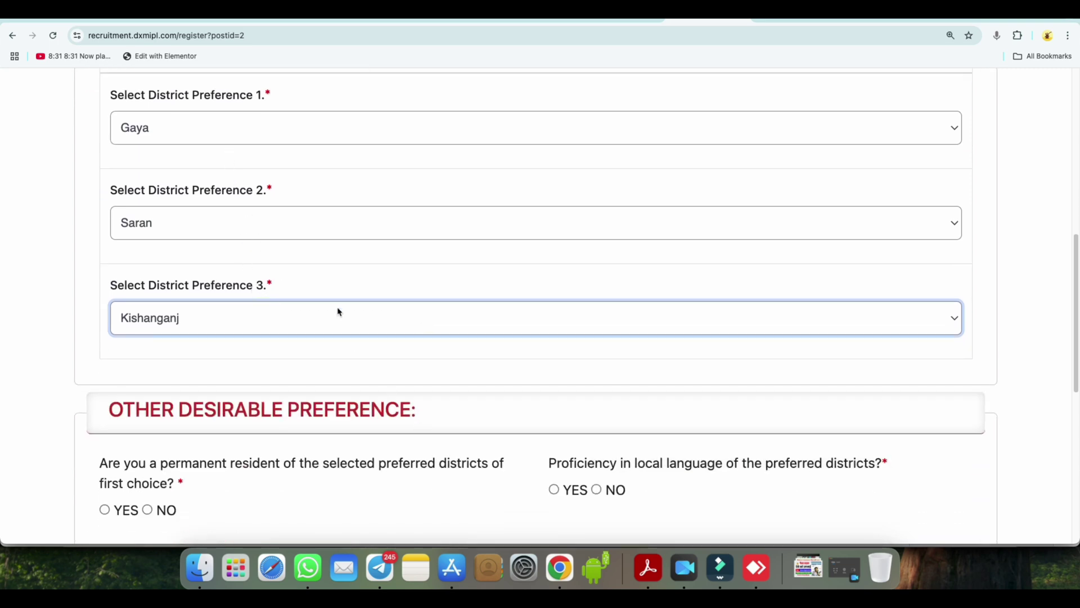
pyautogui.scroll(-4, 519, 337)
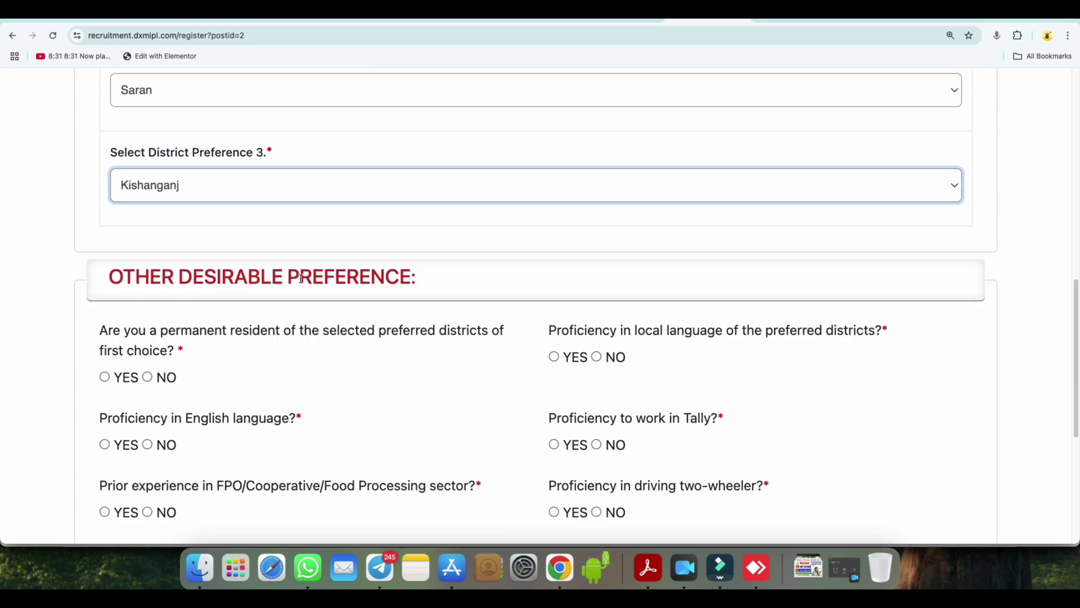
pyautogui.scroll(-2, 522, 298)
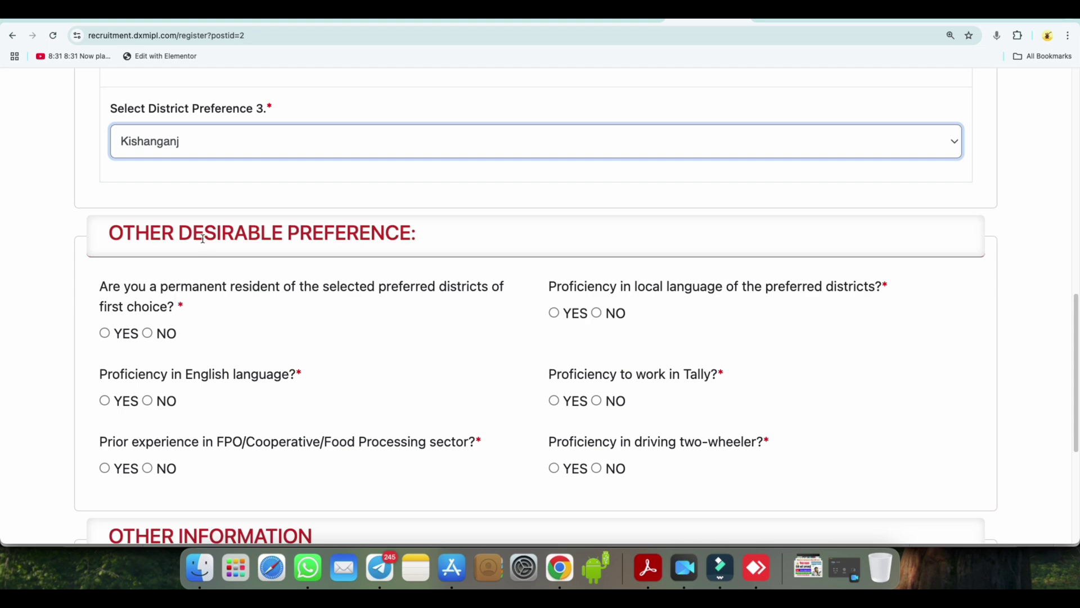
pyautogui.click(121, 336)
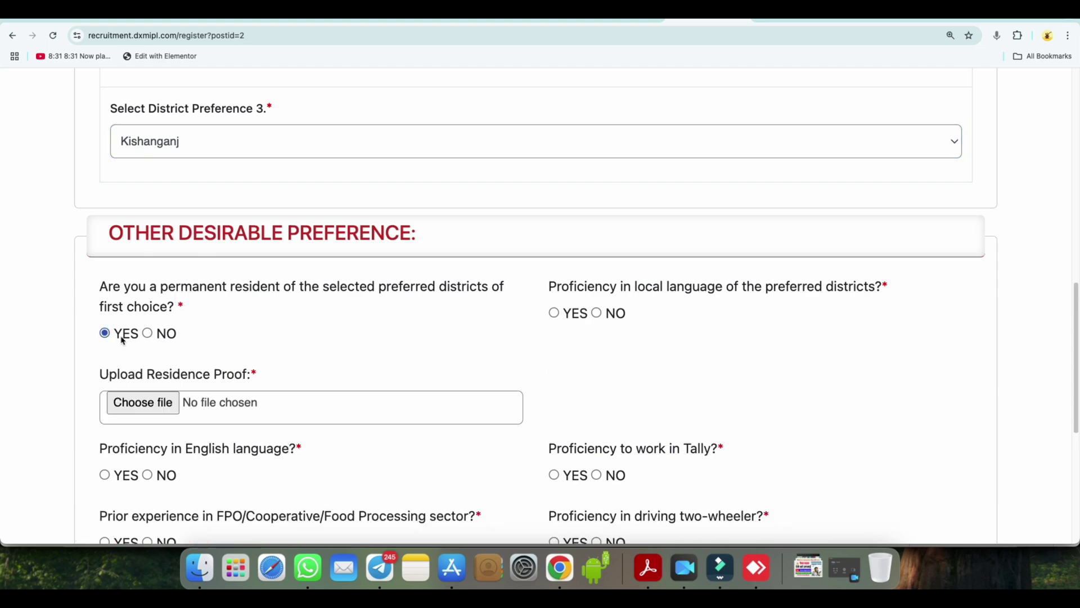
pyautogui.moveTo(148, 377); pyautogui.dragTo(247, 379)
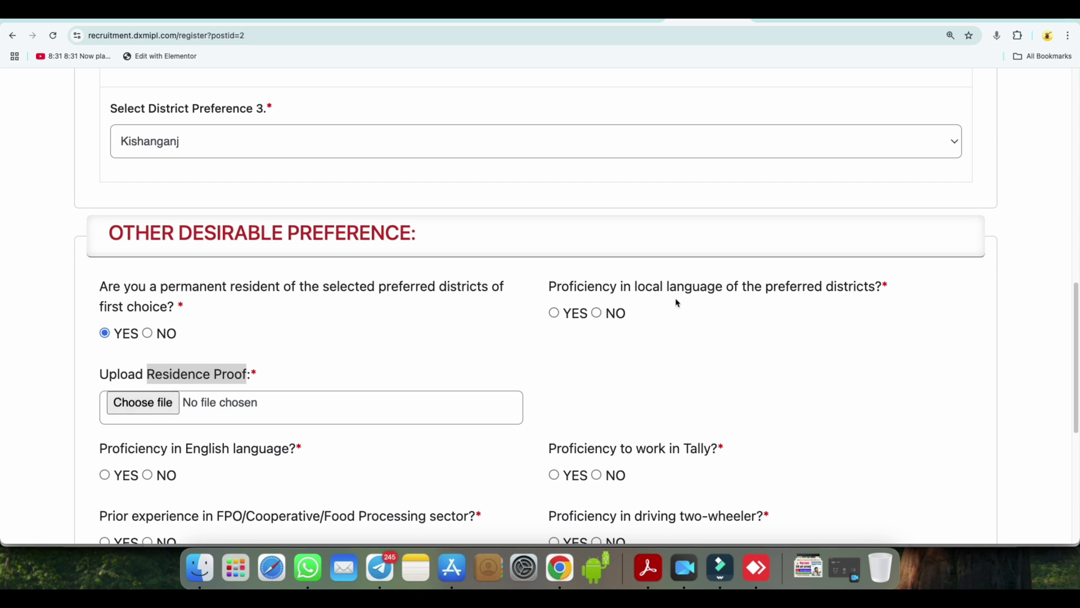
pyautogui.moveTo(637, 288); pyautogui.dragTo(715, 288)
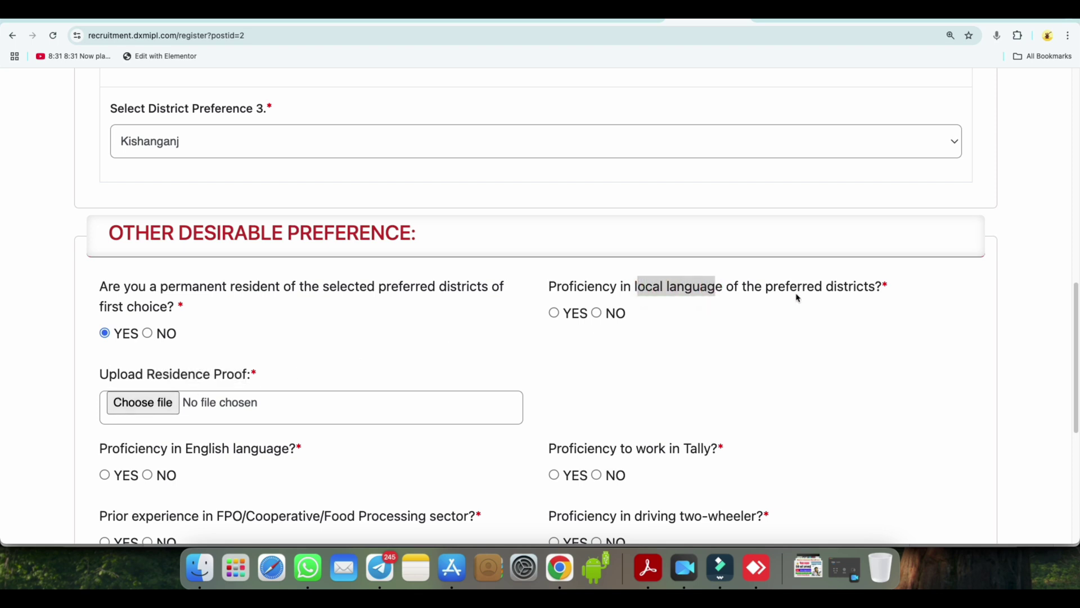
pyautogui.click(554, 313)
# Step: Answer YES to English language and Tally proficiency, and highlight the Training Proof wording of the Tally upload
pyautogui.scroll(-4, 331, 382)
pyautogui.moveTo(186, 334); pyautogui.dragTo(265, 335)
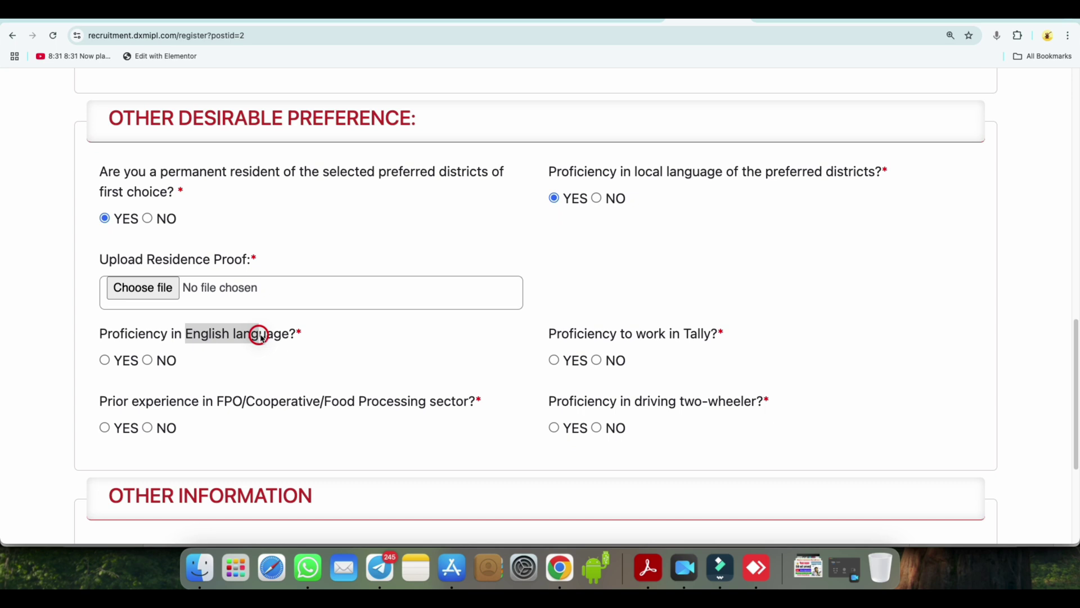
pyautogui.click(105, 360)
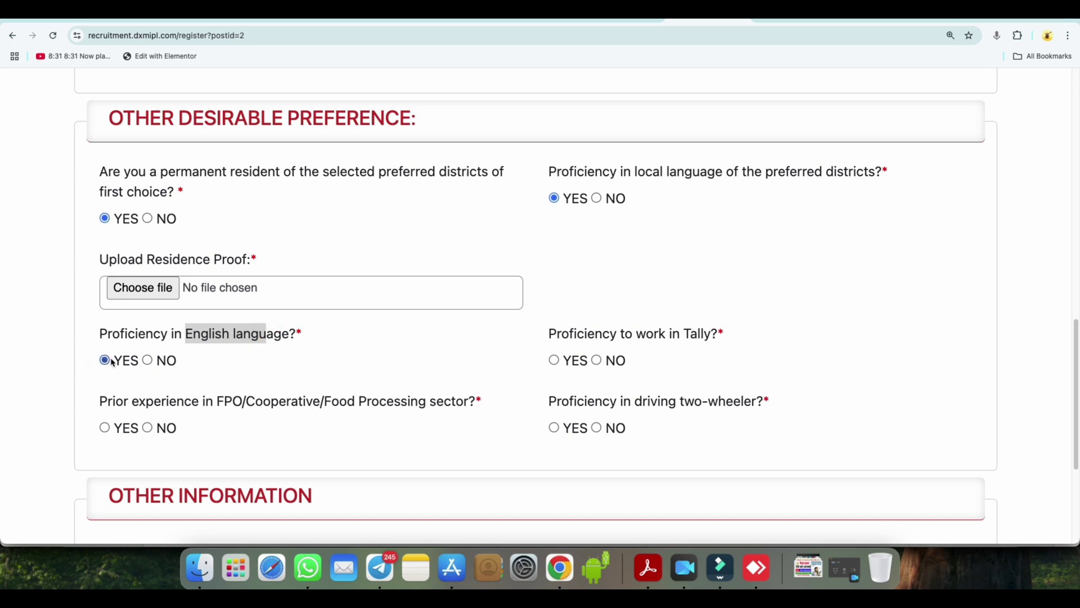
pyautogui.click(554, 360)
pyautogui.scroll(-1, 600, 377)
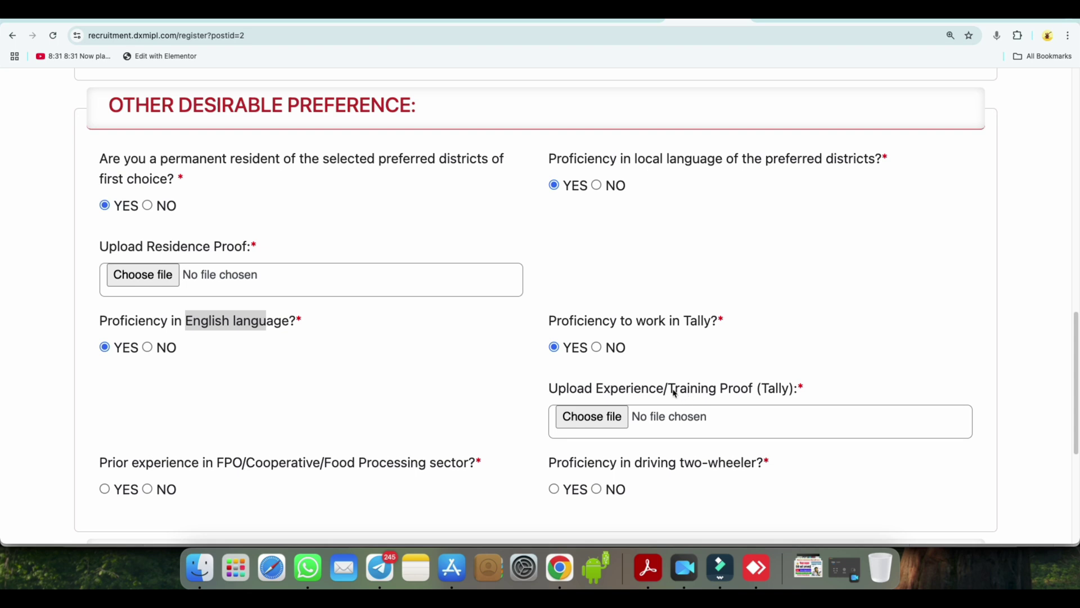
pyautogui.moveTo(675, 392); pyautogui.dragTo(740, 393)
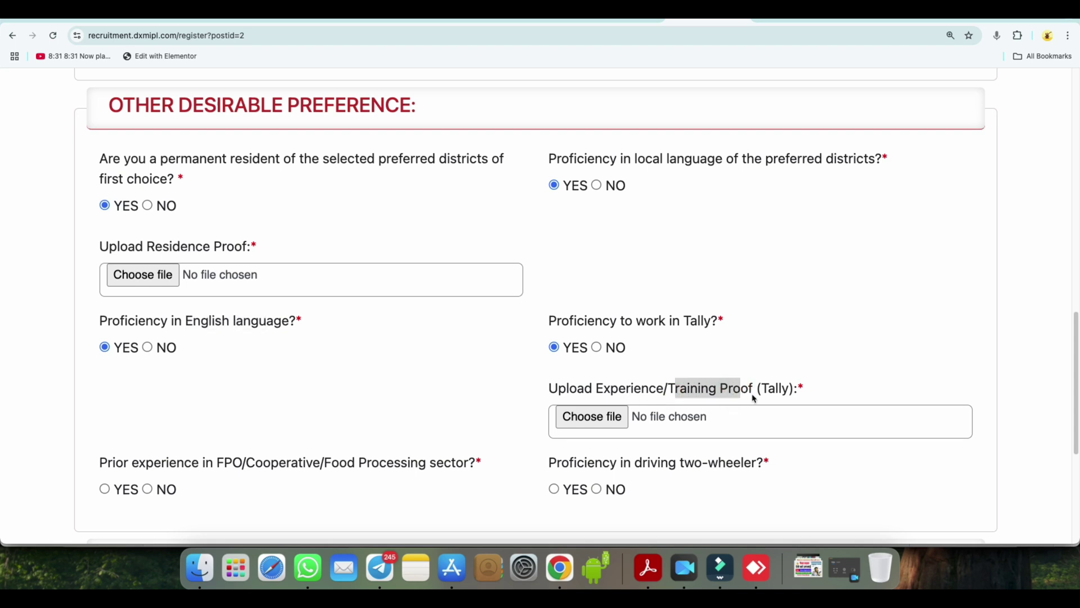
# Step: Answer NO to prior FPO/Cooperative/Food Processing experience and YES to driving a two-wheeler, highlighting the Driving License upload label
pyautogui.scroll(-3, 611, 397)
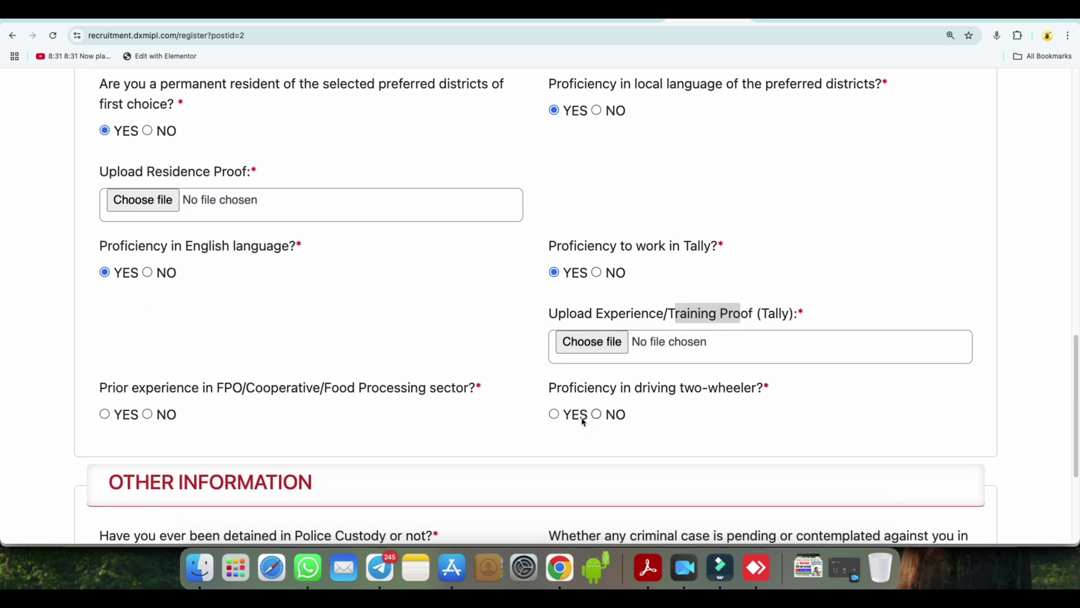
pyautogui.moveTo(221, 382); pyautogui.dragTo(256, 387)
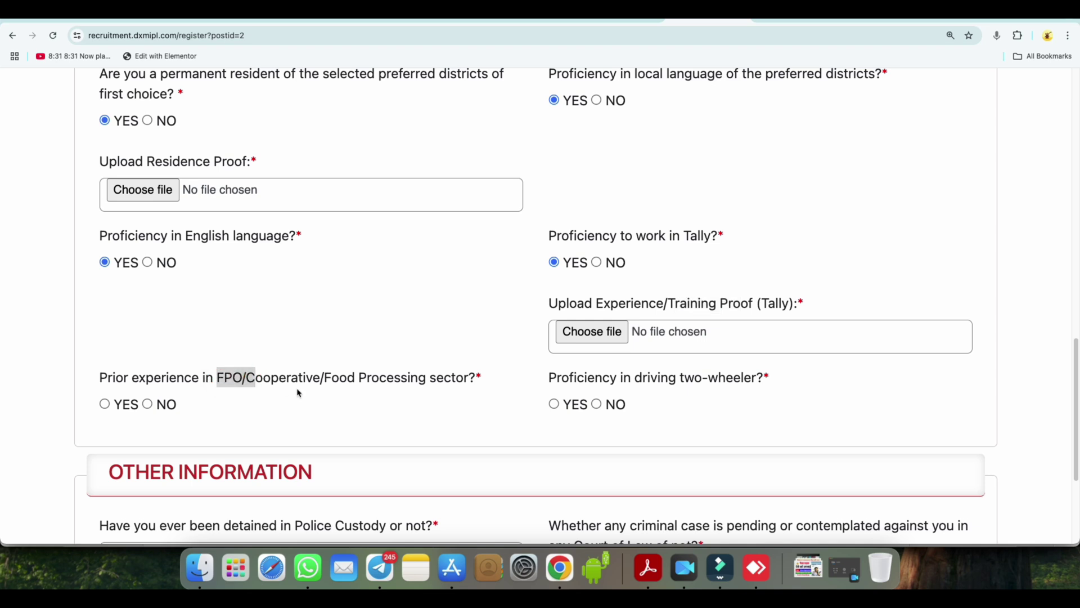
pyautogui.click(148, 404)
pyautogui.moveTo(635, 379); pyautogui.dragTo(756, 379)
pyautogui.click(554, 405)
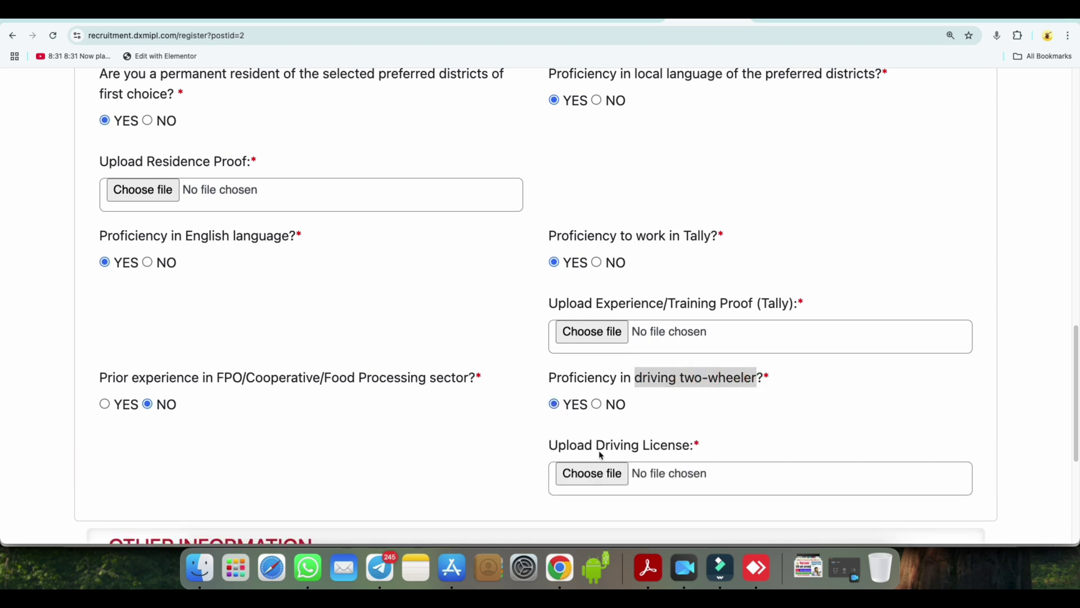
pyautogui.scroll(-1, 601, 455)
pyautogui.moveTo(597, 432); pyautogui.dragTo(695, 439)
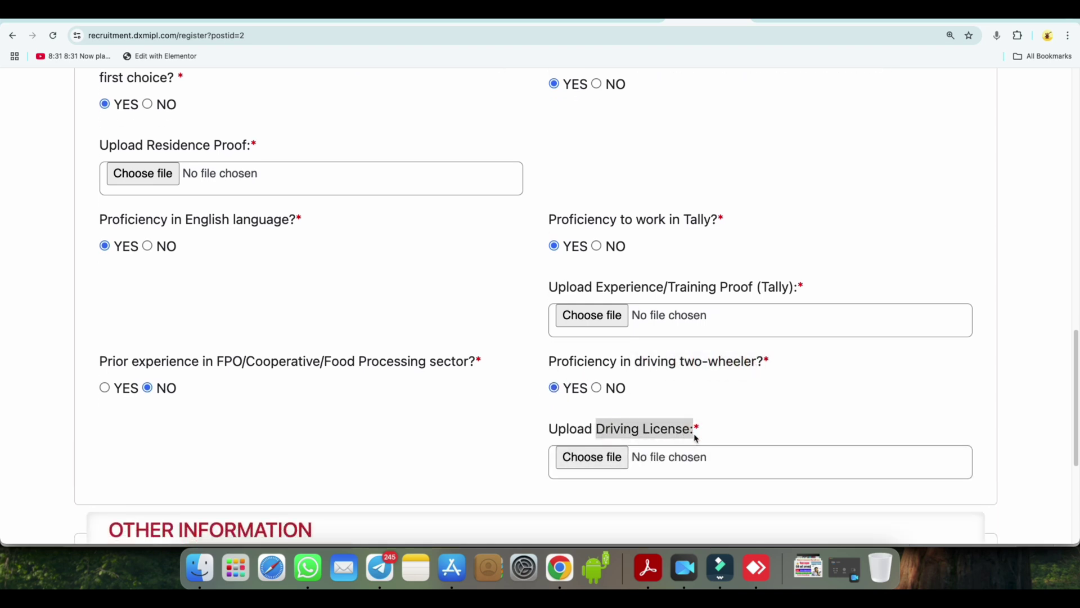
# Step: Try NO for the two-wheeler driving proficiency question, then restore the answer to YES
pyautogui.scroll(-1, 686, 437)
pyautogui.scroll(2, 650, 408)
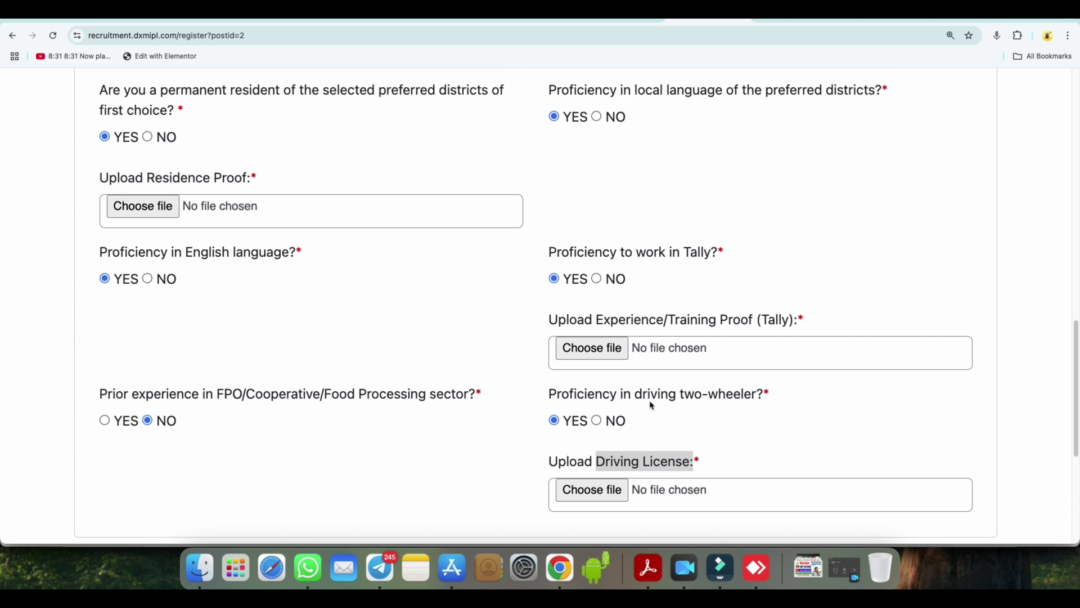
pyautogui.click(597, 421)
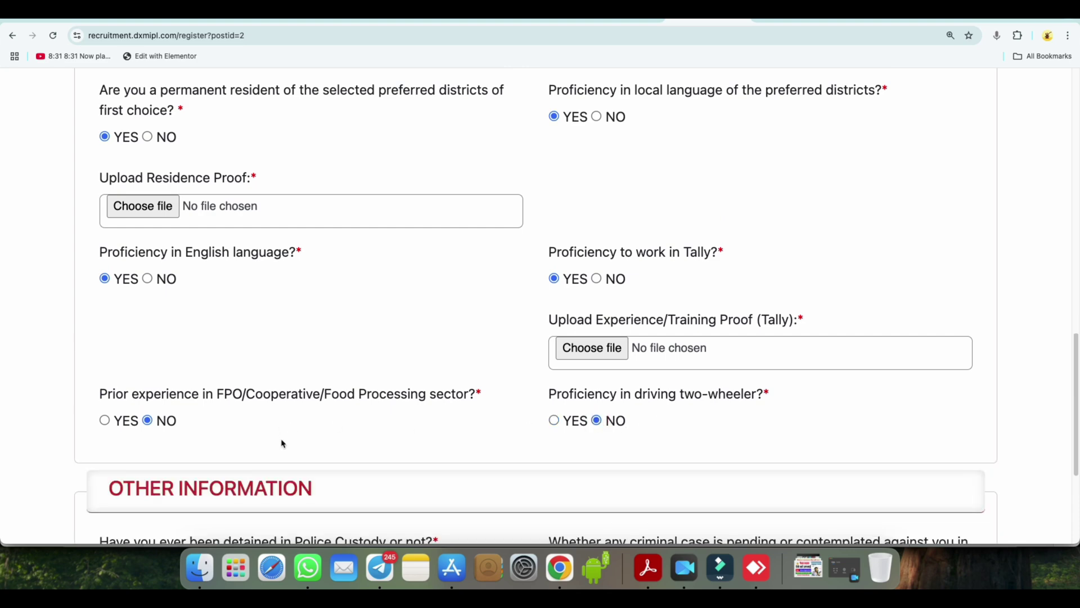
pyautogui.scroll(-2, 270, 427)
pyautogui.scroll(-3, 401, 366)
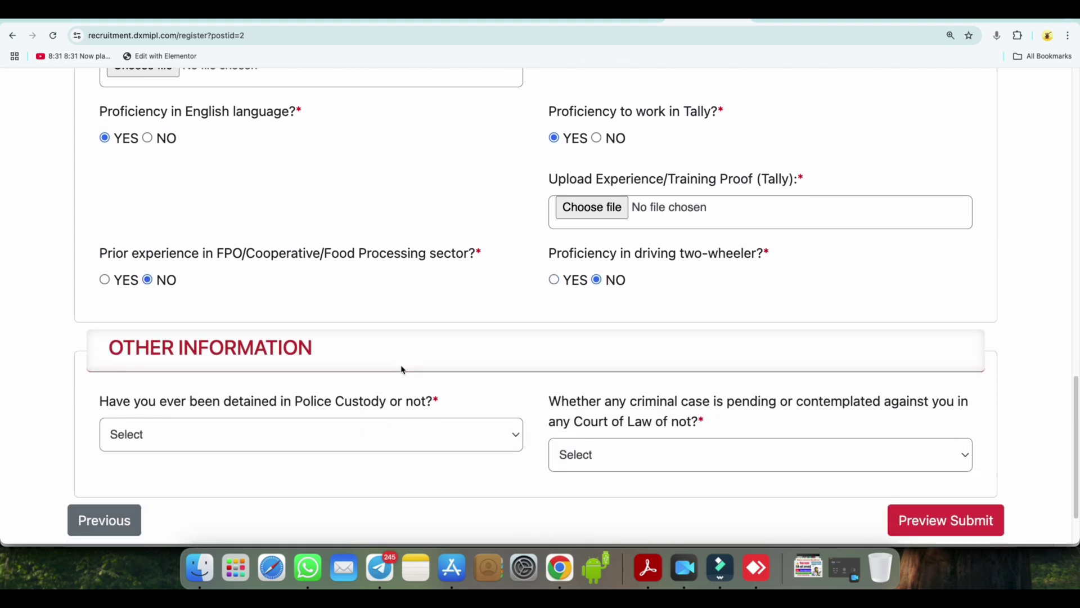
pyautogui.click(555, 279)
# Step: Answer NO to the police custody and pending criminal case questions and open the final application preview
pyautogui.scroll(-5, 535, 321)
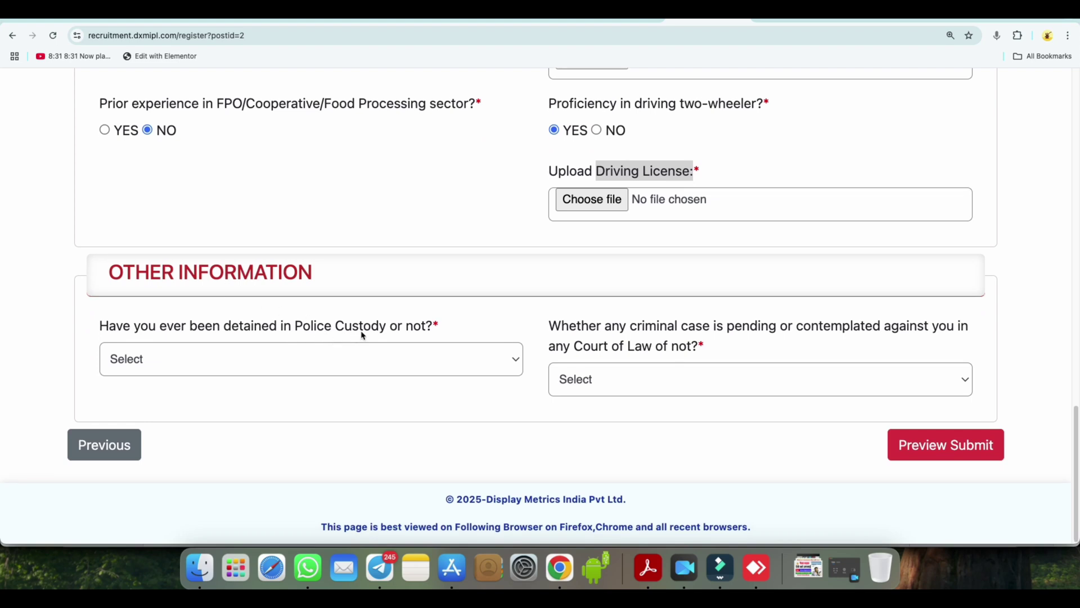
pyautogui.click(189, 361)
pyautogui.click(292, 396)
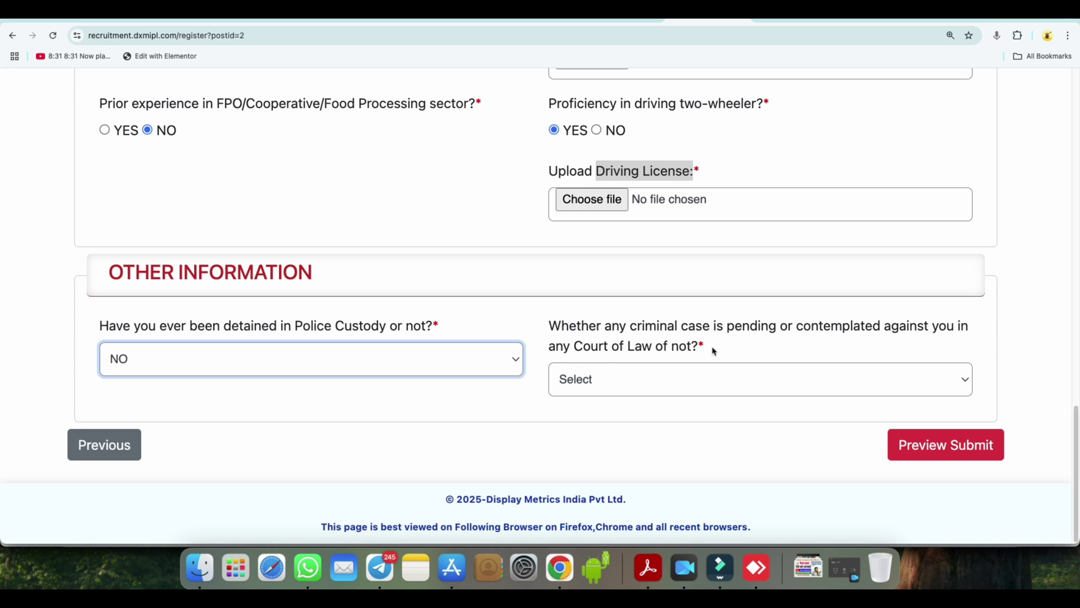
pyautogui.moveTo(631, 331); pyautogui.dragTo(703, 328)
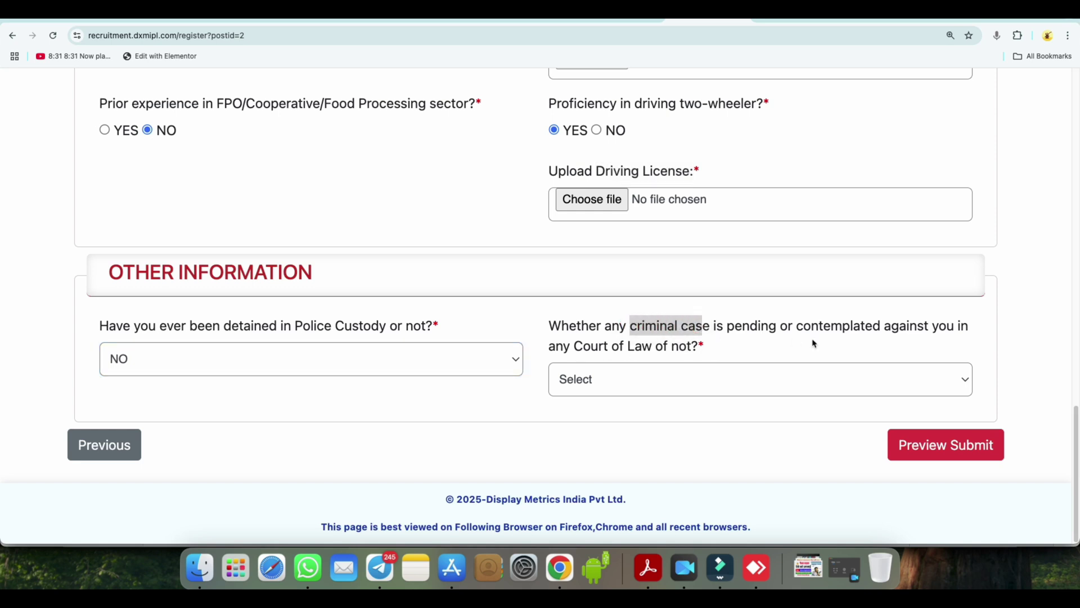
pyautogui.click(646, 387)
pyautogui.click(614, 414)
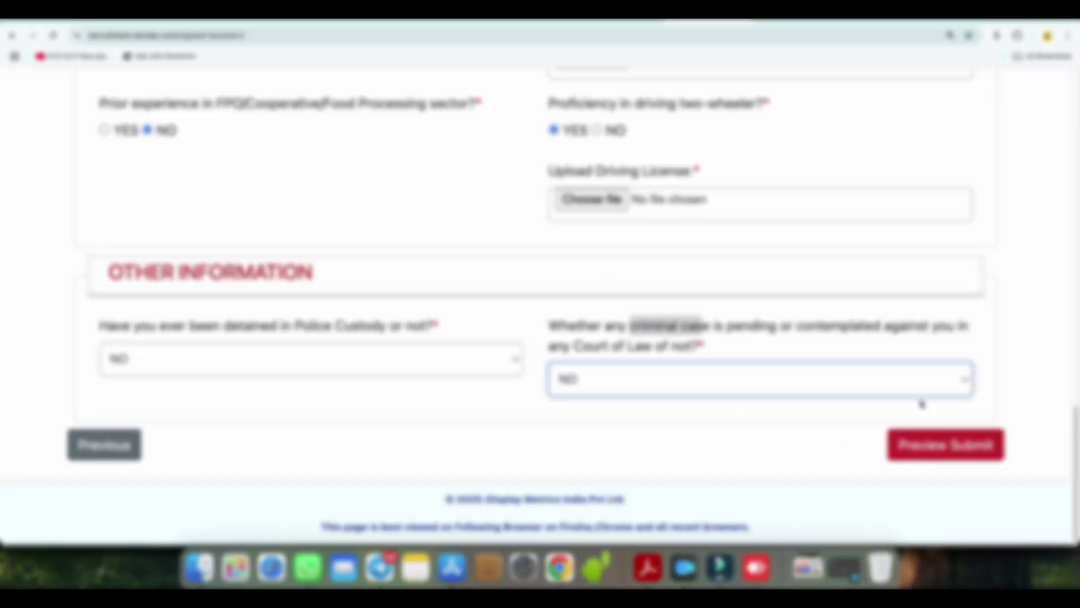
pyautogui.click(945, 444)
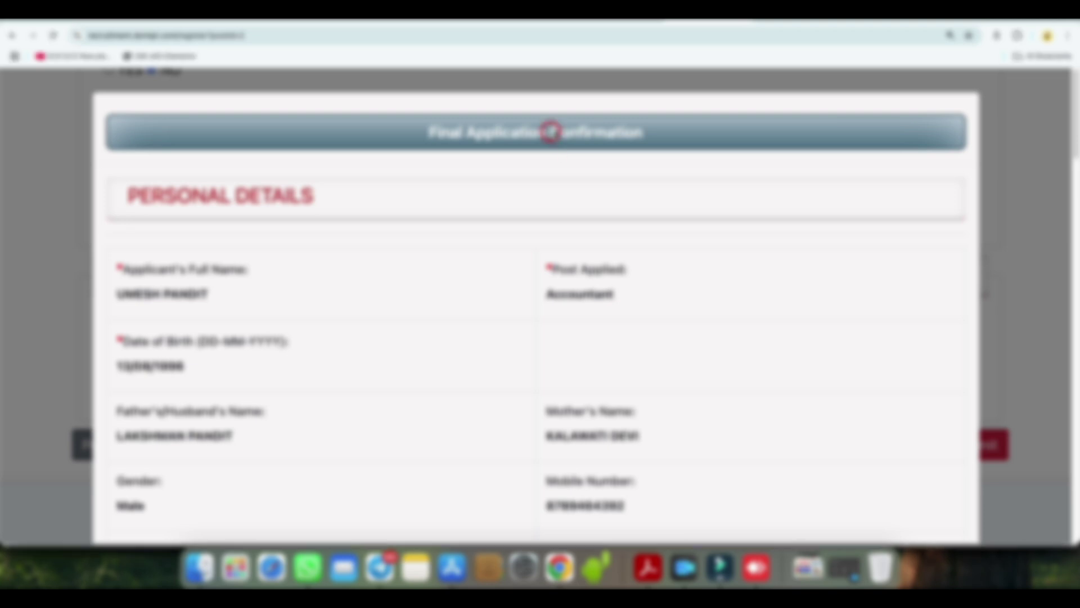
# Step: Review the final application confirmation down to Other Information, submit the application and proceed to payment
pyautogui.scroll(-2, 570, 287)
pyautogui.scroll(-10, 571, 287)
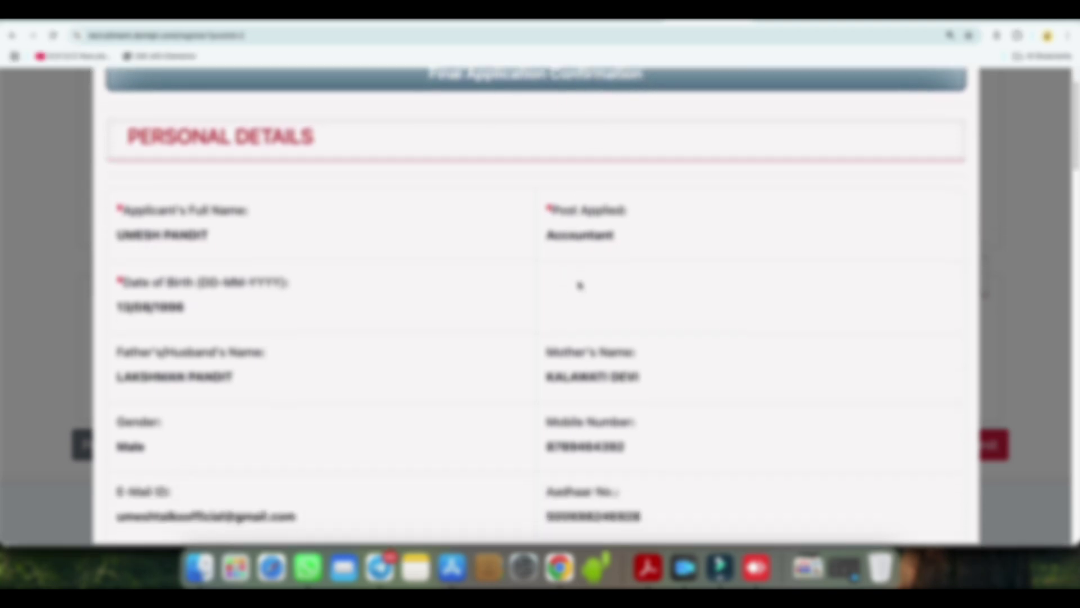
pyautogui.scroll(-15, 596, 324)
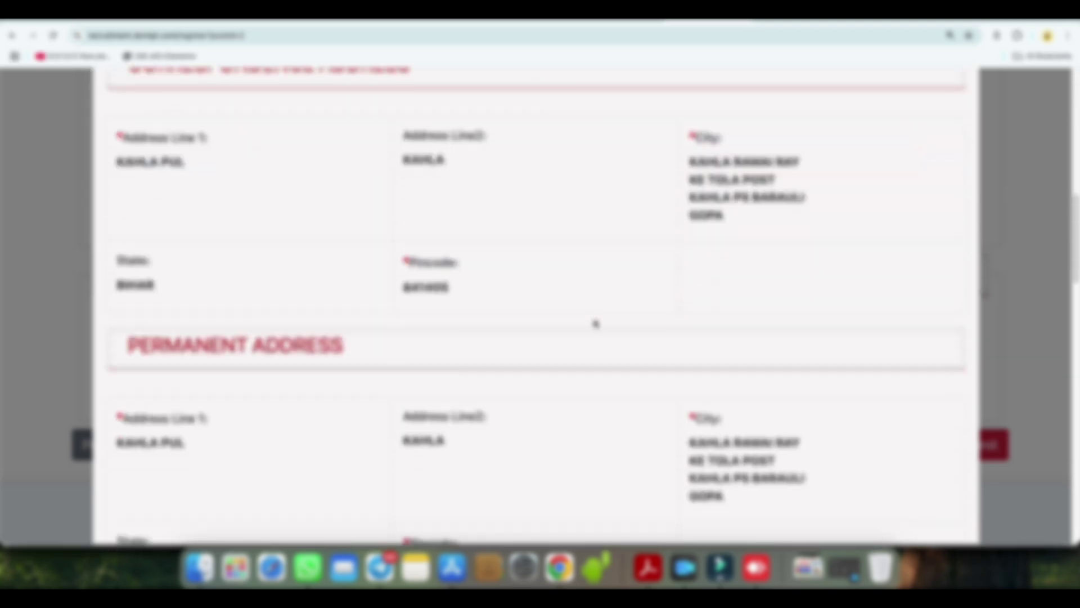
pyautogui.scroll(-12, 595, 321)
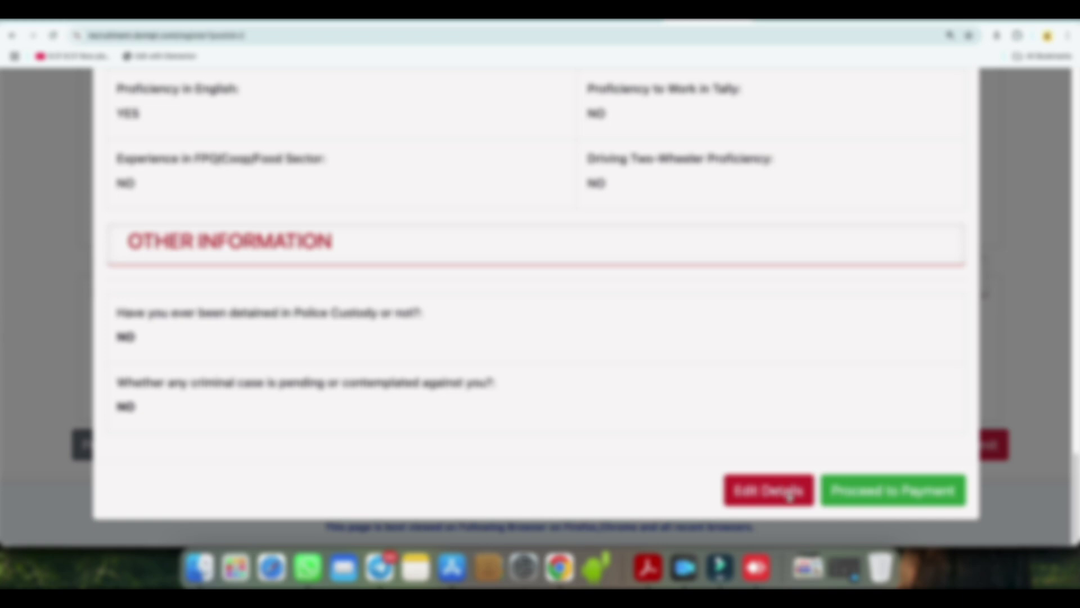
pyautogui.click(868, 499)
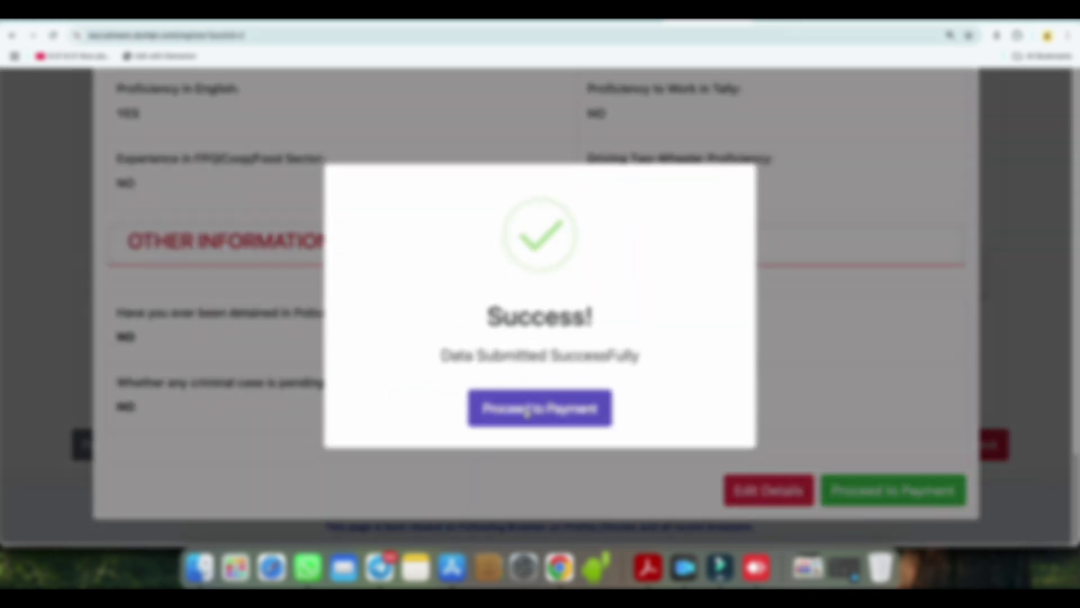
pyautogui.click(543, 410)
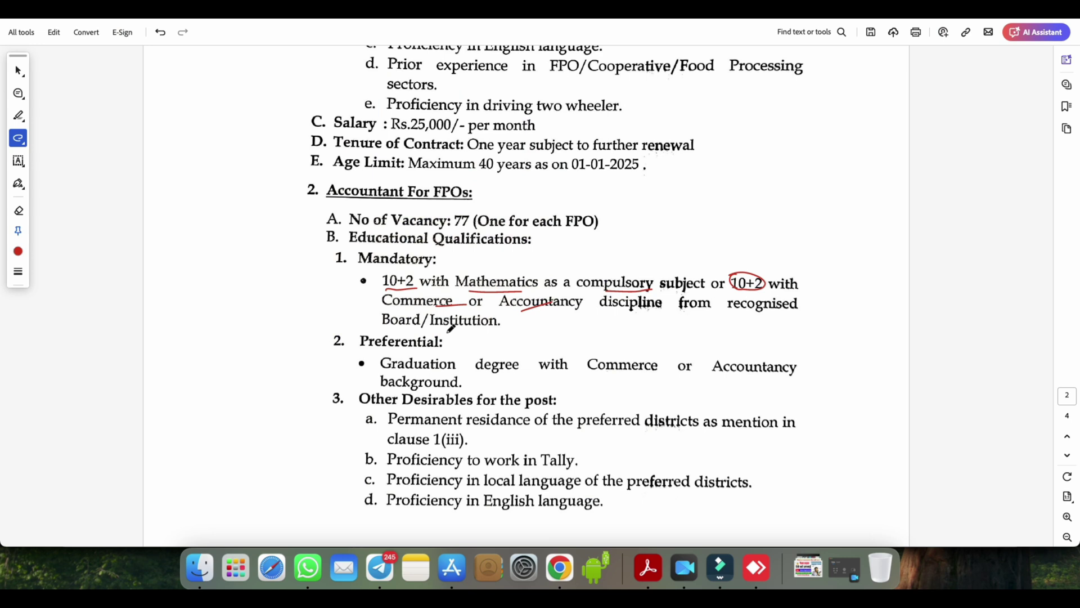
# Step: Draw red freehand ticks, circles and an arrow beside the Accountant vacancy and educational qualification lines of the recruitment notice
pyautogui.scroll(1, 452, 327)
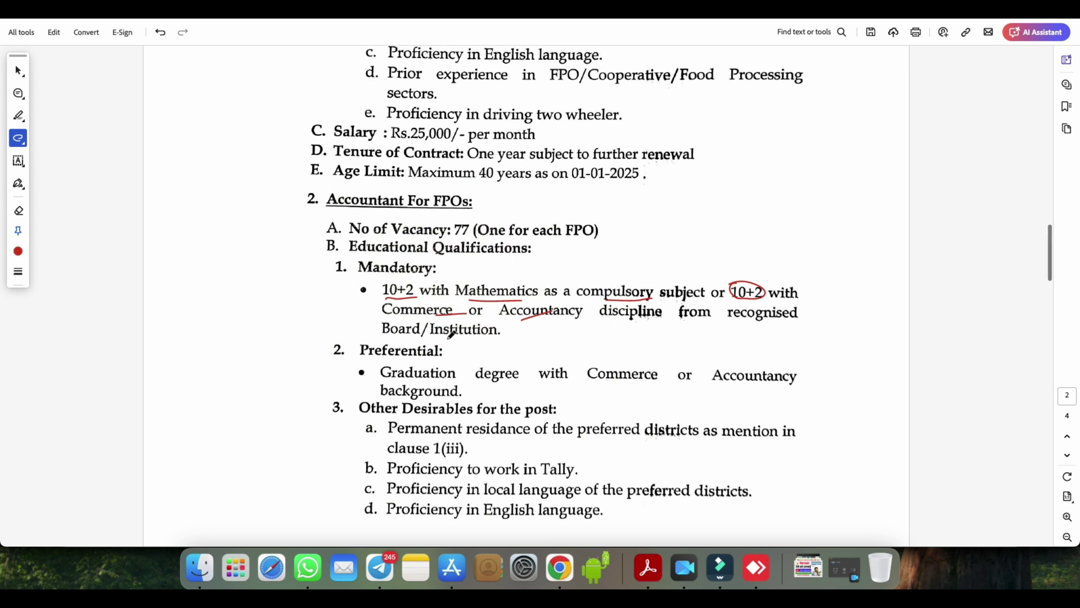
pyautogui.moveTo(605, 242)
pyautogui.mouseDown()
pyautogui.moveTo(639, 231)
pyautogui.moveTo(757, 241)
pyautogui.moveTo(754, 229)
pyautogui.moveTo(804, 213)
pyautogui.moveTo(795, 225)
pyautogui.mouseUp()
pyautogui.moveTo(832, 194)
pyautogui.mouseDown()
pyautogui.moveTo(836, 217)
pyautogui.moveTo(835, 191)
pyautogui.mouseUp()
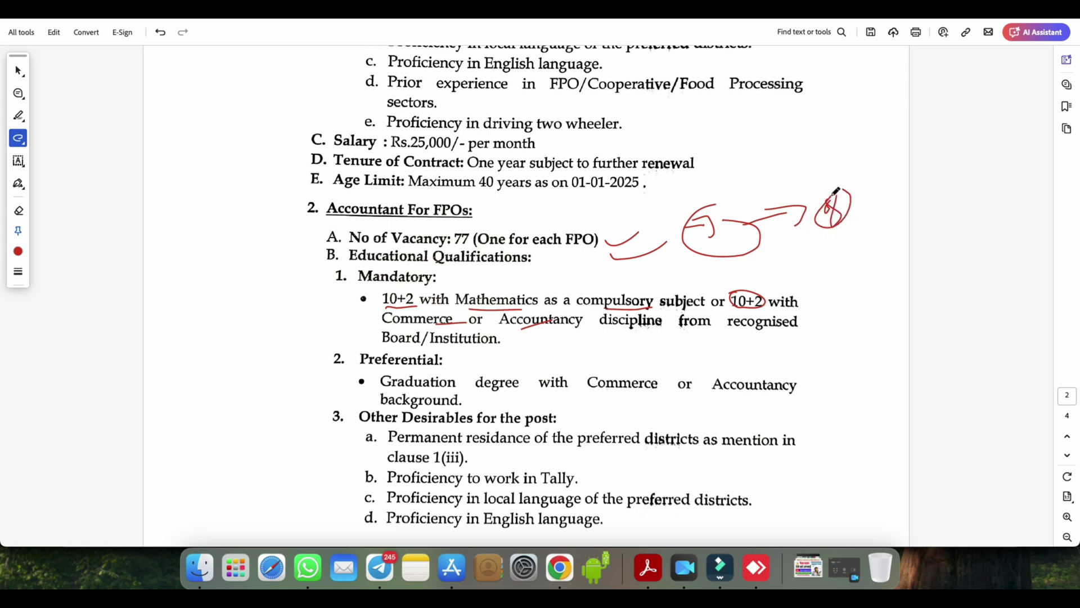
pyautogui.moveTo(785, 290)
pyautogui.mouseDown()
pyautogui.moveTo(872, 259)
pyautogui.moveTo(857, 275)
pyautogui.mouseUp()
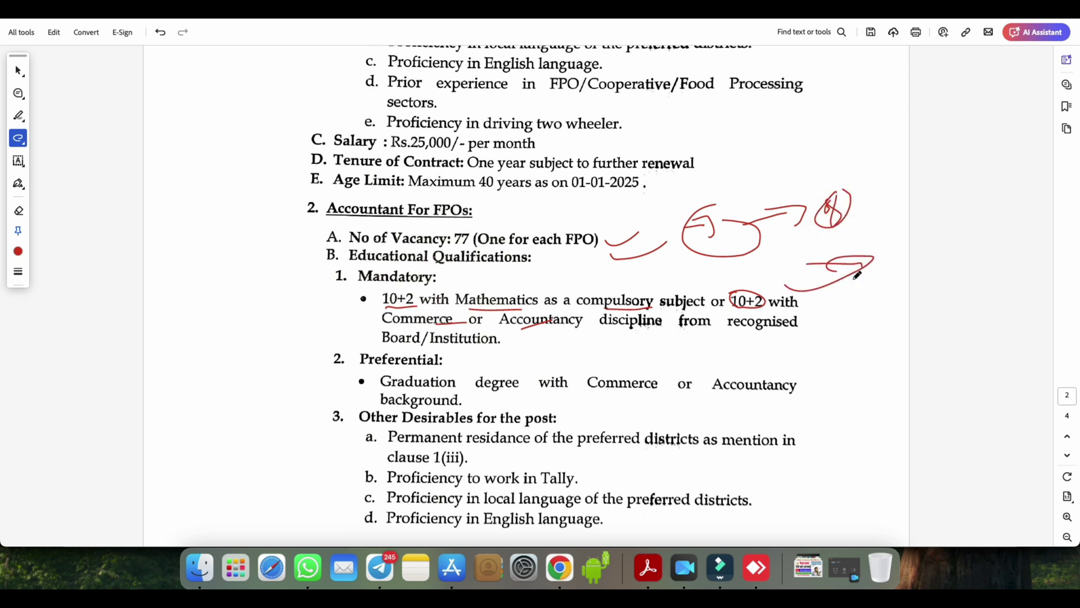
pyautogui.moveTo(570, 276); pyautogui.dragTo(619, 264)
# Step: Switch to YouTube in Chrome, open the channel found by the search and browse its latest videos
pyautogui.click(561, 570)
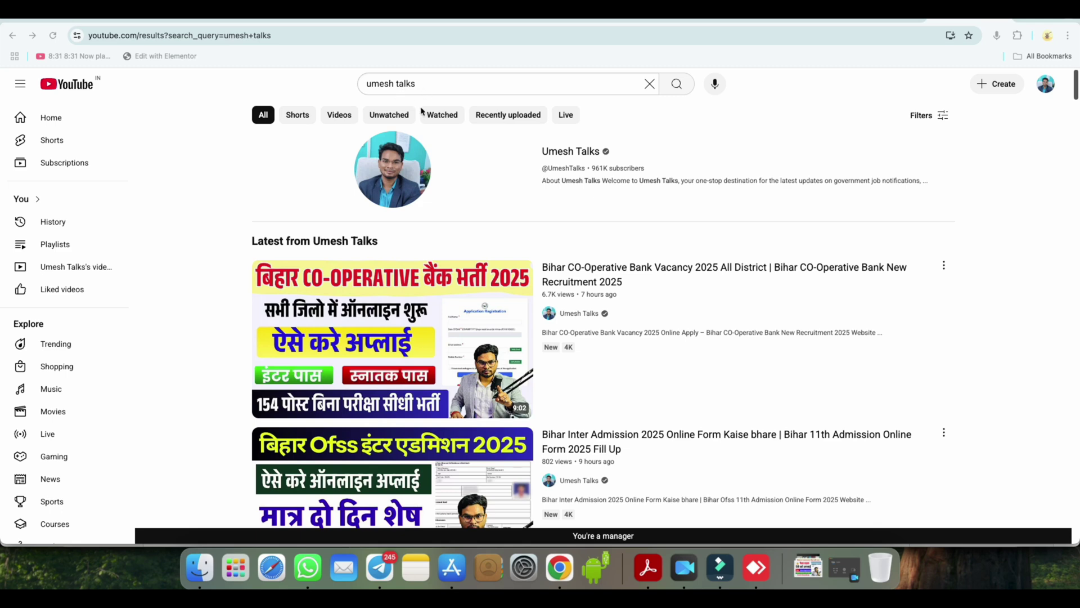
pyautogui.click(567, 153)
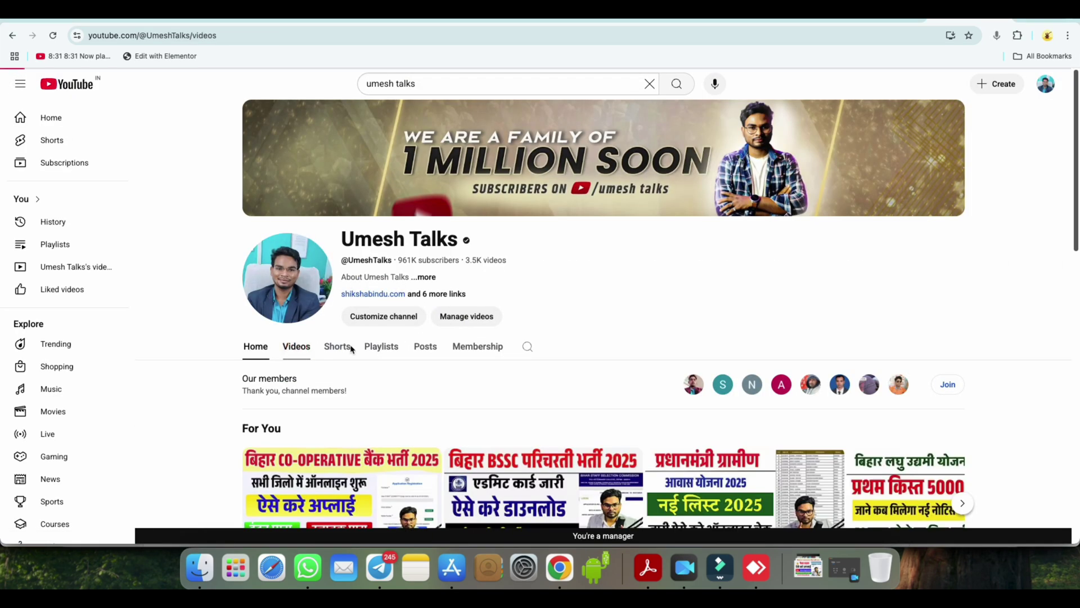
pyautogui.scroll(-2, 315, 332)
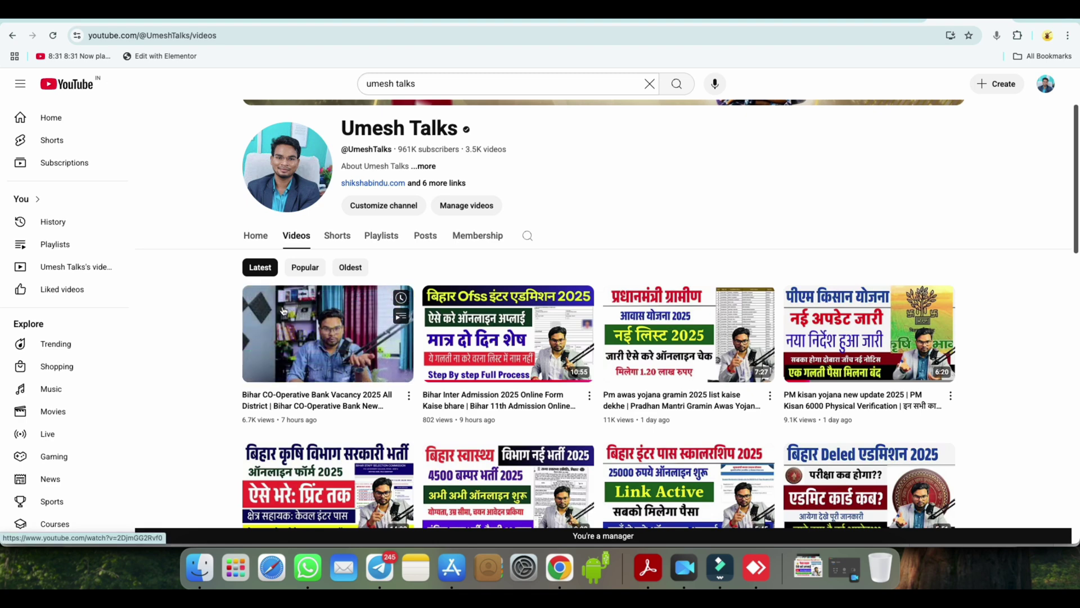